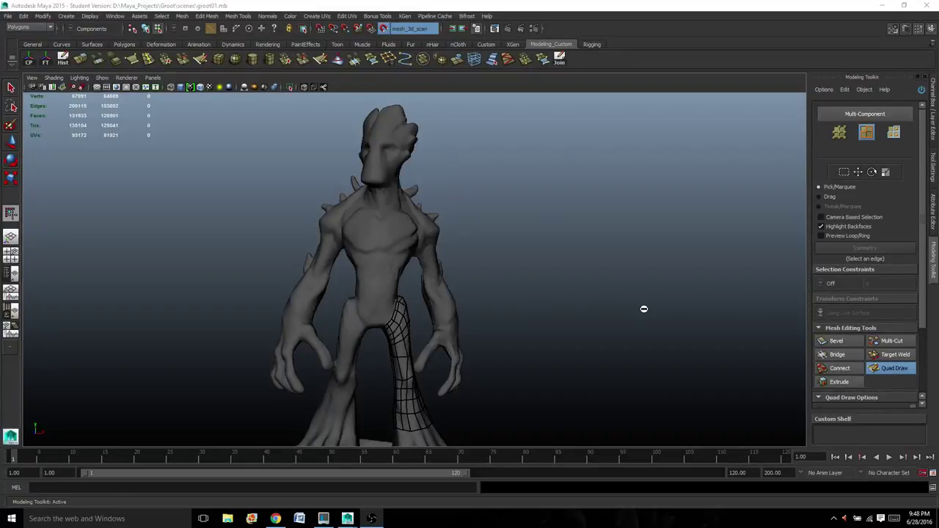
# Examine the existing retopology mesh on the character's left leg and the sculpted foot below it from several angles.
pyautogui.keyDown('alt'); pyautogui.moveTo(643, 309); pyautogui.dragTo(571, 327); pyautogui.keyUp('alt')
pyautogui.keyDown('alt'); pyautogui.moveTo(570, 327); pyautogui.dragTo(633, 190, button='middle'); pyautogui.keyUp('alt')
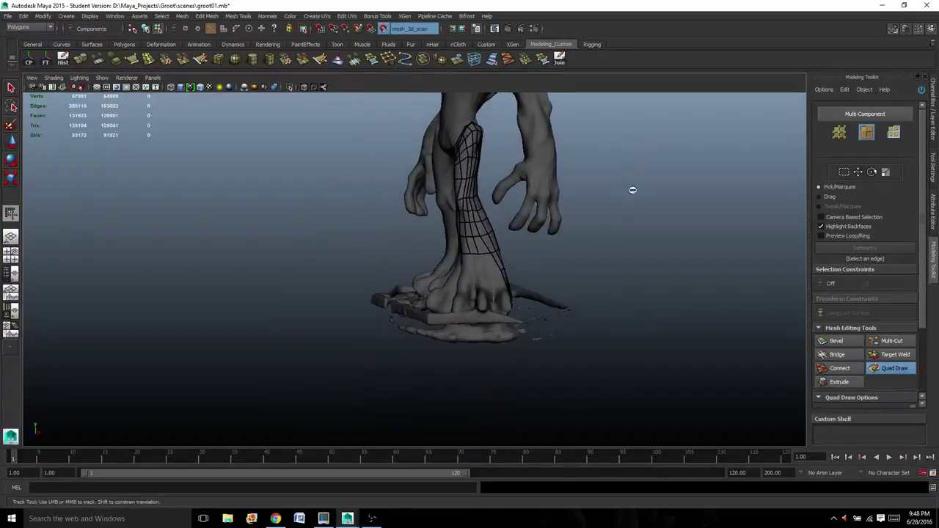
pyautogui.keyDown('alt'); pyautogui.moveTo(633, 190); pyautogui.dragTo(438, 334); pyautogui.keyUp('alt')
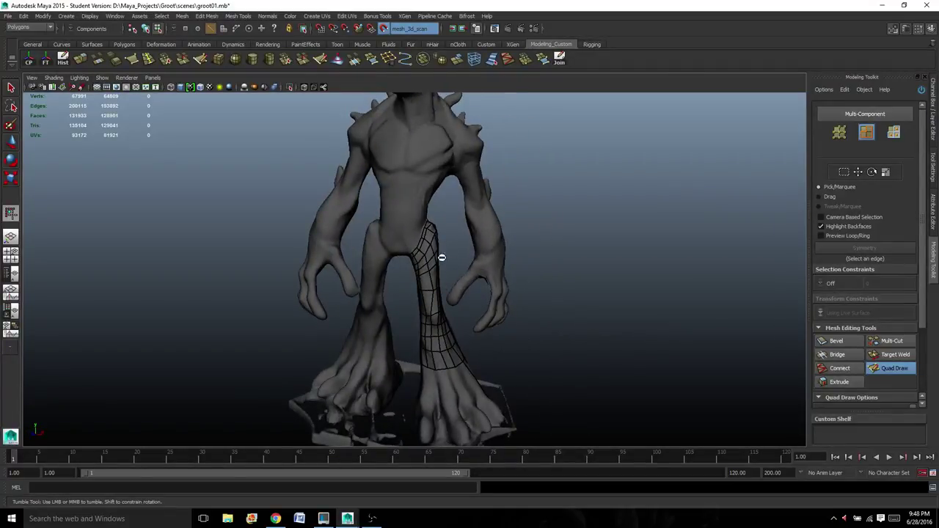
pyautogui.keyDown('alt'); pyautogui.moveTo(399, 295); pyautogui.dragTo(428, 252); pyautogui.keyUp('alt')
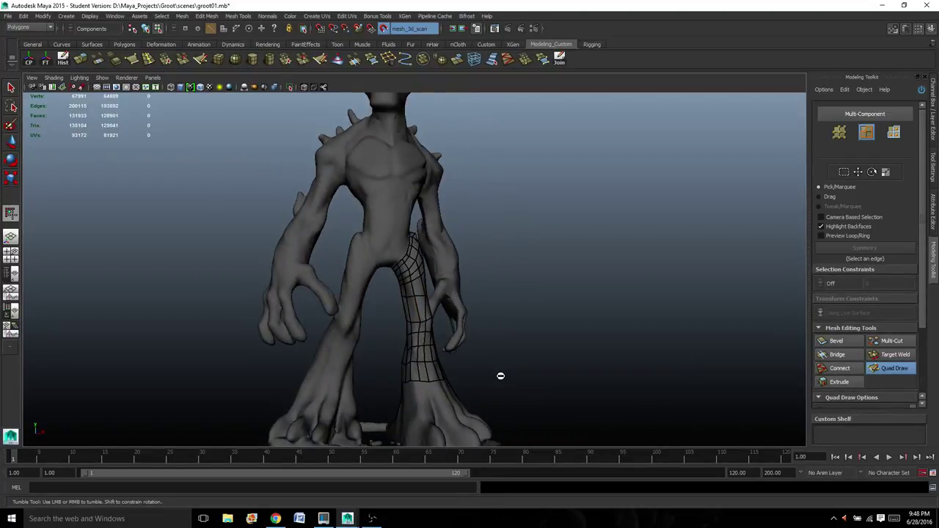
pyautogui.scroll(4, 499, 377)
pyautogui.keyDown('alt'); pyautogui.moveTo(514, 311); pyautogui.dragTo(528, 274, button='middle'); pyautogui.keyUp('alt')
pyautogui.keyDown('alt'); pyautogui.moveTo(529, 274); pyautogui.dragTo(517, 337, button='right'); pyautogui.keyUp('alt')
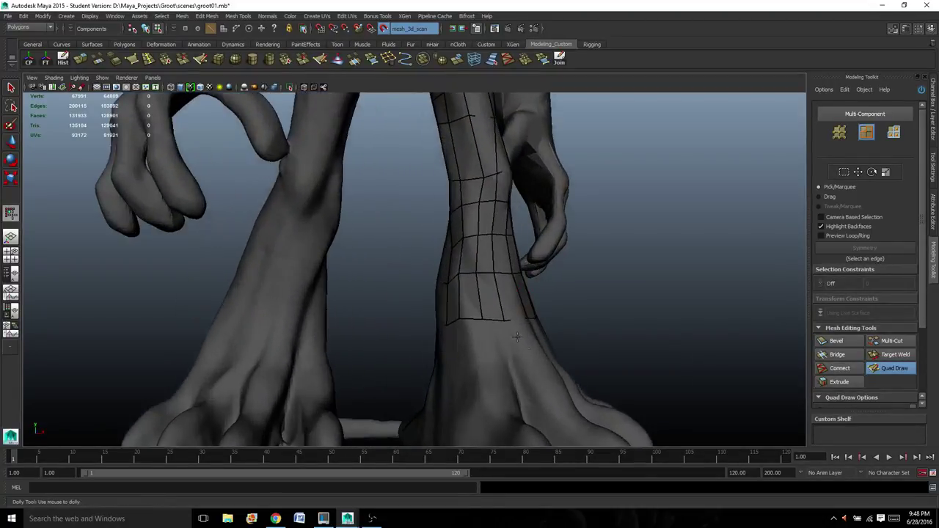
pyautogui.keyDown('alt'); pyautogui.moveTo(703, 396); pyautogui.dragTo(574, 320); pyautogui.keyUp('alt')
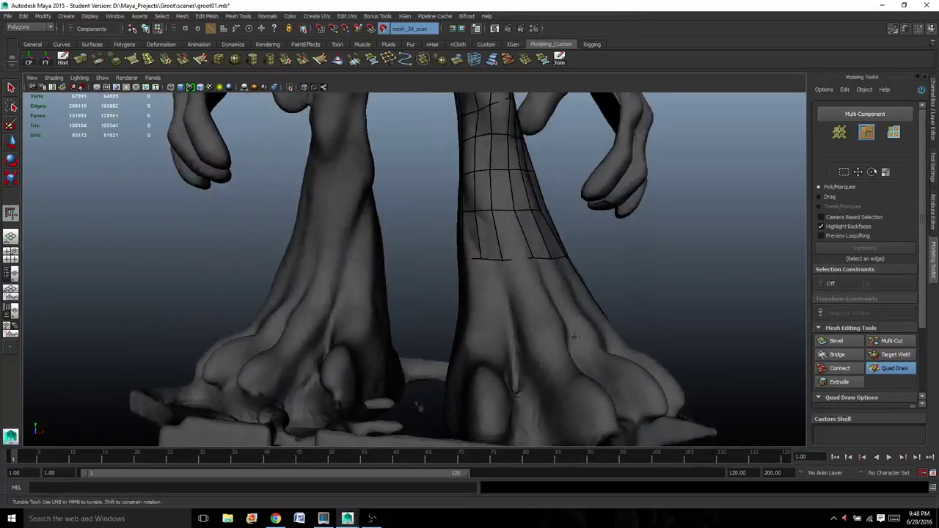
# Draw a strip of five quads from the leg mesh's lower edge down the front ridge onto the second toe.
pyautogui.click(547, 292)
pyautogui.keyDown('shift'); pyautogui.click(522, 283); pyautogui.keyUp('shift')
pyautogui.keyDown('alt'); pyautogui.moveTo(549, 348); pyautogui.dragTo(517, 340); pyautogui.keyUp('alt')
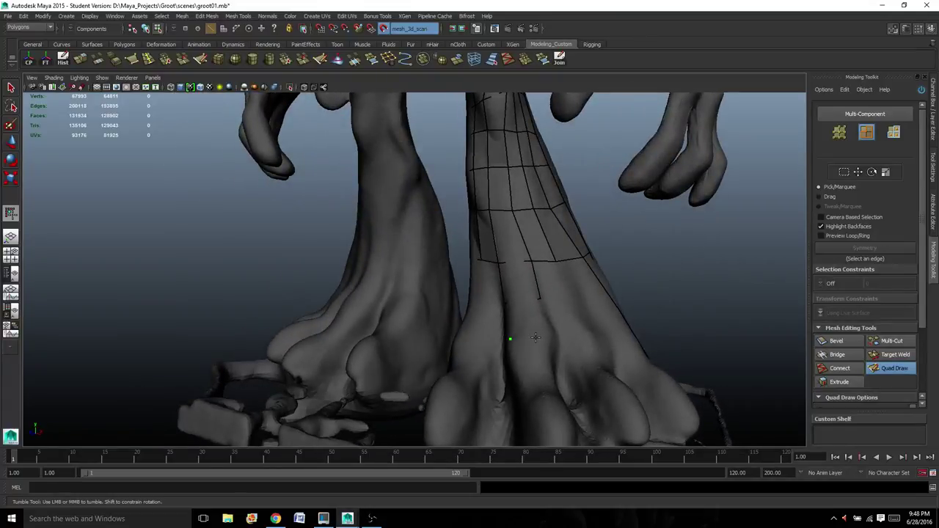
pyautogui.keyDown('shift'); pyautogui.click(551, 334); pyautogui.keyUp('shift')
pyautogui.keyDown('alt'); pyautogui.moveTo(552, 334); pyautogui.dragTo(543, 304, button='right'); pyautogui.keyUp('alt')
pyautogui.keyDown('alt'); pyautogui.moveTo(543, 304); pyautogui.dragTo(525, 307); pyautogui.keyUp('alt')
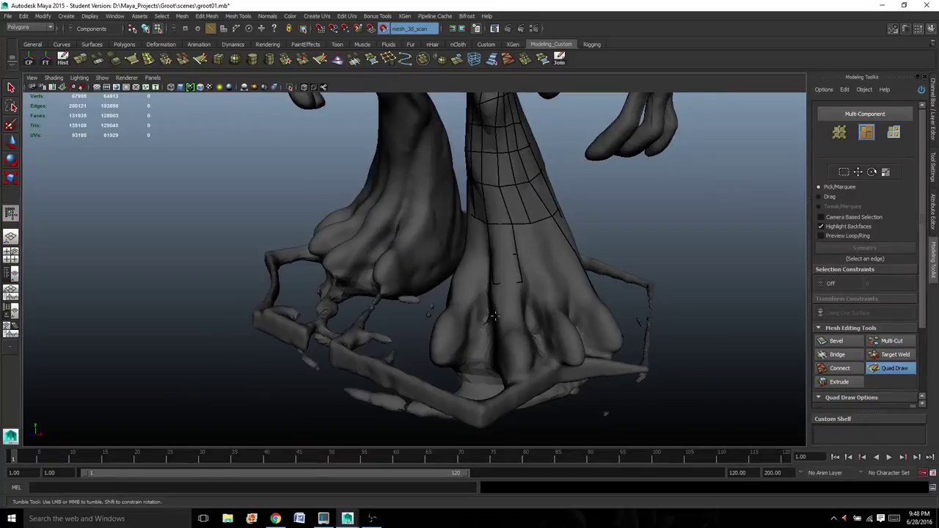
pyautogui.keyDown('shift'); pyautogui.click(515, 312); pyautogui.keyUp('shift')
pyautogui.keyDown('shift'); pyautogui.click(508, 323); pyautogui.keyUp('shift')
pyautogui.keyDown('shift'); pyautogui.click(518, 342); pyautogui.keyUp('shift')
# Fill three quads down the outer front of the foot from the leg mesh towards the outermost toe.
pyautogui.keyDown('alt'); pyautogui.moveTo(533, 320); pyautogui.dragTo(541, 259); pyautogui.keyUp('alt')
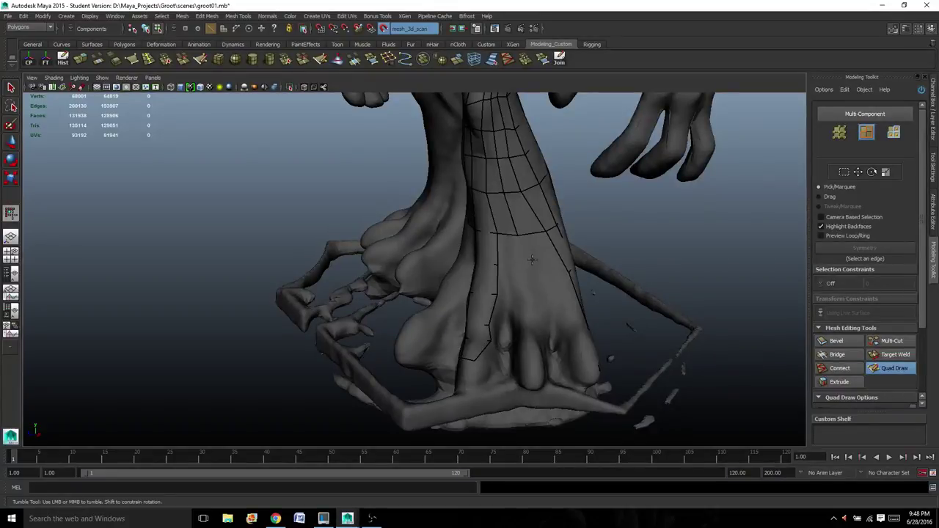
pyautogui.keyDown('alt'); pyautogui.moveTo(539, 279); pyautogui.dragTo(546, 278); pyautogui.keyUp('alt')
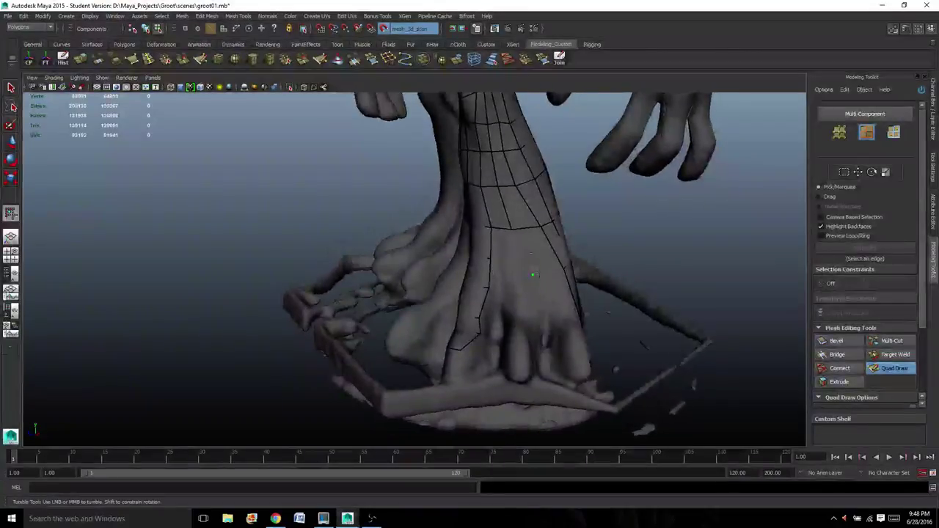
pyautogui.keyDown('shift'); pyautogui.click(548, 279); pyautogui.keyUp('shift')
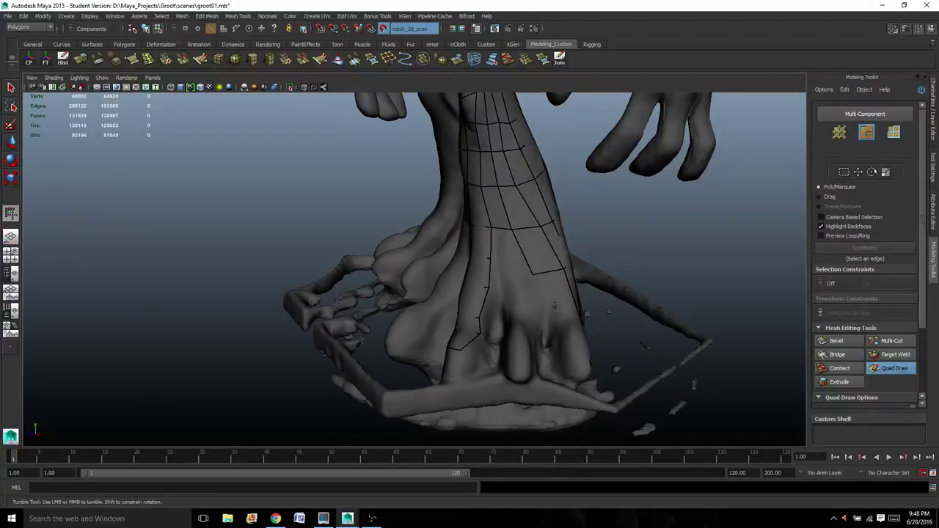
pyautogui.keyDown('shift'); pyautogui.click(556, 307); pyautogui.keyUp('shift')
pyautogui.keyDown('shift'); pyautogui.click(577, 334); pyautogui.keyUp('shift')
pyautogui.keyDown('alt'); pyautogui.moveTo(579, 351); pyautogui.dragTo(547, 353); pyautogui.keyUp('alt')
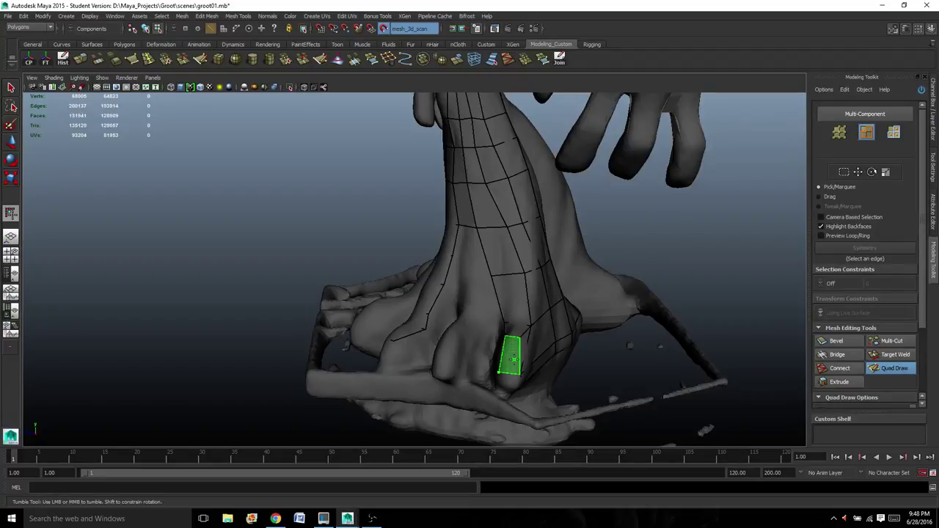
pyautogui.keyDown('shift'); pyautogui.click(499, 367); pyautogui.keyUp('shift')
pyautogui.keyDown('alt'); pyautogui.moveTo(500, 367); pyautogui.dragTo(500, 347); pyautogui.keyUp('alt')
pyautogui.hotkey('ctrl', 'z')
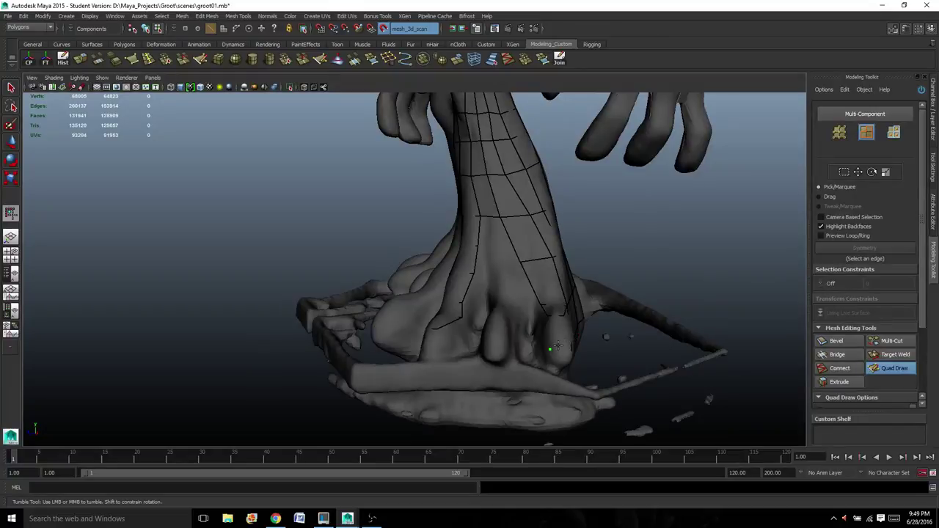
# Fill three quads over the top and inner side of the outermost toe.
pyautogui.keyDown('alt'); pyautogui.moveTo(555, 342); pyautogui.dragTo(462, 360); pyautogui.keyUp('alt')
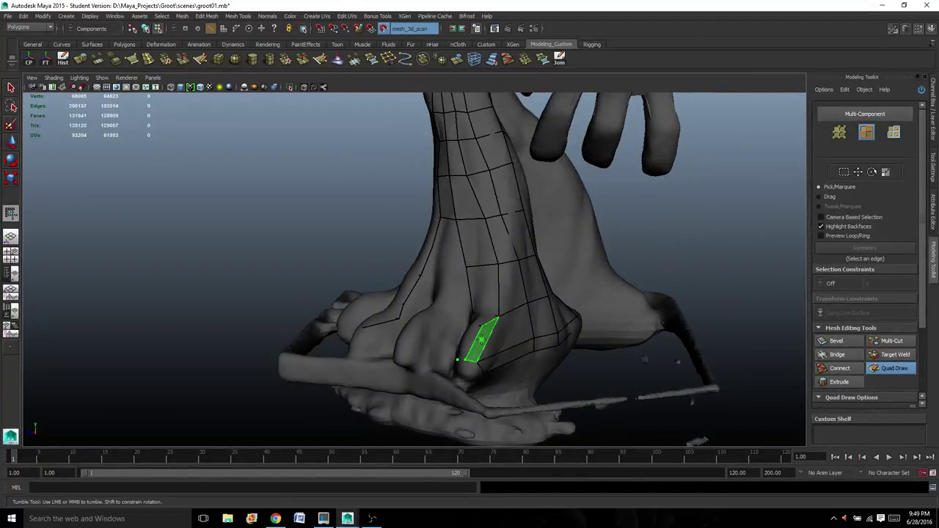
pyautogui.keyDown('shift'); pyautogui.click(478, 339); pyautogui.keyUp('shift')
pyautogui.keyDown('alt'); pyautogui.moveTo(478, 339); pyautogui.dragTo(582, 343); pyautogui.keyUp('alt')
pyautogui.keyDown('shift'); pyautogui.click(549, 336); pyautogui.keyUp('shift')
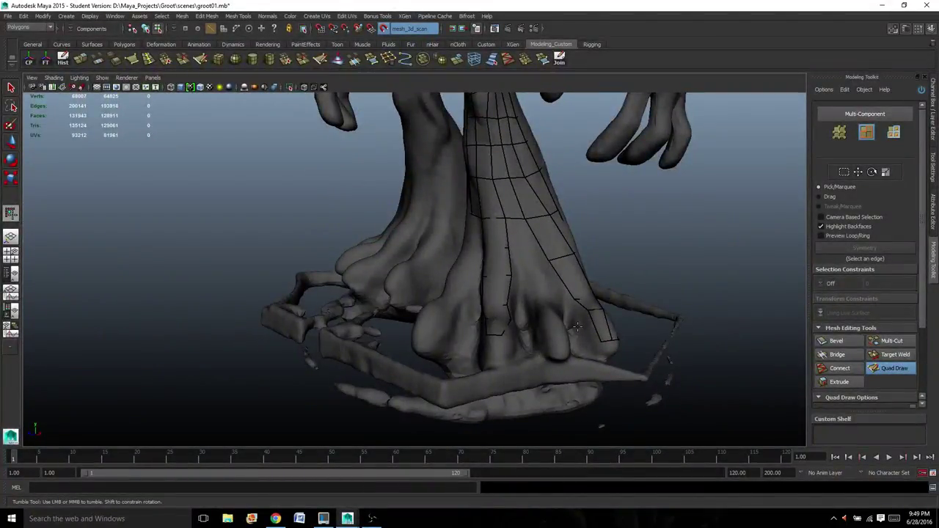
pyautogui.keyDown('shift'); pyautogui.click(580, 323); pyautogui.keyUp('shift')
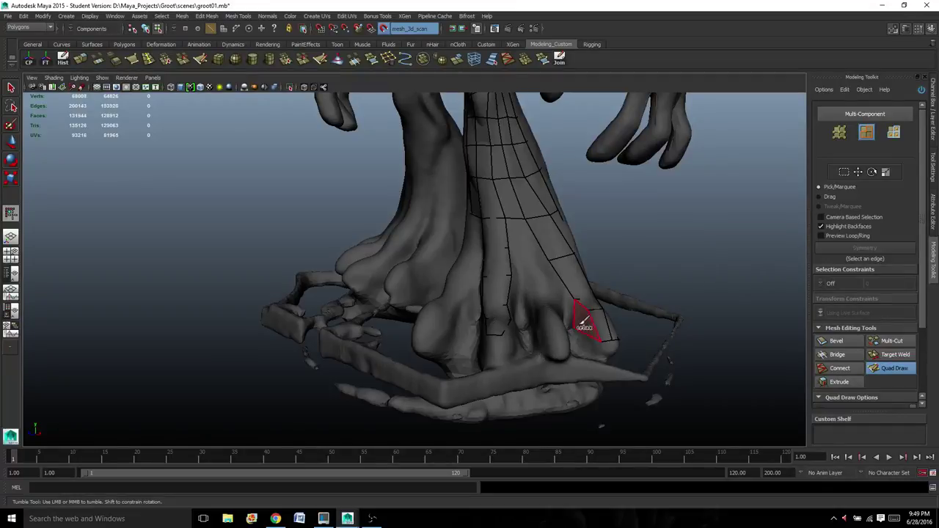
# Bridge the two foot strips above the third toe with two quads and reposition the vertices at their lower corners.
pyautogui.keyDown('alt'); pyautogui.moveTo(580, 323); pyautogui.dragTo(535, 331); pyautogui.keyUp('alt')
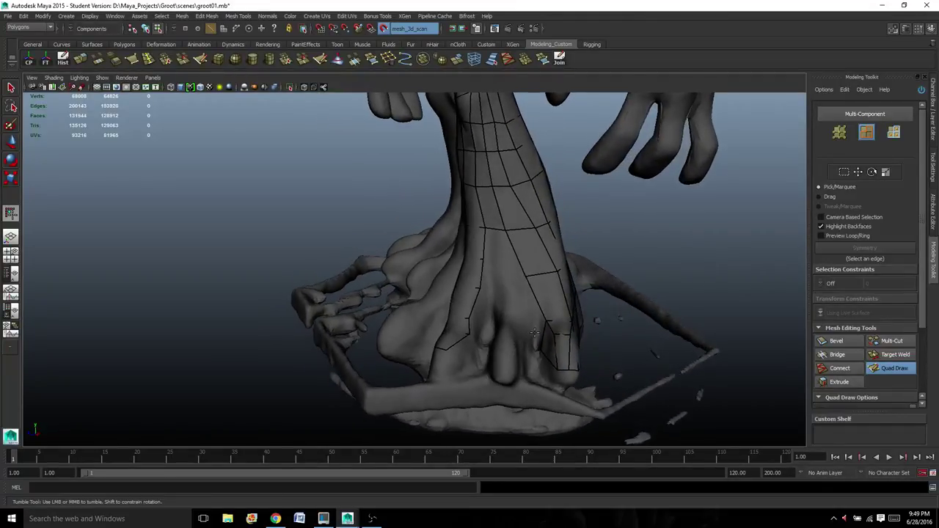
pyautogui.keyDown('shift'); pyautogui.click(495, 253); pyautogui.keyUp('shift')
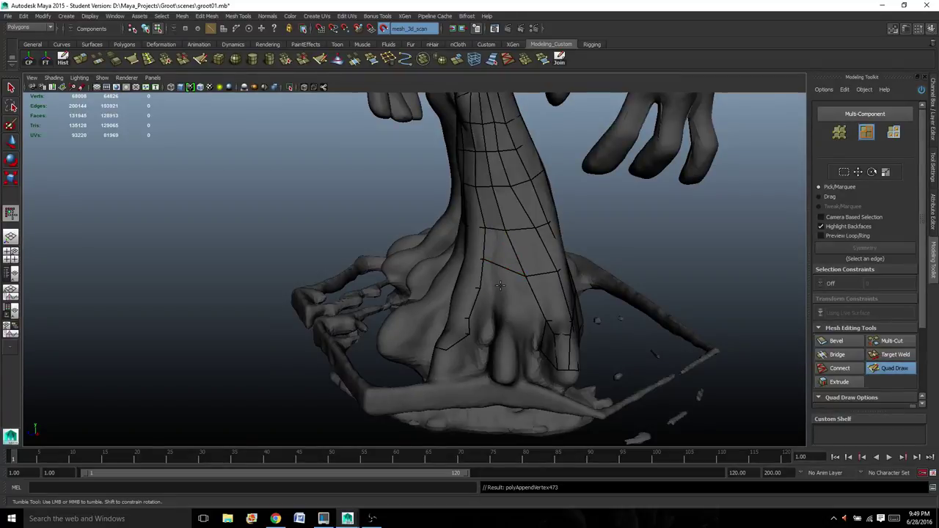
pyautogui.keyDown('shift'); pyautogui.click(515, 289); pyautogui.keyUp('shift')
pyautogui.moveTo(479, 288)
pyautogui.mouseDown()
pyautogui.moveTo(493, 296)
pyautogui.moveTo(475, 317)
pyautogui.moveTo(484, 313)
pyautogui.mouseUp()
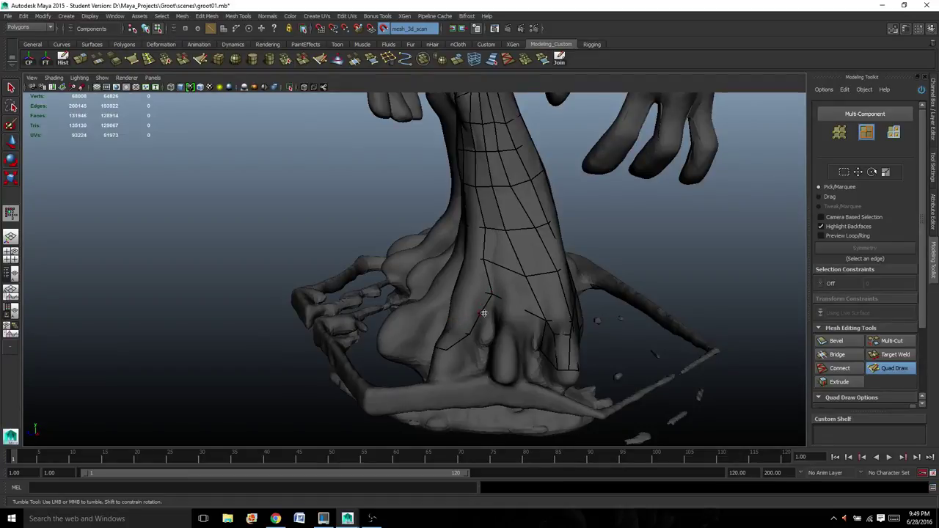
pyautogui.moveTo(547, 318); pyautogui.dragTo(529, 308)
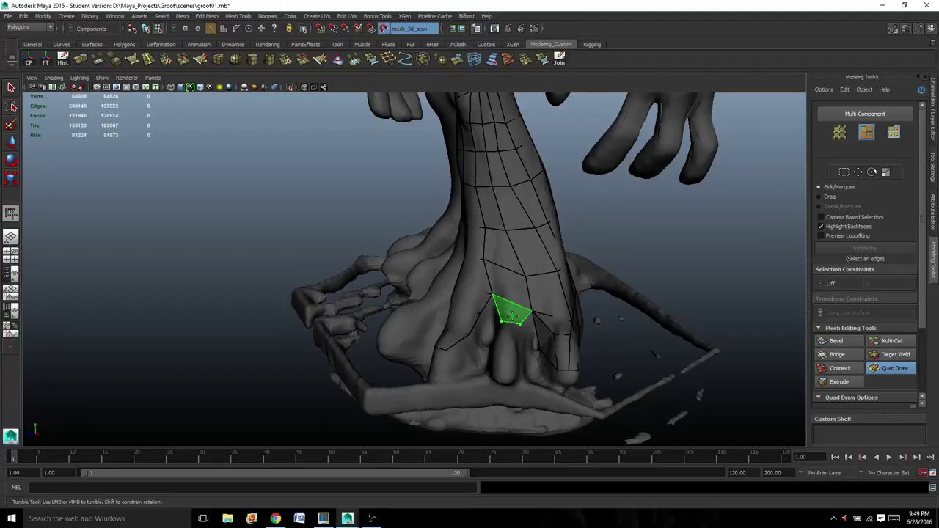
# Extend the bridged area with three quads running down over the third toe.
pyautogui.keyDown('shift'); pyautogui.click(520, 324); pyautogui.keyUp('shift')
pyautogui.keyDown('alt'); pyautogui.moveTo(519, 323); pyautogui.dragTo(514, 362); pyautogui.keyUp('alt')
pyautogui.keyDown('alt'); pyautogui.moveTo(514, 362); pyautogui.dragTo(517, 314, button='middle'); pyautogui.keyUp('alt')
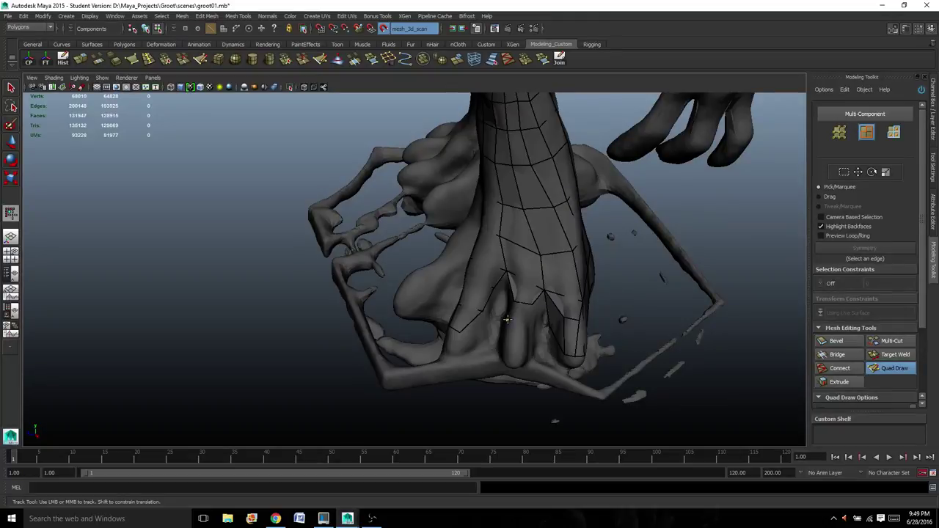
pyautogui.keyDown('shift'); pyautogui.click(523, 317); pyautogui.keyUp('shift')
pyautogui.keyDown('alt'); pyautogui.moveTo(515, 342); pyautogui.dragTo(475, 276); pyautogui.keyUp('alt')
pyautogui.keyDown('shift'); pyautogui.click(534, 309); pyautogui.keyUp('shift')
# Add two quads along the side of the third toe facing the outermost toe, and undo the last change.
pyautogui.click(459, 281)
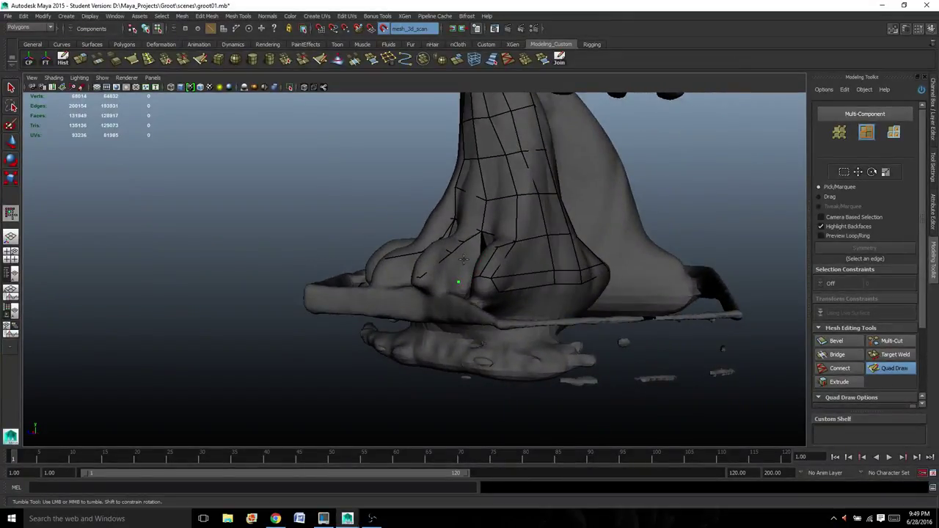
pyautogui.keyDown('shift'); pyautogui.click(463, 257); pyautogui.keyUp('shift')
pyautogui.keyDown('shift'); pyautogui.click(469, 253); pyautogui.keyUp('shift')
pyautogui.keyDown('alt'); pyautogui.moveTo(473, 254); pyautogui.dragTo(496, 262); pyautogui.keyUp('alt')
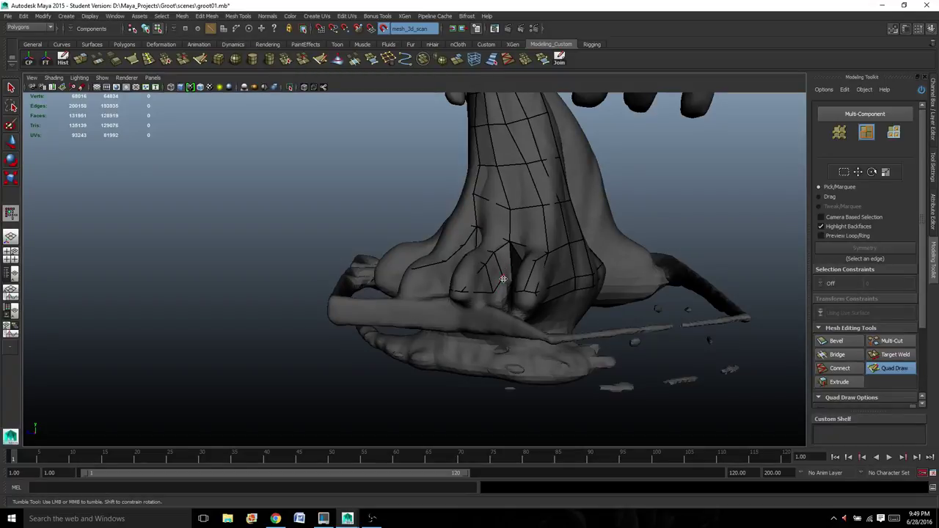
pyautogui.hotkey('ctrl', 'z')
# Add a quad on the inner side of the third toe and place a point in the gap beside the second toe.
pyautogui.keyDown('alt'); pyautogui.moveTo(500, 285); pyautogui.dragTo(566, 287); pyautogui.keyUp('alt')
pyautogui.scroll(1, 561, 303)
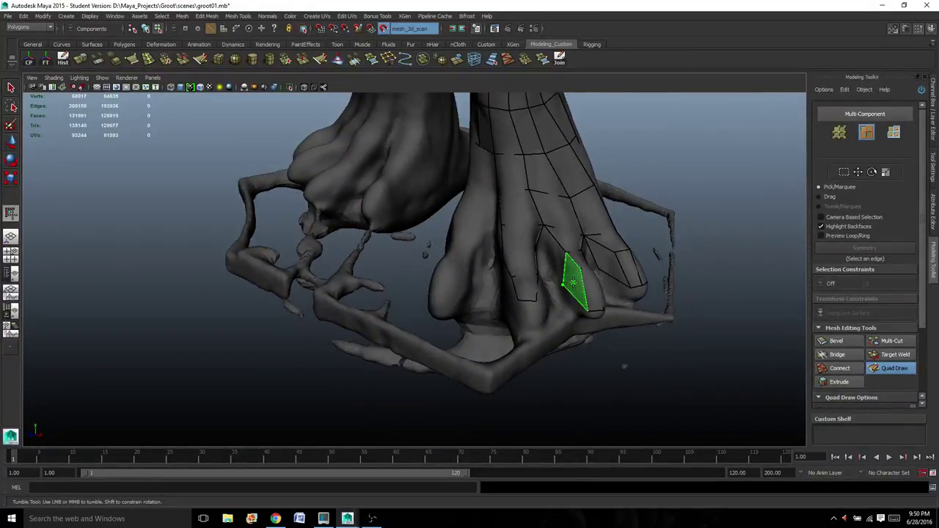
pyautogui.keyDown('shift'); pyautogui.click(565, 280); pyautogui.keyUp('shift')
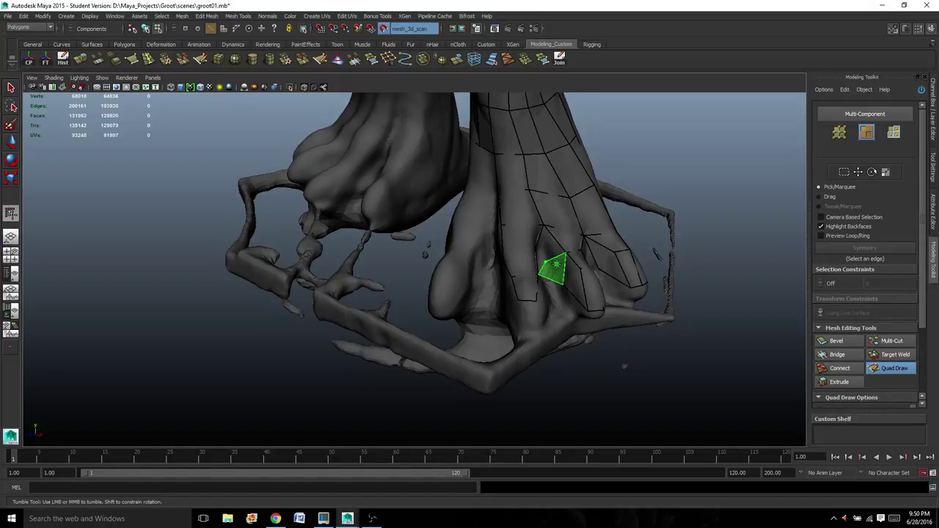
pyautogui.scroll(3, 566, 258)
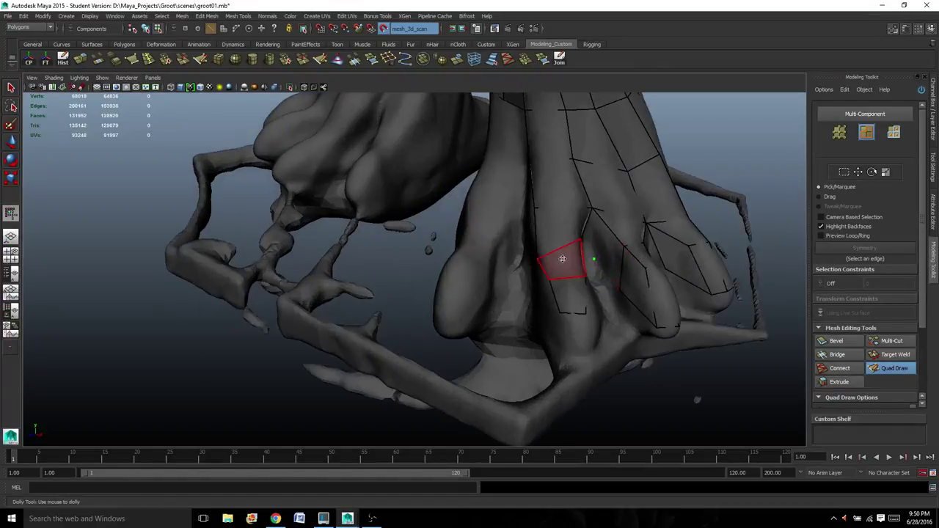
pyautogui.keyDown('alt'); pyautogui.moveTo(562, 260); pyautogui.dragTo(465, 298, button='middle'); pyautogui.keyUp('alt')
pyautogui.keyDown('alt'); pyautogui.moveTo(465, 298); pyautogui.dragTo(527, 261); pyautogui.keyUp('alt')
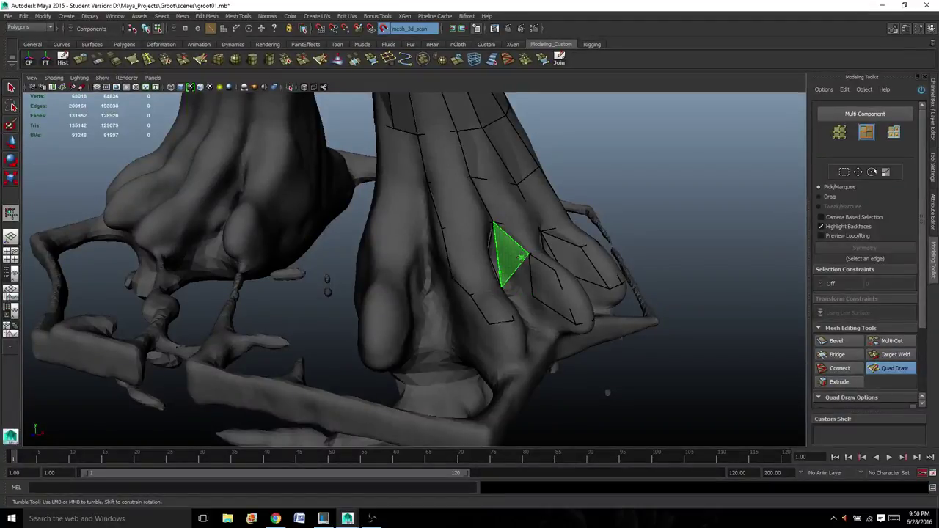
pyautogui.click(499, 272)
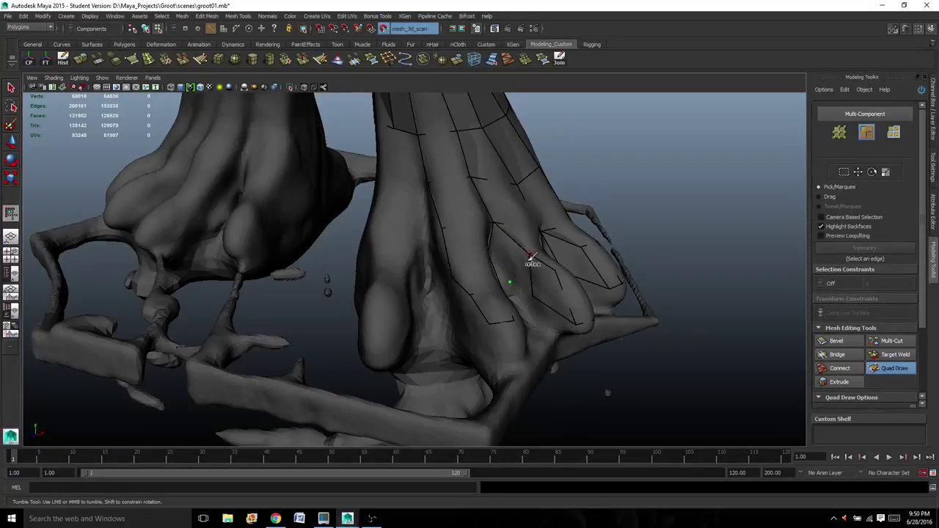
# Add a quad on the second toe's outer side and fill a quad across the gap to the third toe.
pyautogui.keyDown('alt'); pyautogui.moveTo(526, 267); pyautogui.dragTo(439, 290); pyautogui.keyUp('alt')
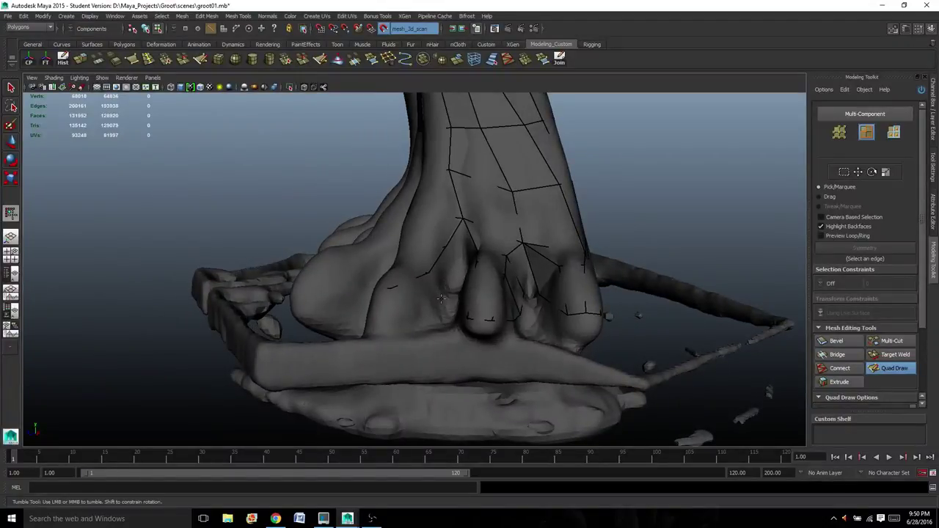
pyautogui.keyDown('shift'); pyautogui.click(448, 283); pyautogui.keyUp('shift')
pyautogui.keyDown('alt'); pyautogui.moveTo(461, 283); pyautogui.dragTo(461, 278); pyautogui.keyUp('alt')
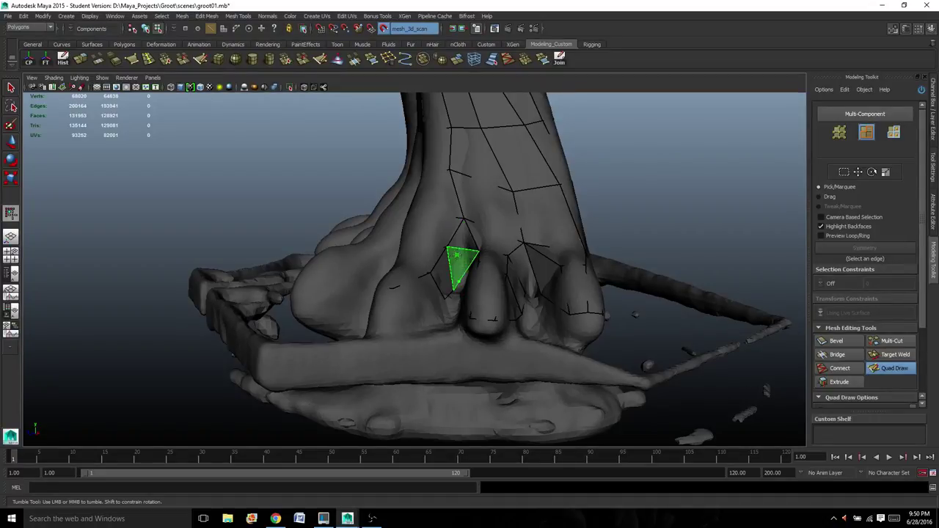
pyautogui.keyDown('alt'); pyautogui.moveTo(485, 262); pyautogui.dragTo(493, 278); pyautogui.keyUp('alt')
pyautogui.scroll(3, 518, 276)
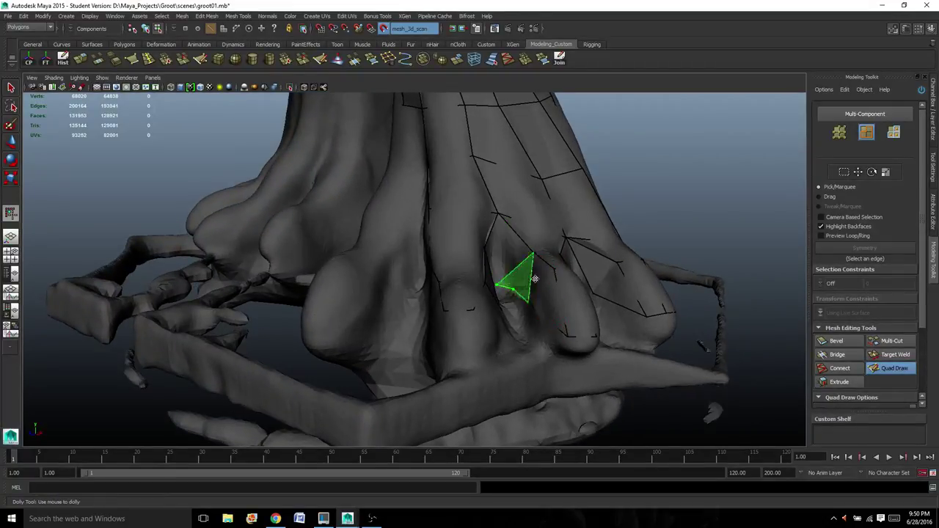
pyautogui.keyDown('alt'); pyautogui.moveTo(524, 270); pyautogui.dragTo(579, 294); pyautogui.keyUp('alt')
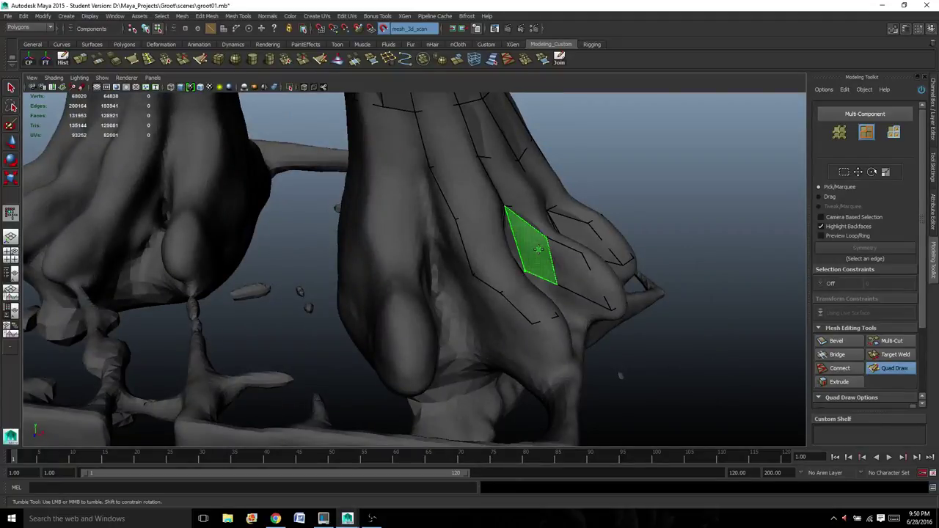
pyautogui.keyDown('shift'); pyautogui.click(532, 250); pyautogui.keyUp('shift')
# Place a point near the second toe's tip and fill three quads over the top of that toe.
pyautogui.moveTo(532, 250)
pyautogui.keyDown('alt'); pyautogui.mouseDown()
pyautogui.moveTo(493, 292)
pyautogui.moveTo(471, 297)
pyautogui.mouseUp(); pyautogui.keyUp('alt')
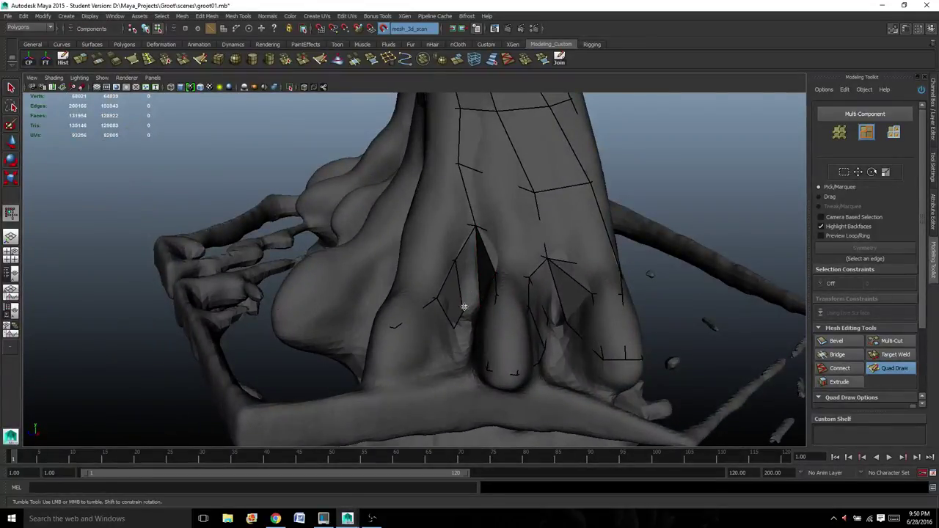
pyautogui.click(412, 360)
pyautogui.keyDown('shift'); pyautogui.click(433, 330); pyautogui.keyUp('shift')
pyautogui.keyDown('shift'); pyautogui.click(469, 281); pyautogui.keyUp('shift')
pyautogui.moveTo(469, 281)
pyautogui.keyDown('alt'); pyautogui.mouseDown()
pyautogui.moveTo(504, 288)
pyautogui.moveTo(470, 301)
pyautogui.moveTo(481, 303)
pyautogui.moveTo(477, 284)
pyautogui.mouseUp(); pyautogui.keyUp('alt')
pyautogui.keyDown('shift'); pyautogui.click(462, 297); pyautogui.keyUp('shift')
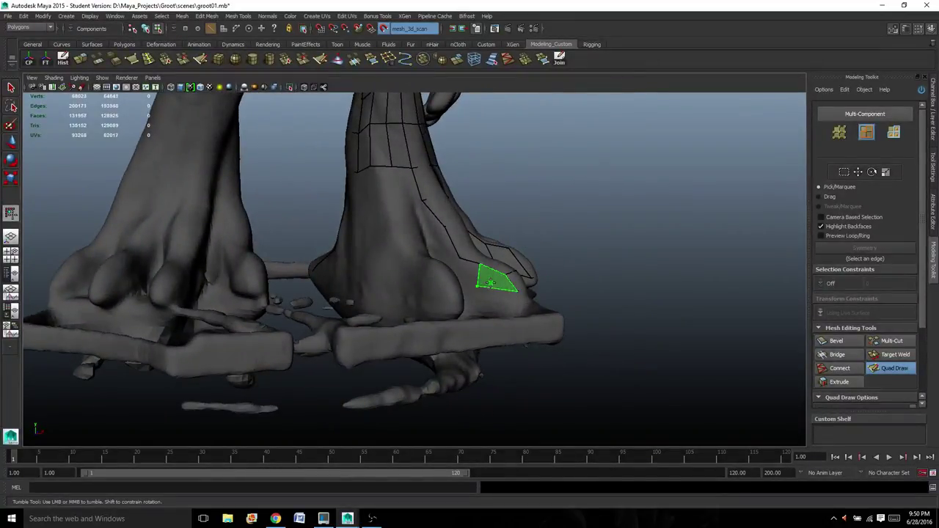
# Add three quads along the inner side of the second toe.
pyautogui.keyDown('shift'); pyautogui.click(480, 287); pyautogui.keyUp('shift')
pyautogui.moveTo(488, 289)
pyautogui.keyDown('alt'); pyautogui.mouseDown()
pyautogui.moveTo(431, 297)
pyautogui.moveTo(478, 300)
pyautogui.moveTo(436, 280)
pyautogui.moveTo(429, 259)
pyautogui.moveTo(359, 210)
pyautogui.moveTo(360, 251)
pyautogui.moveTo(346, 247)
pyautogui.moveTo(353, 274)
pyautogui.mouseUp(); pyautogui.keyUp('alt')
pyautogui.keyDown('shift'); pyautogui.click(456, 292); pyautogui.keyUp('shift')
pyautogui.keyDown('shift'); pyautogui.click(439, 265); pyautogui.keyUp('shift')
# Add two quads below the inner ankle, place a point beneath them, and undo the extra quad drawn there.
pyautogui.keyDown('shift'); pyautogui.click(346, 197); pyautogui.keyUp('shift')
pyautogui.keyDown('shift'); pyautogui.click(342, 233); pyautogui.keyUp('shift')
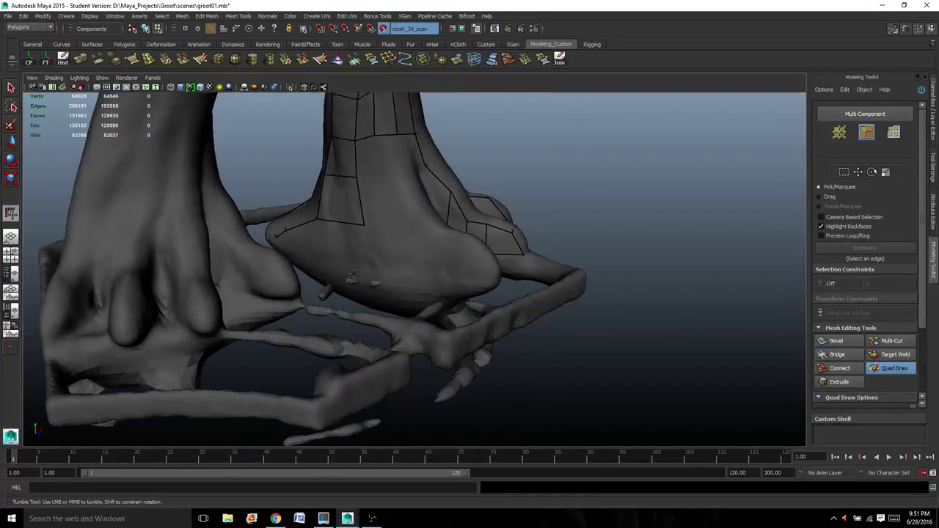
pyautogui.click(365, 239)
pyautogui.keyDown('shift'); pyautogui.click(343, 240); pyautogui.keyUp('shift')
pyautogui.hotkey('ctrl', 'z')
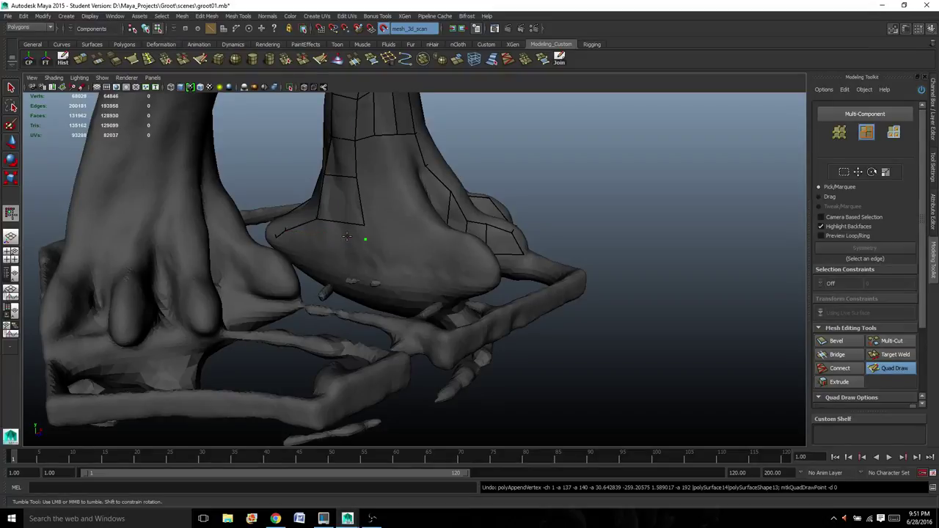
# Fill quads along the inner side of the foot, from below the ankle forward to the innermost toe.
pyautogui.keyDown('shift'); pyautogui.click(339, 241); pyautogui.keyUp('shift')
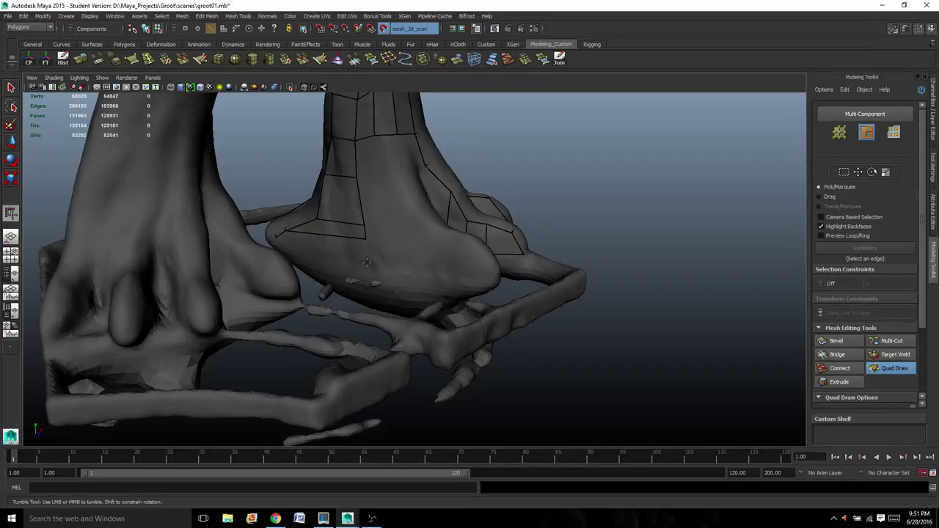
pyautogui.keyDown('shift'); pyautogui.click(345, 248); pyautogui.keyUp('shift')
pyautogui.keyDown('shift'); pyautogui.click(419, 257); pyautogui.keyUp('shift')
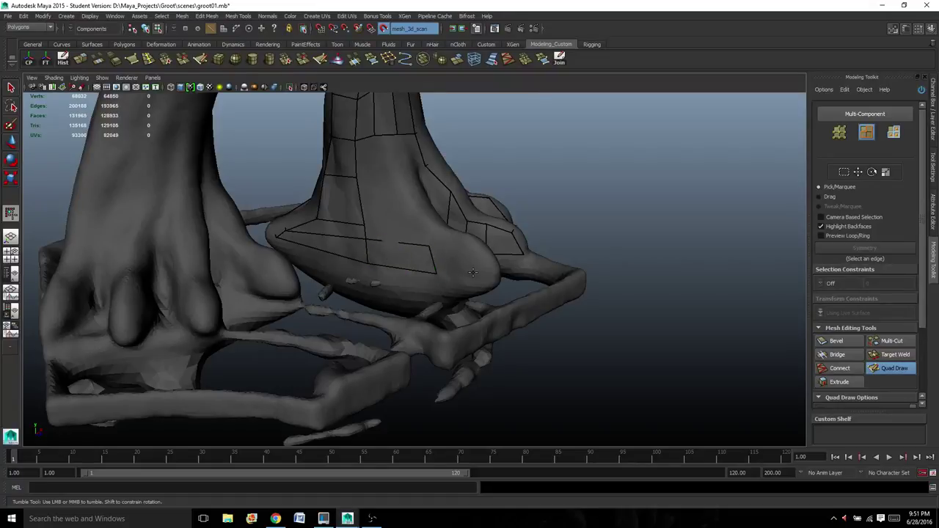
pyautogui.keyDown('shift'); pyautogui.click(456, 259); pyautogui.keyUp('shift')
# Fill quads over the inner instep, joining the toe's side quads up to the mesh on the lower shin.
pyautogui.keyDown('shift'); pyautogui.click(411, 221); pyautogui.keyUp('shift')
pyautogui.keyDown('shift'); pyautogui.click(385, 197); pyautogui.keyUp('shift')
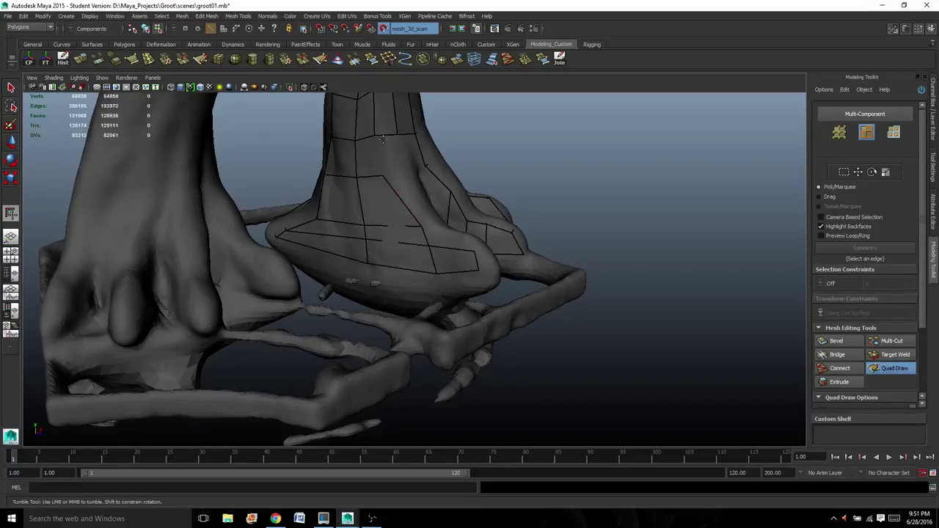
pyautogui.keyDown('shift'); pyautogui.click(369, 153); pyautogui.keyUp('shift')
# Fill the gap at the front of the ankle and extend a quad down the ridge toward the innermost toe.
pyautogui.keyDown('alt'); pyautogui.moveTo(369, 153); pyautogui.dragTo(396, 151); pyautogui.keyUp('alt')
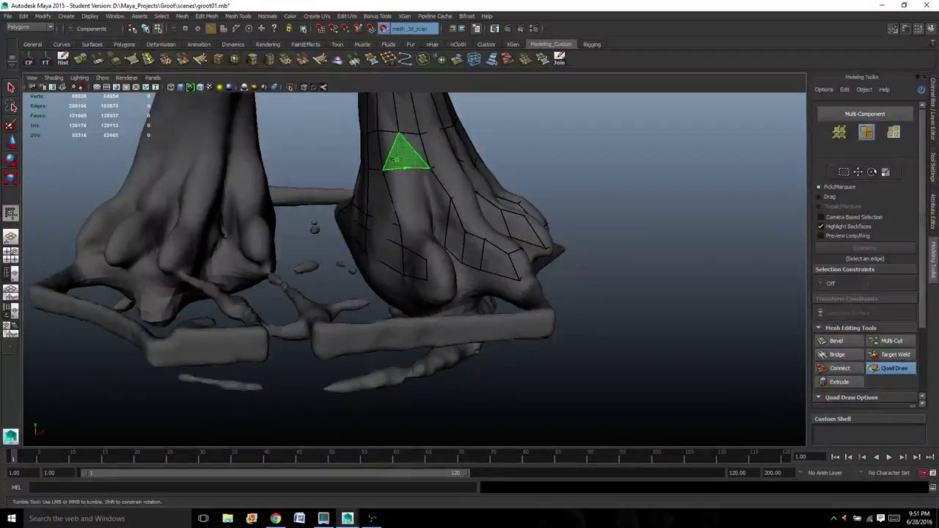
pyautogui.keyDown('shift'); pyautogui.click(402, 160); pyautogui.keyUp('shift')
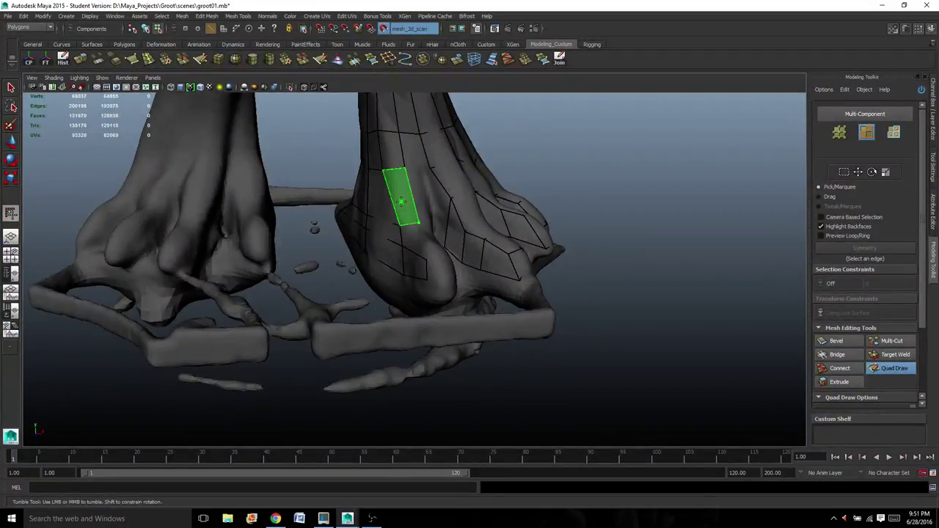
pyautogui.keyDown('shift'); pyautogui.click(417, 220); pyautogui.keyUp('shift')
# Place points around the top of the innermost toe and fill a quad at its front.
pyautogui.keyDown('alt'); pyautogui.moveTo(430, 239); pyautogui.dragTo(474, 258); pyautogui.keyUp('alt')
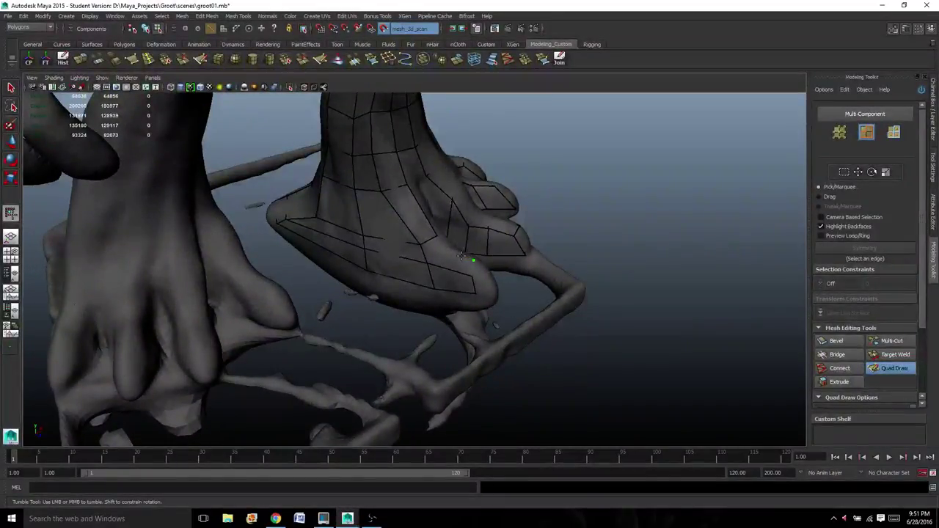
pyautogui.keyDown('alt'); pyautogui.moveTo(438, 247); pyautogui.dragTo(410, 286); pyautogui.keyUp('alt')
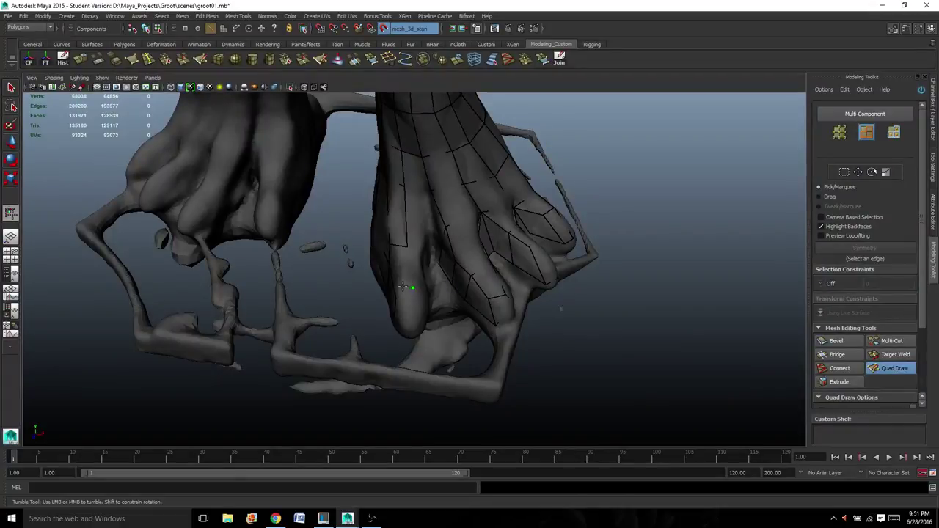
pyautogui.click(400, 288)
pyautogui.keyDown('shift'); pyautogui.click(403, 276); pyautogui.keyUp('shift')
pyautogui.moveTo(404, 279)
pyautogui.keyDown('alt'); pyautogui.mouseDown()
pyautogui.moveTo(445, 279)
pyautogui.moveTo(461, 295)
pyautogui.moveTo(456, 242)
pyautogui.mouseUp(); pyautogui.keyUp('alt')
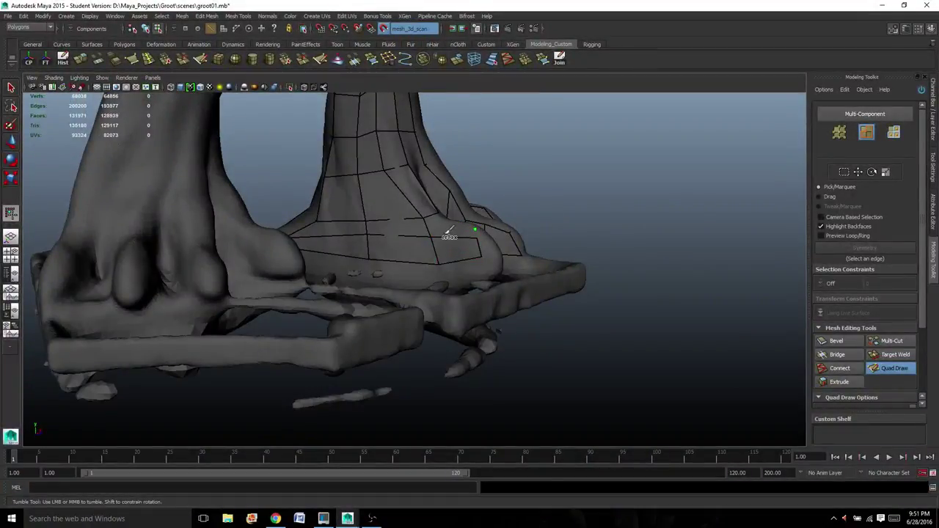
pyautogui.keyDown('alt'); pyautogui.moveTo(449, 233); pyautogui.dragTo(467, 188, button='right'); pyautogui.keyUp('alt')
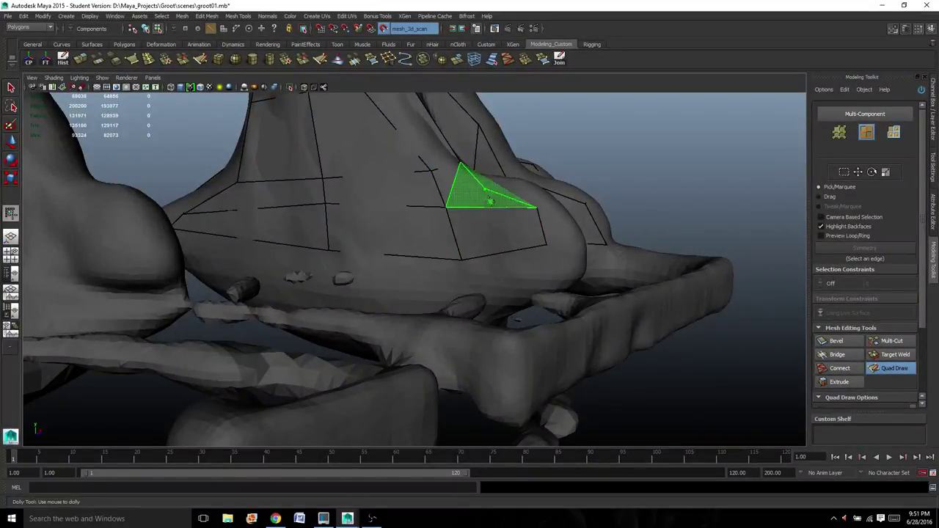
pyautogui.keyDown('alt'); pyautogui.moveTo(525, 208); pyautogui.dragTo(500, 223); pyautogui.keyUp('alt')
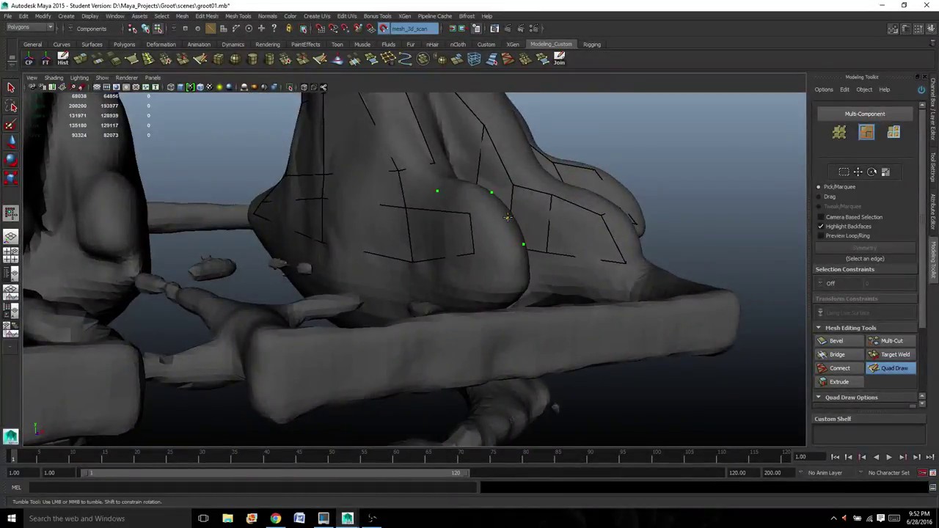
pyautogui.keyDown('alt'); pyautogui.moveTo(496, 231); pyautogui.dragTo(461, 254); pyautogui.keyUp('alt')
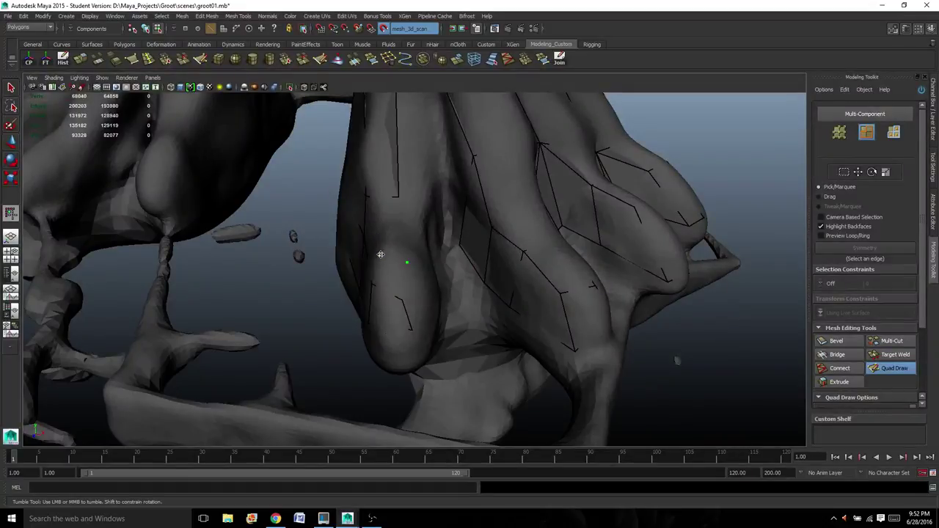
# Fill more quads over the top and around the far side of the innermost toe, connecting them to the instep.
pyautogui.keyDown('alt'); pyautogui.moveTo(392, 268); pyautogui.dragTo(499, 253); pyautogui.keyUp('alt')
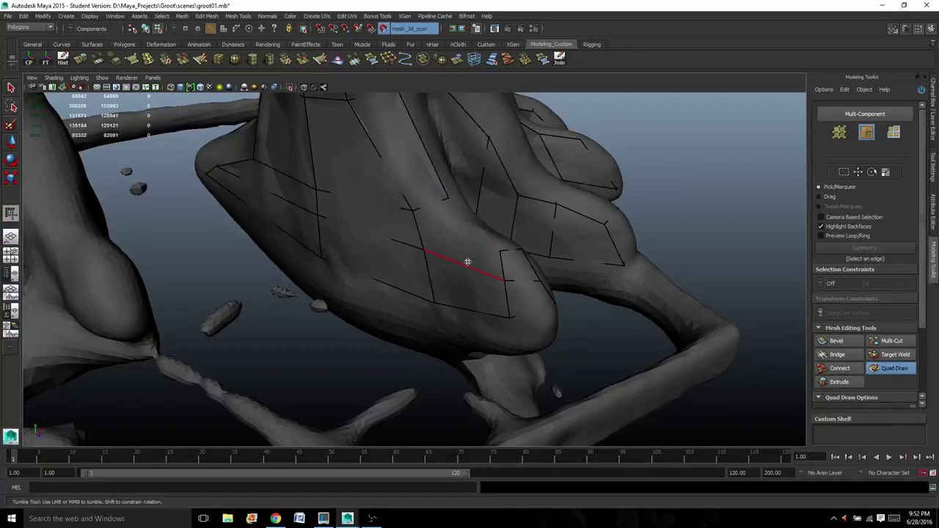
pyautogui.moveTo(443, 258)
pyautogui.keyDown('alt'); pyautogui.mouseDown()
pyautogui.moveTo(392, 269)
pyautogui.moveTo(389, 190)
pyautogui.mouseUp(); pyautogui.keyUp('alt')
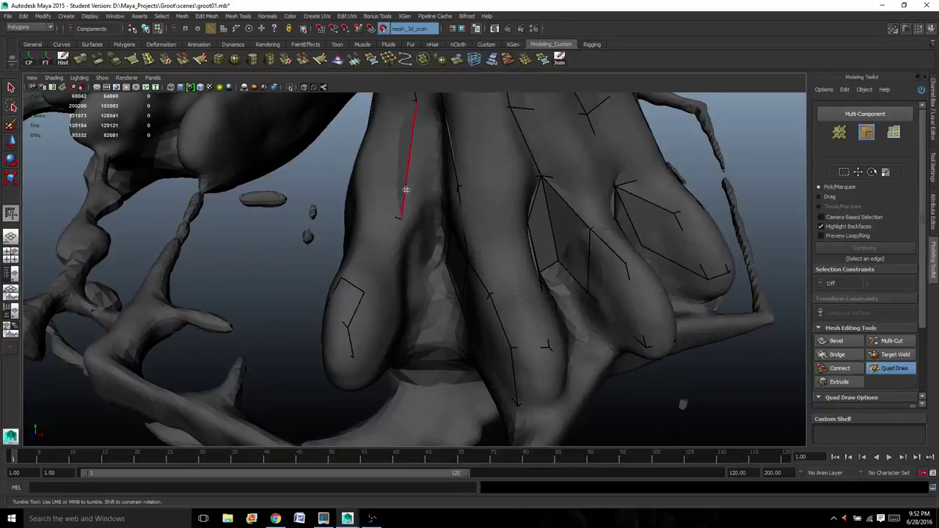
pyautogui.moveTo(370, 241)
pyautogui.keyDown('alt'); pyautogui.mouseDown()
pyautogui.moveTo(488, 232)
pyautogui.moveTo(414, 227)
pyautogui.moveTo(452, 230)
pyautogui.moveTo(419, 247)
pyautogui.moveTo(316, 254)
pyautogui.mouseUp(); pyautogui.keyUp('alt')
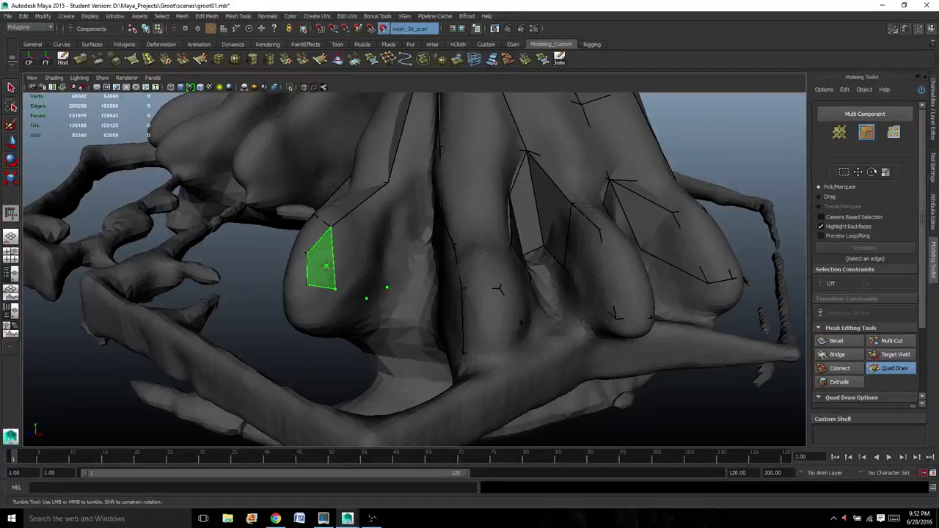
pyautogui.moveTo(367, 295)
pyautogui.keyDown('alt'); pyautogui.mouseDown()
pyautogui.moveTo(429, 273)
pyautogui.moveTo(367, 279)
pyautogui.moveTo(320, 270)
pyautogui.moveTo(354, 243)
pyautogui.moveTo(336, 218)
pyautogui.mouseUp(); pyautogui.keyUp('alt')
pyautogui.keyDown('shift'); pyautogui.click(336, 215); pyautogui.keyUp('shift')
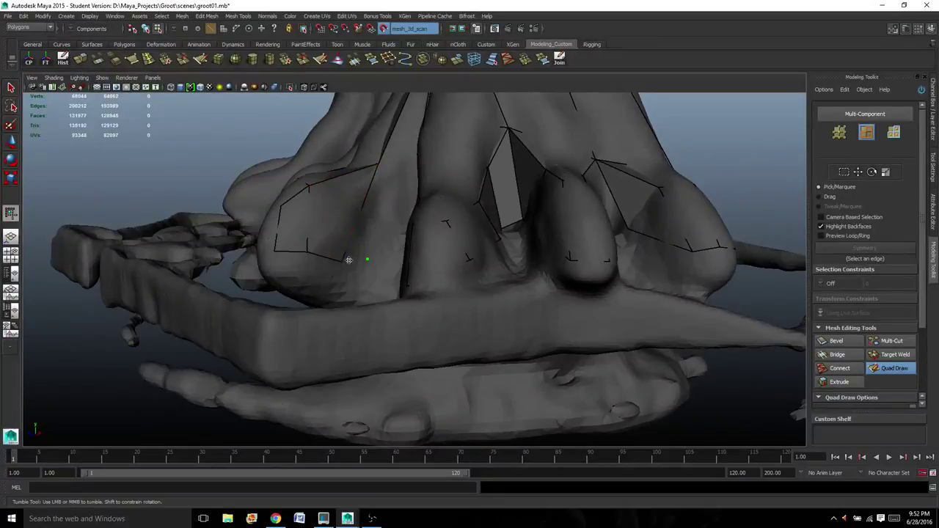
# Fill two quads across the hollow between the innermost toe and the second toe.
pyautogui.moveTo(357, 256)
pyautogui.keyDown('alt'); pyautogui.mouseDown()
pyautogui.moveTo(382, 284)
pyautogui.moveTo(446, 295)
pyautogui.moveTo(398, 273)
pyautogui.moveTo(440, 278)
pyautogui.moveTo(426, 278)
pyautogui.moveTo(435, 234)
pyautogui.mouseUp(); pyautogui.keyUp('alt')
pyautogui.keyDown('alt'); pyautogui.moveTo(473, 117); pyautogui.dragTo(455, 206, button='middle'); pyautogui.keyUp('alt')
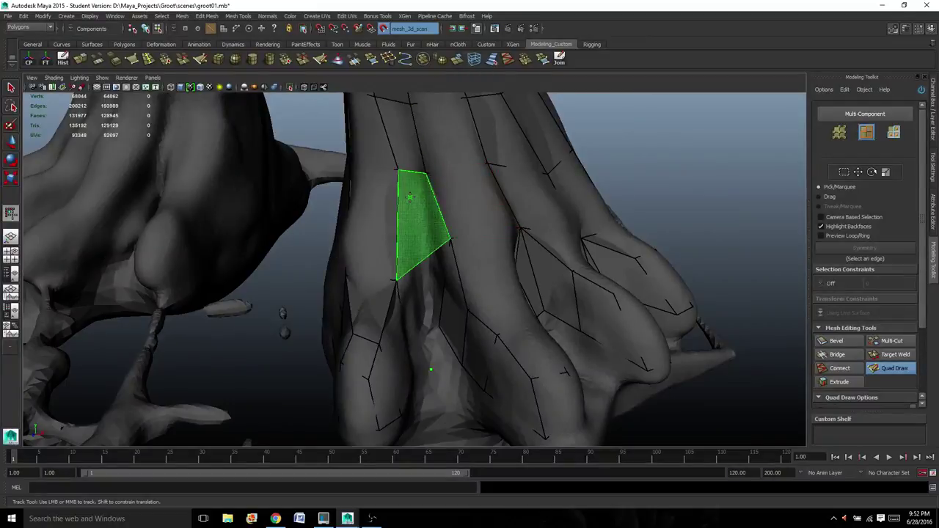
pyautogui.keyDown('alt'); pyautogui.moveTo(442, 281); pyautogui.dragTo(401, 251); pyautogui.keyUp('alt')
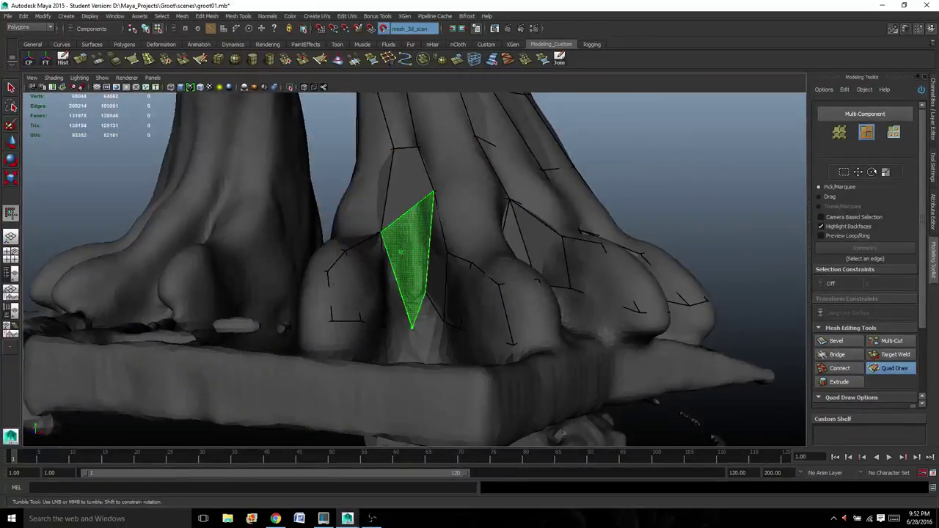
pyautogui.click(855, 397)
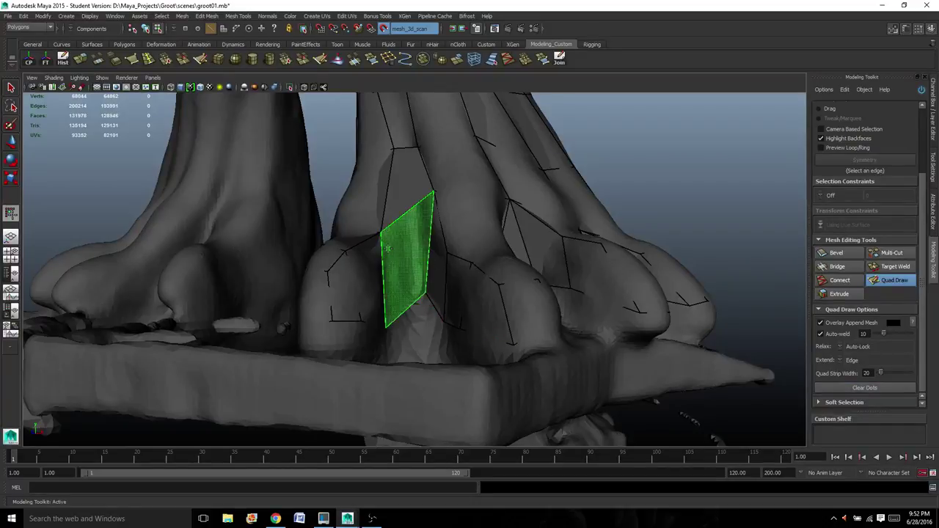
pyautogui.keyDown('shift'); pyautogui.click(422, 287); pyautogui.keyUp('shift')
# Leave Quad Draw, select the retopologized leg mesh and isolate it to inspect its surface for gaps.
pyautogui.moveTo(422, 287)
pyautogui.keyDown('alt'); pyautogui.mouseDown()
pyautogui.moveTo(438, 317)
pyautogui.moveTo(536, 314)
pyautogui.moveTo(427, 299)
pyautogui.moveTo(440, 345)
pyautogui.mouseUp(); pyautogui.keyUp('alt')
pyautogui.keyDown('alt'); pyautogui.moveTo(440, 345); pyautogui.dragTo(418, 251, button='right'); pyautogui.keyUp('alt')
pyautogui.moveTo(406, 178); pyautogui.dragTo(448, 166, button='right')
pyautogui.click(401, 173)
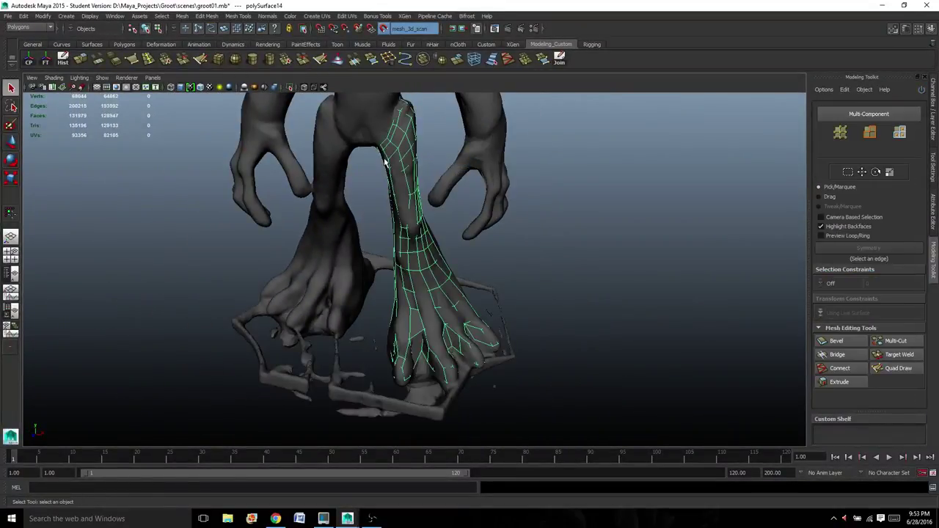
pyautogui.click(291, 86)
pyautogui.keyDown('alt'); pyautogui.moveTo(367, 131); pyautogui.dragTo(469, 202); pyautogui.keyUp('alt')
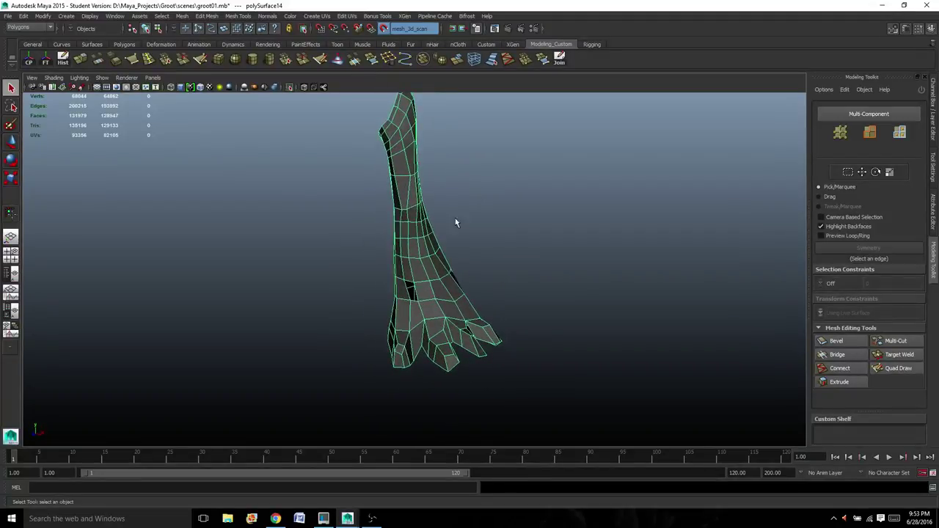
# Show the whole scene again, duplicate the leg mesh and delete the copy's construction history.
pyautogui.click(291, 87)
pyautogui.press('a')
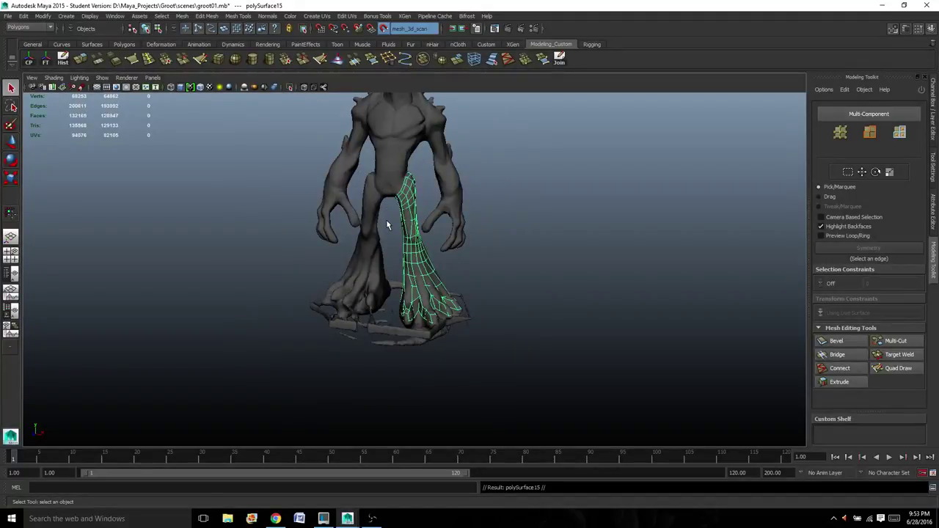
pyautogui.click(63, 58)
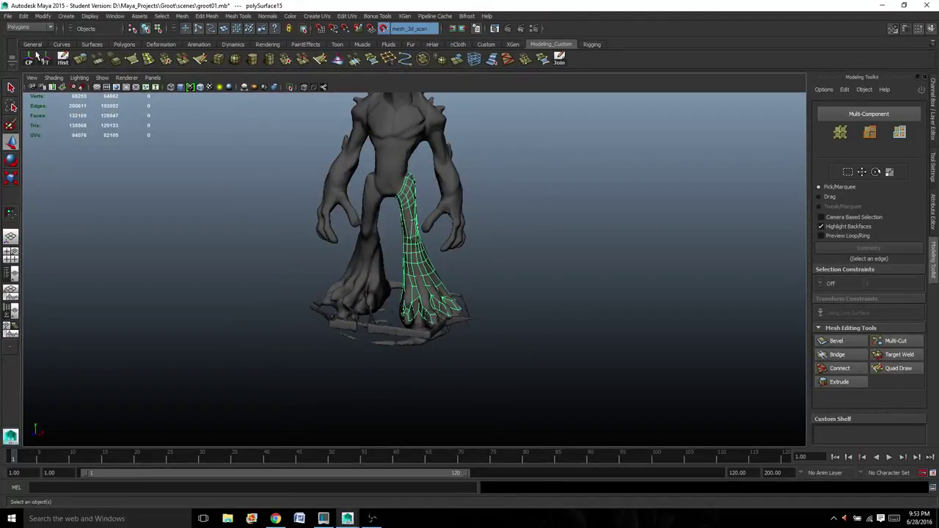
# Center the pivot of the duplicated leg and move it clear of the character.
pyautogui.click(28, 59)
pyautogui.moveTo(460, 250); pyautogui.dragTo(293, 222)
pyautogui.scroll(8, 304, 239)
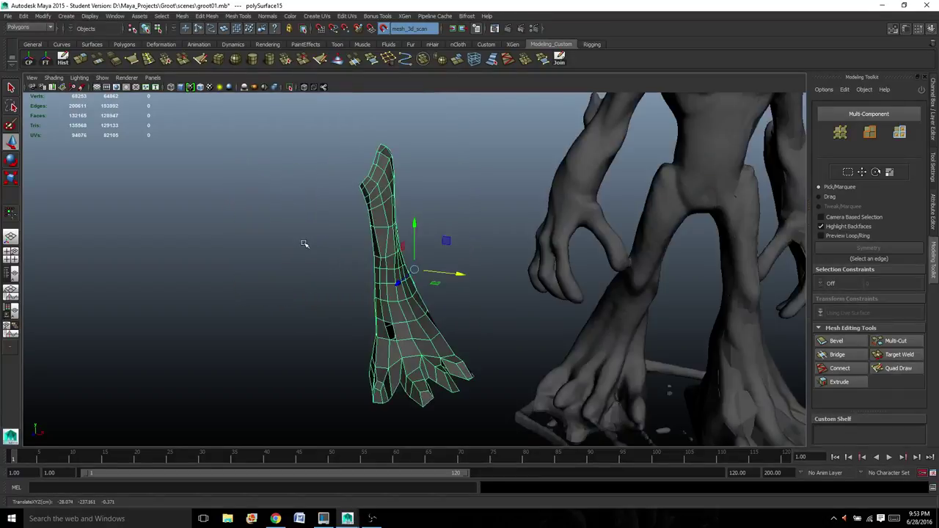
# Fill the four-sided hole on the front of the copied leg's instep with the Append to Polygon tool.
pyautogui.keyDown('alt'); pyautogui.moveTo(460, 204); pyautogui.dragTo(479, 199); pyautogui.keyUp('alt')
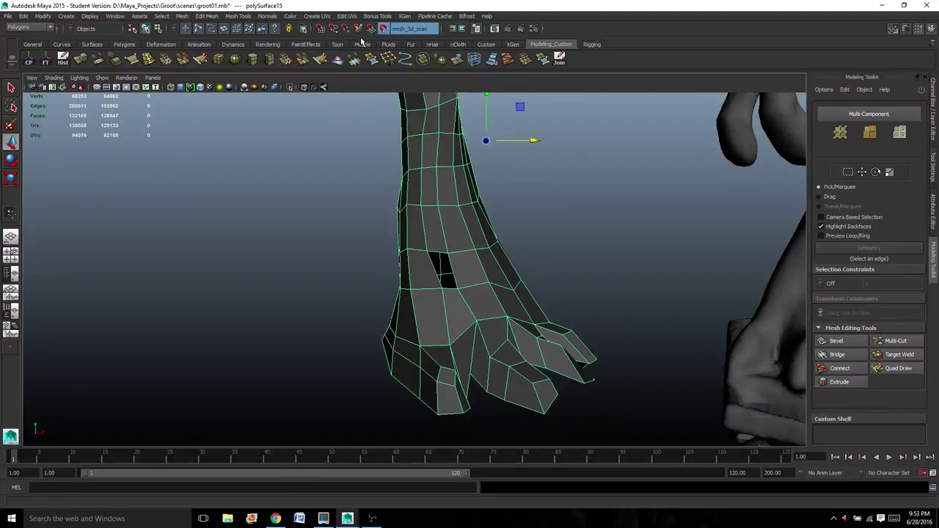
pyautogui.click(247, 16)
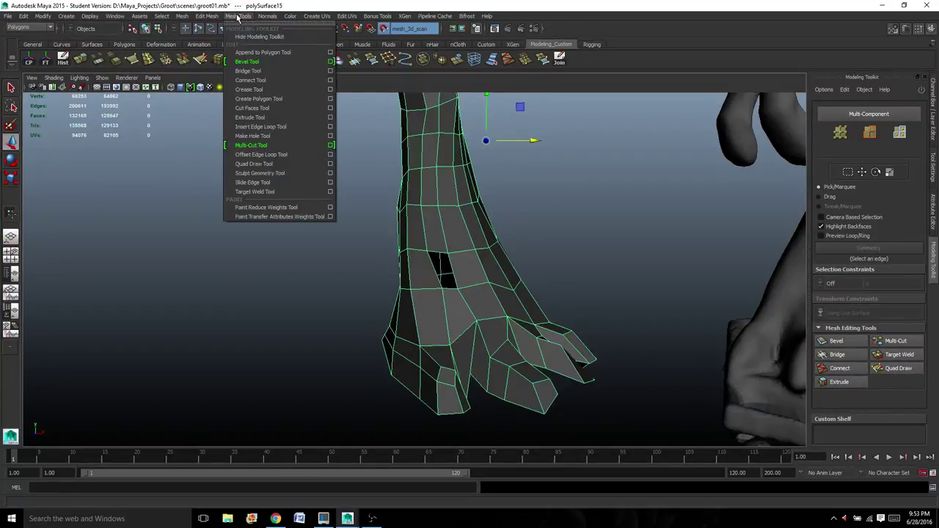
pyautogui.click(246, 16)
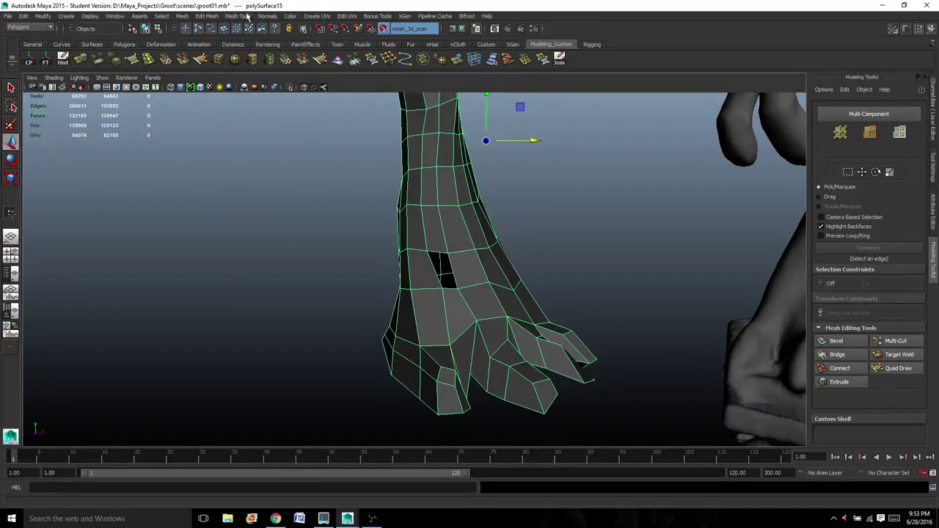
pyautogui.click(372, 59)
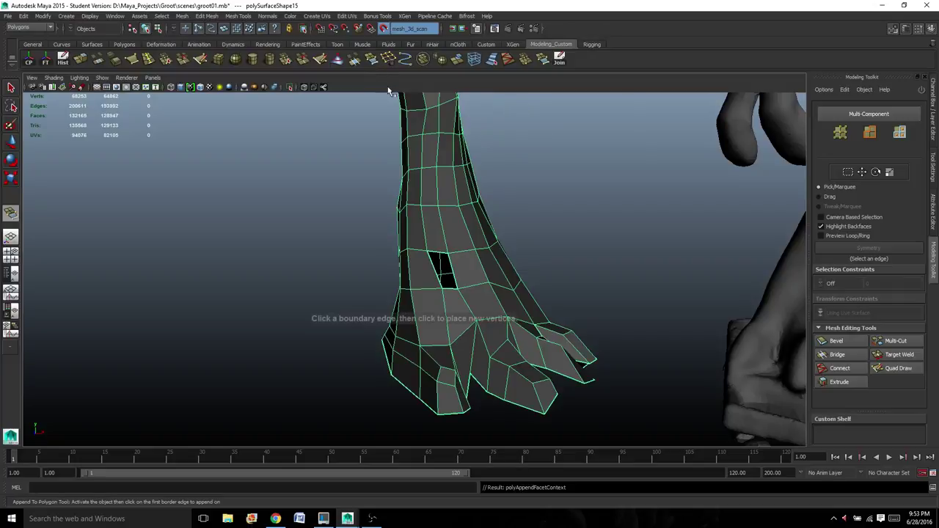
pyautogui.click(439, 253)
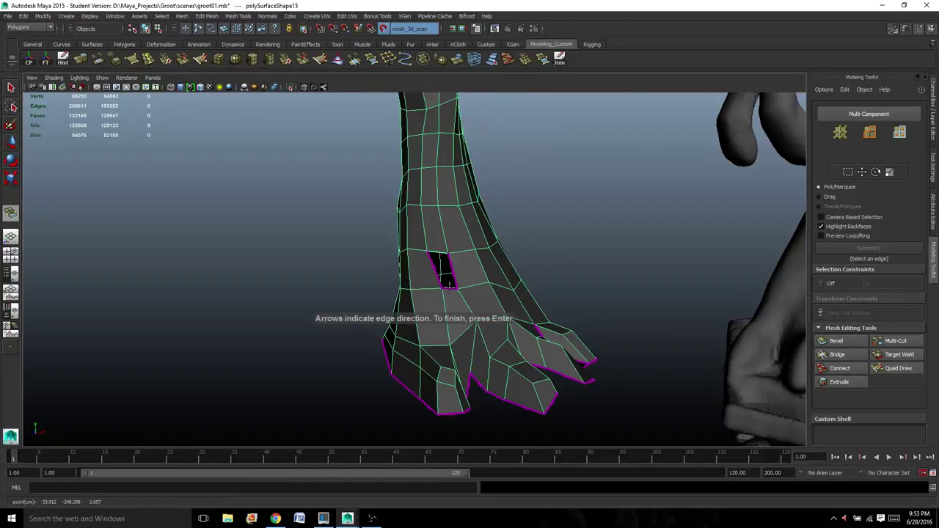
pyautogui.click(450, 288)
pyautogui.press('Return')
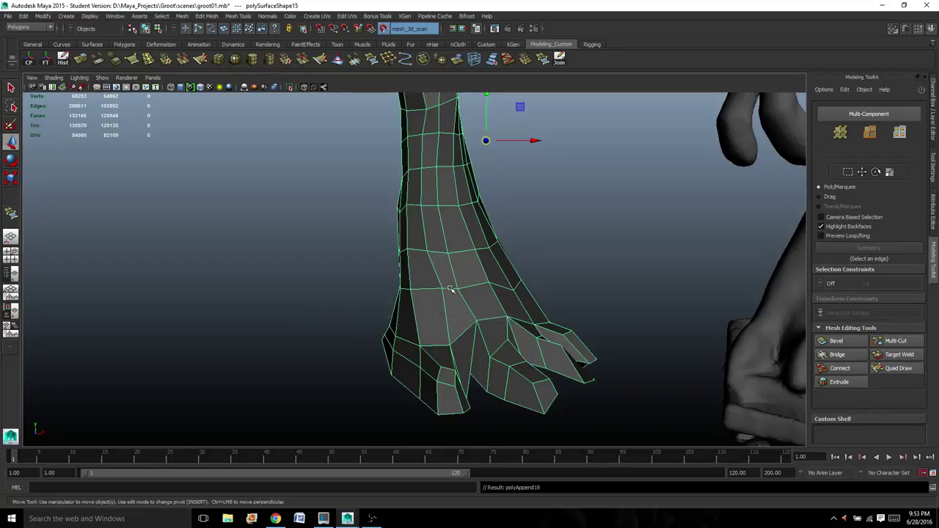
# Append a polygon across the underside of the second toe's tip, bridging its two opposite border edges.
pyautogui.keyDown('alt'); pyautogui.moveTo(456, 285); pyautogui.dragTo(478, 193); pyautogui.keyUp('alt')
pyautogui.scroll(3, 513, 255)
pyautogui.keyDown('alt'); pyautogui.moveTo(512, 255); pyautogui.dragTo(473, 302); pyautogui.keyUp('alt')
pyautogui.press('w')
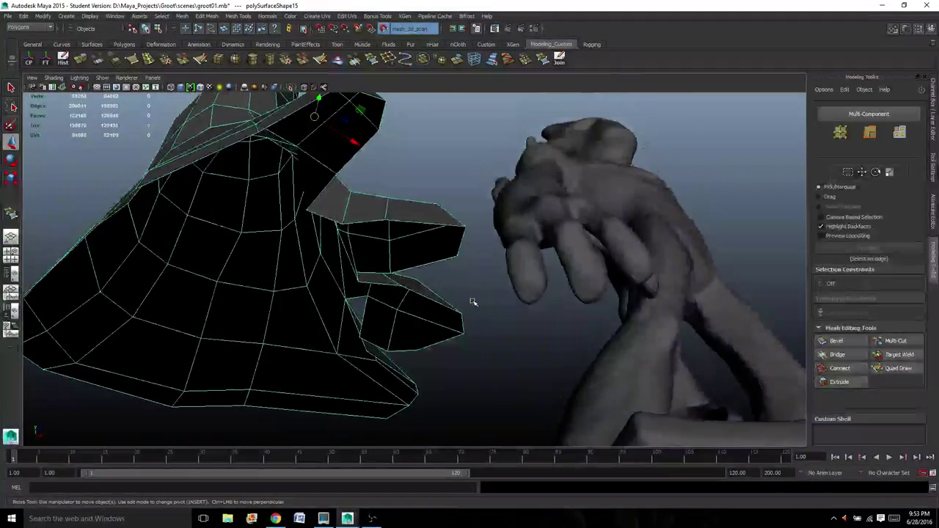
pyautogui.press('g')
pyautogui.click(422, 224)
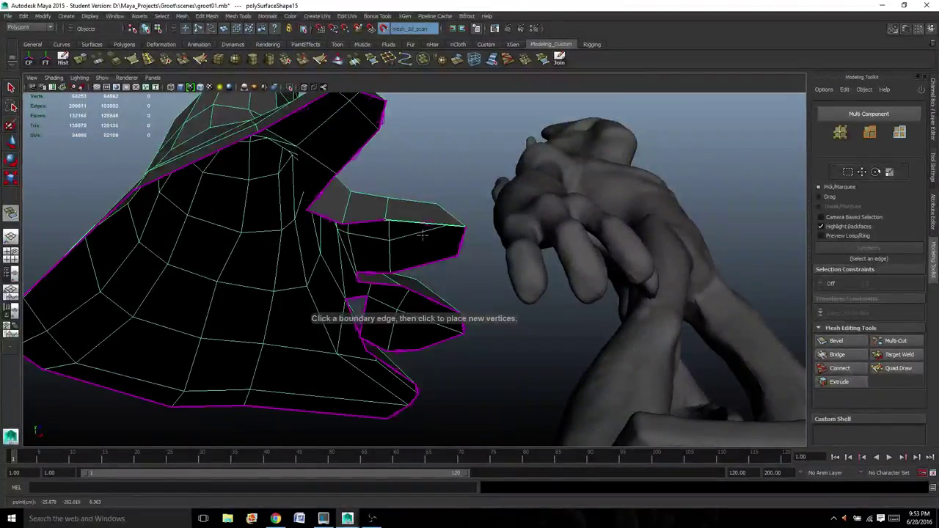
pyautogui.click(420, 263)
pyautogui.press('w')
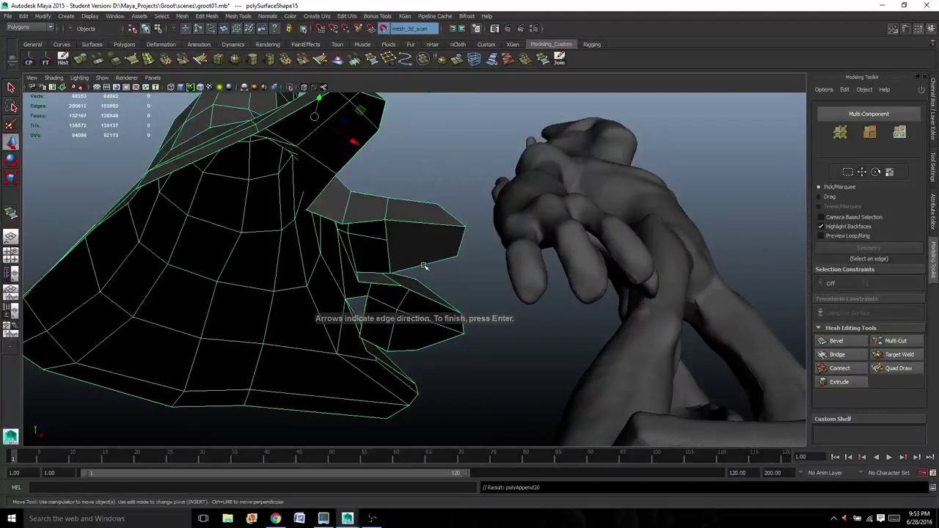
# Append another polygon to the second toe's underside, directly behind the one at the tip.
pyautogui.press('g')
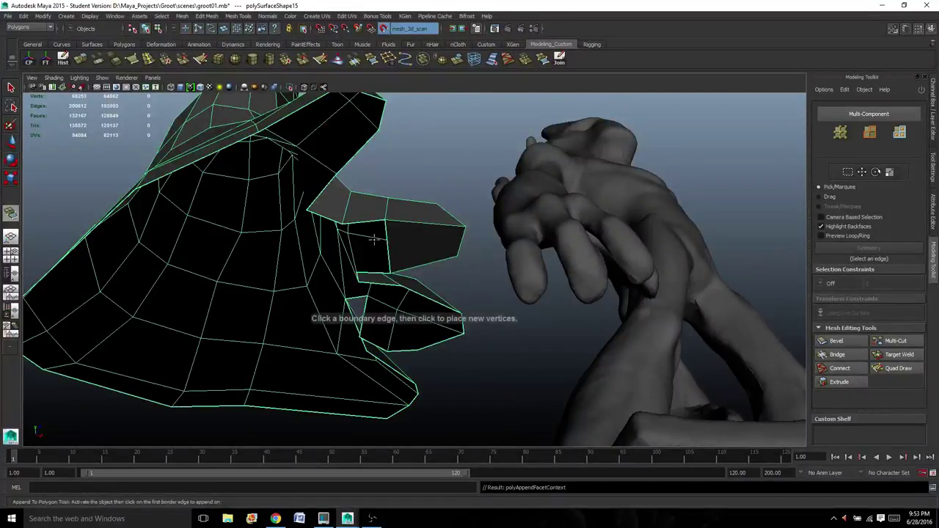
pyautogui.click(368, 223)
pyautogui.click(372, 273)
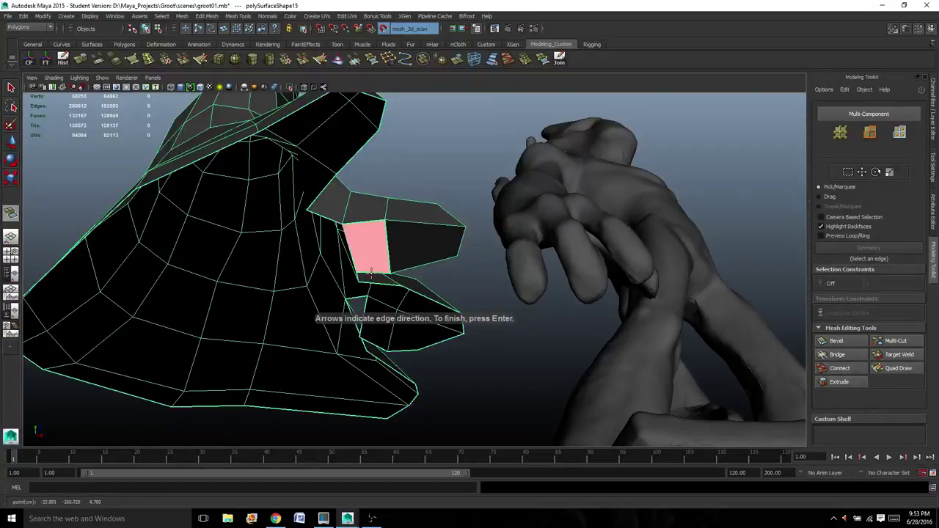
pyautogui.press('Return')
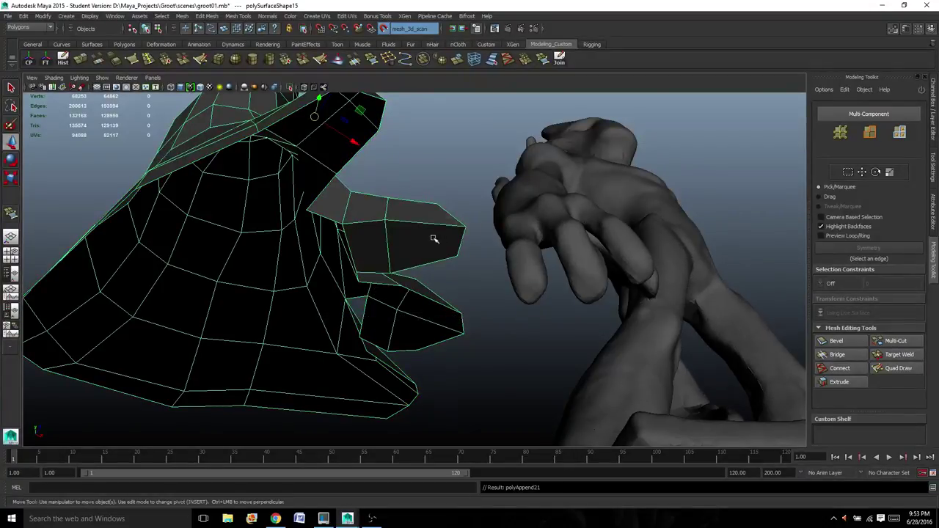
# Append a polygon across the underside of the first toe's tip, bridging its opposite border edges.
pyautogui.keyDown('alt'); pyautogui.moveTo(436, 239); pyautogui.dragTo(374, 272); pyautogui.keyUp('alt')
pyautogui.press('g')
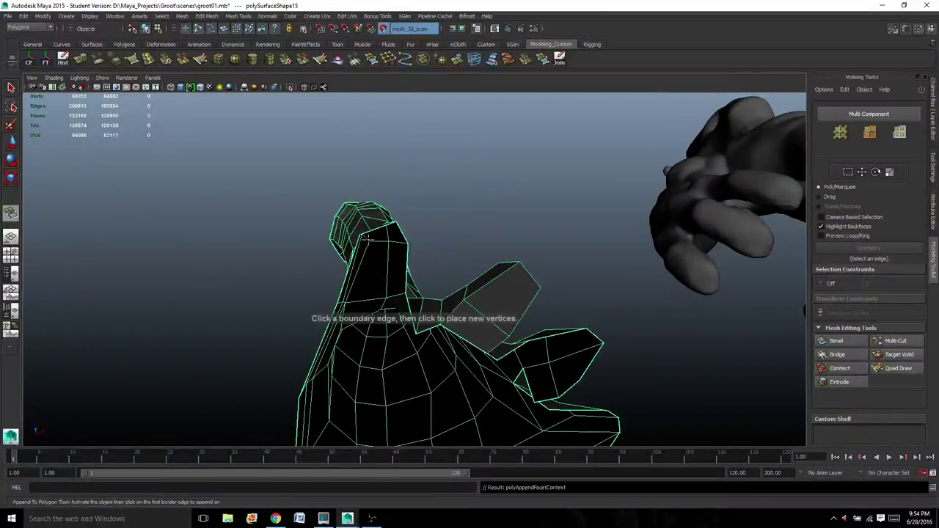
pyautogui.click(354, 249)
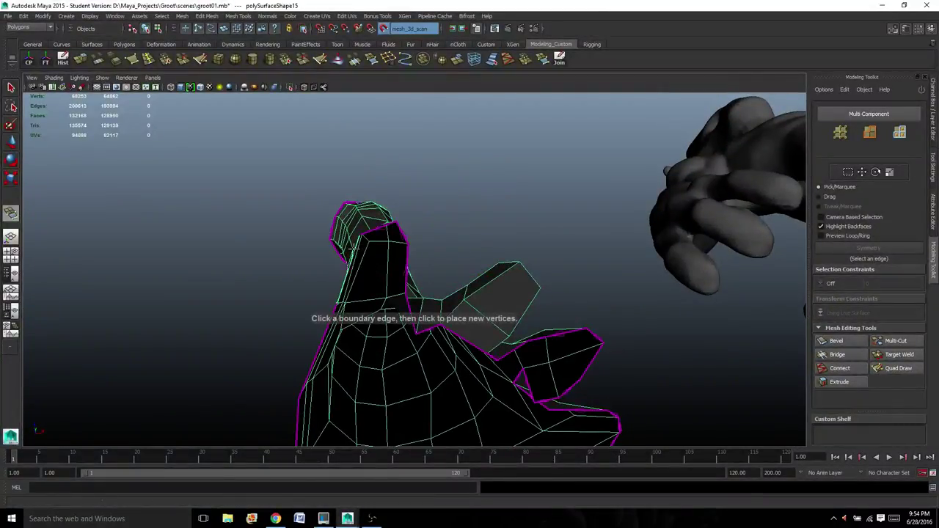
pyautogui.click(399, 234)
pyautogui.keyDown('alt'); pyautogui.moveTo(384, 272); pyautogui.dragTo(429, 283); pyautogui.keyUp('alt')
pyautogui.press('w')
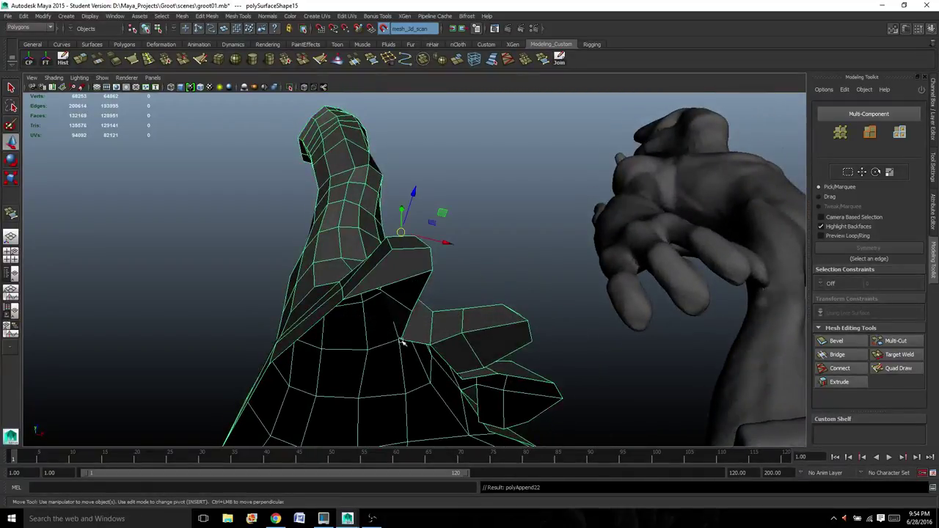
# Append a second polygon to the first toe's underside, directly behind the one at the tip.
pyautogui.moveTo(401, 342)
pyautogui.keyDown('alt'); pyautogui.mouseDown()
pyautogui.moveTo(430, 355)
pyautogui.moveTo(390, 330)
pyautogui.mouseUp(); pyautogui.keyUp('alt')
pyautogui.press('g')
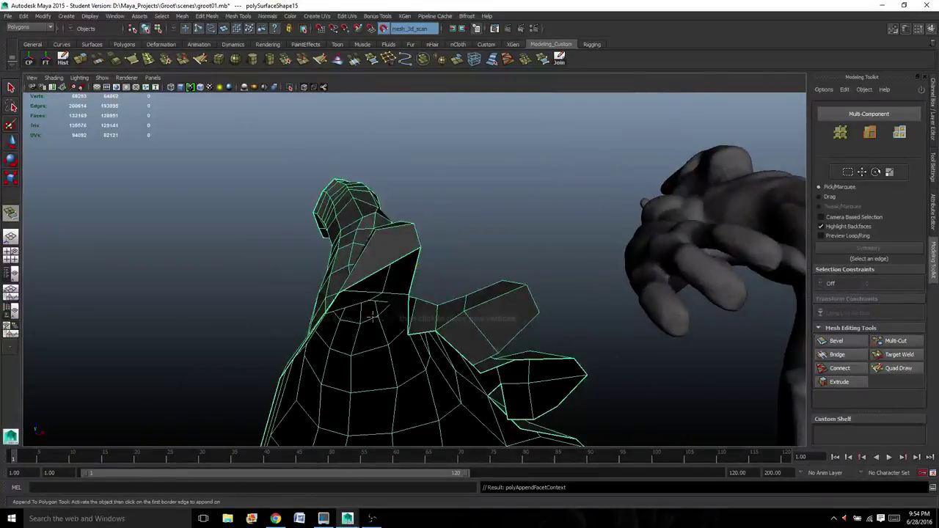
pyautogui.click(413, 279)
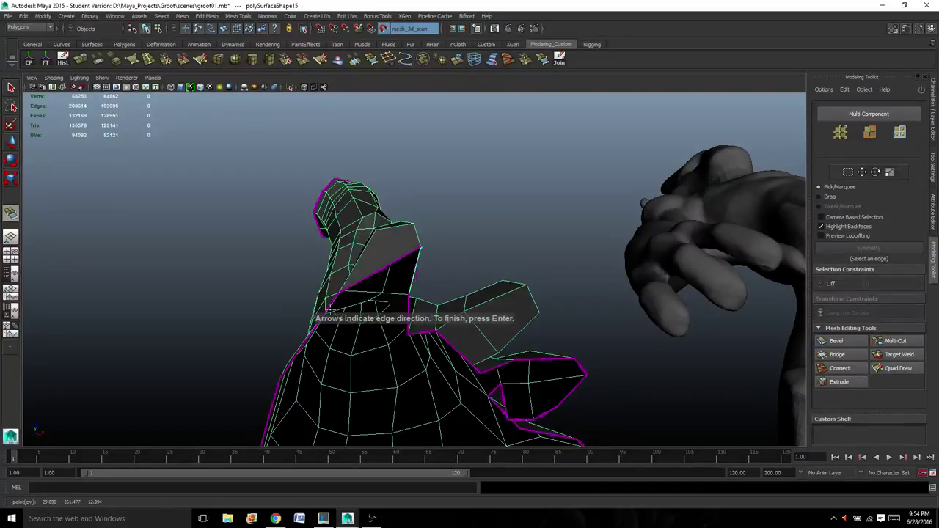
pyautogui.press('w')
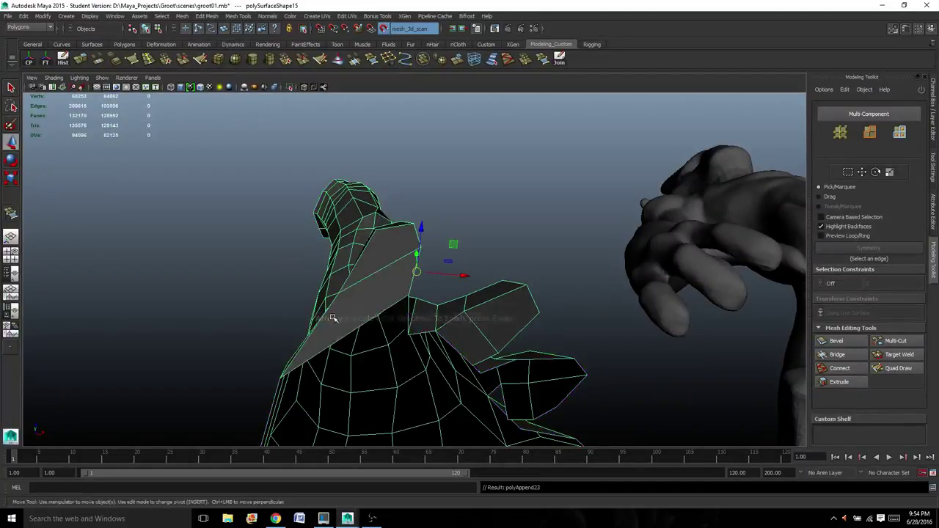
# Append a polygon across the underside of the third toe's tip, bridging its two opposite border edges.
pyautogui.keyDown('alt'); pyautogui.moveTo(383, 336); pyautogui.dragTo(410, 283); pyautogui.keyUp('alt')
pyautogui.press('g')
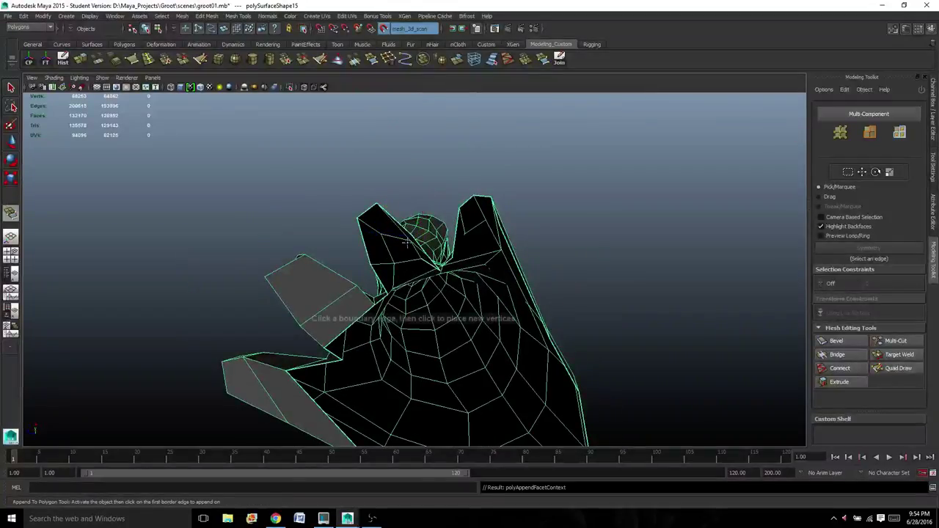
pyautogui.click(361, 236)
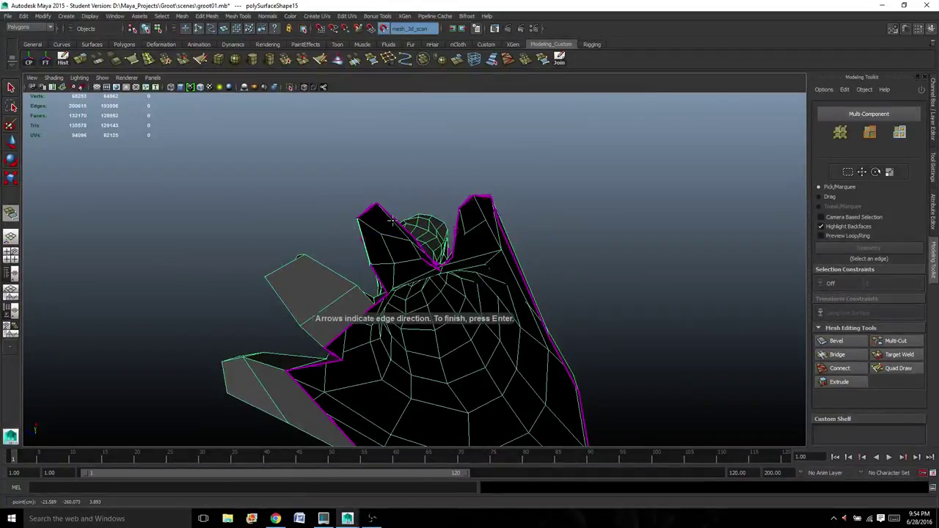
pyautogui.click(395, 220)
pyautogui.press('Return')
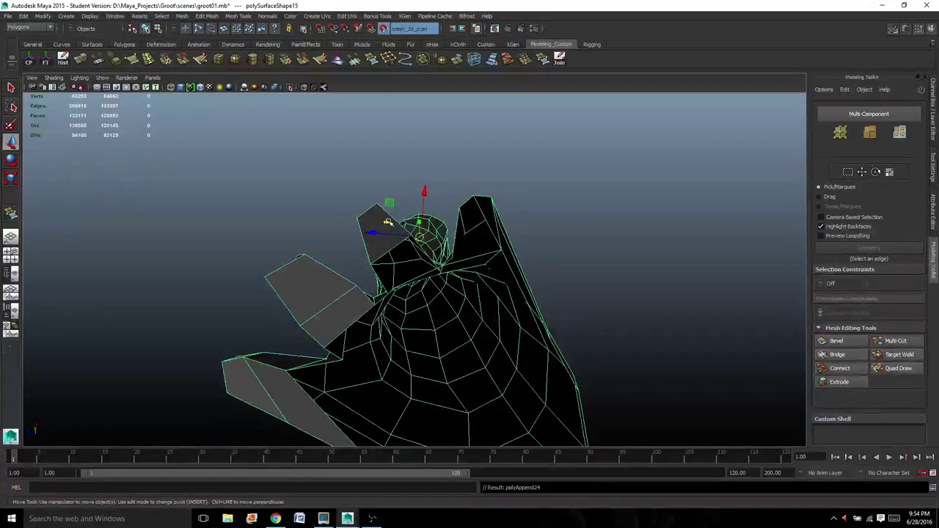
# Try to append a polygon at the third toe's base by bridging its outer side edge to the rearmost inner edge.
pyautogui.press('q')
pyautogui.keyDown('alt'); pyautogui.moveTo(439, 259); pyautogui.dragTo(437, 238); pyautogui.keyUp('alt')
pyautogui.press('g')
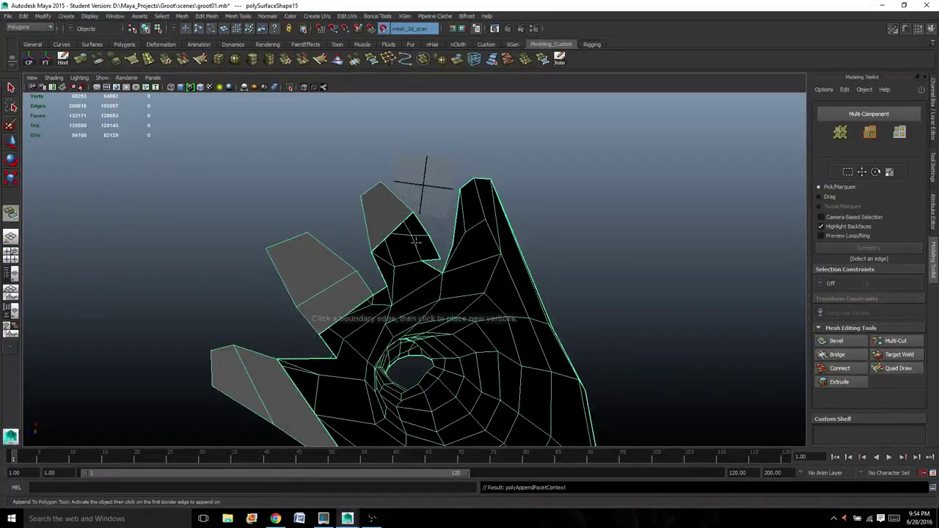
pyautogui.click(380, 273)
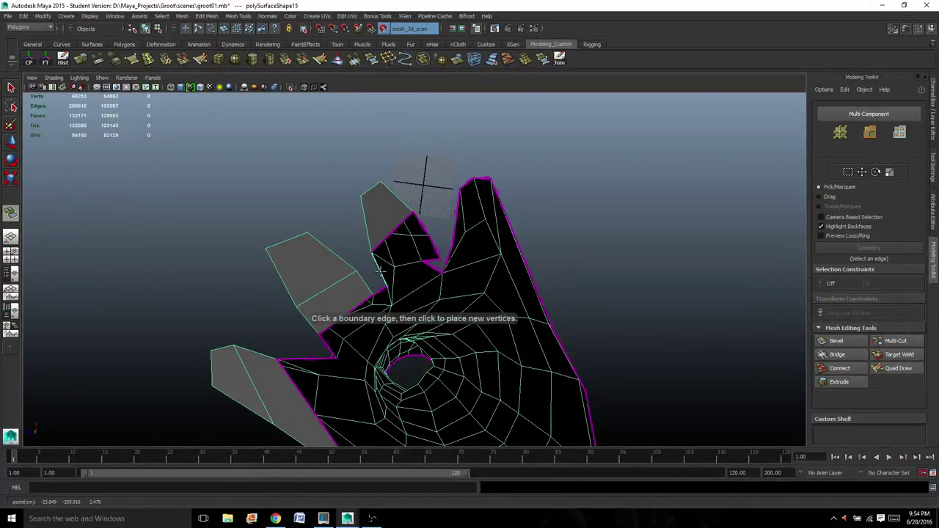
pyautogui.click(432, 240)
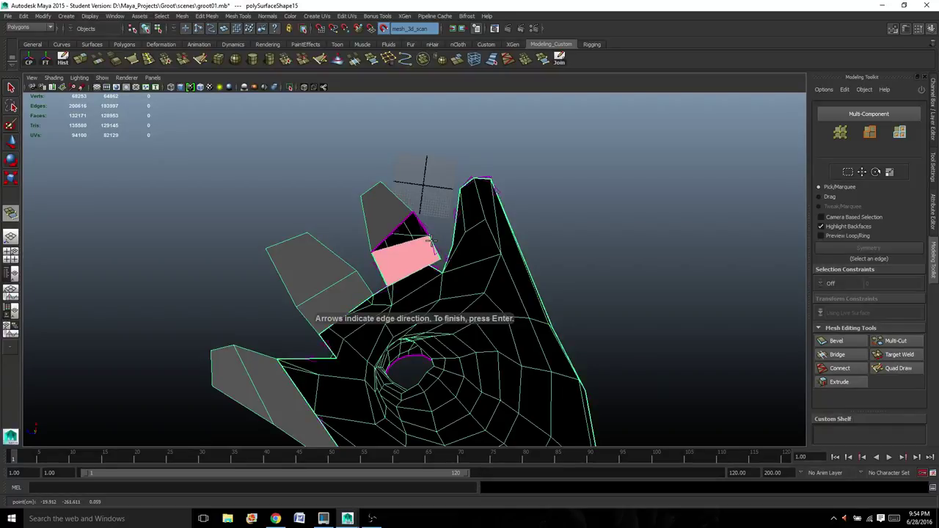
pyautogui.press('Return')
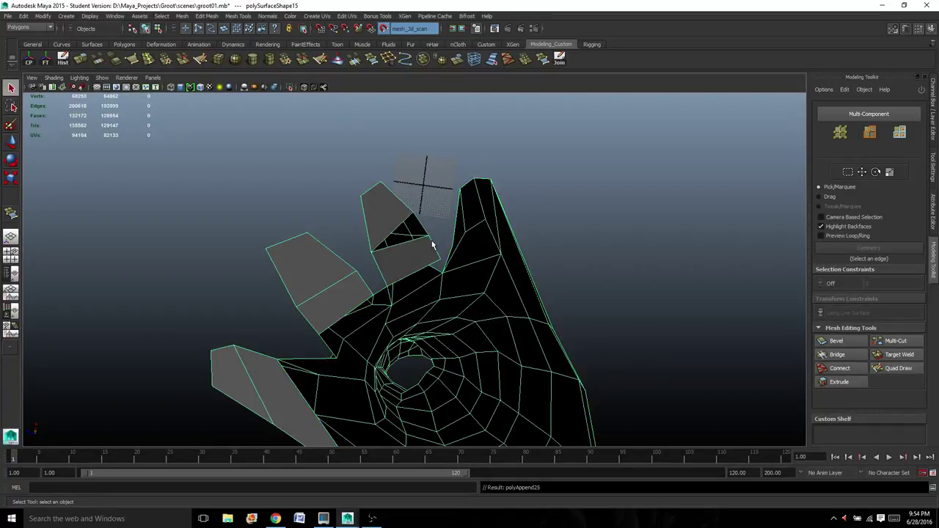
# Append a polygon to the third toe's underside that adjoins the rear edge of its tip polygon.
pyautogui.press('y')
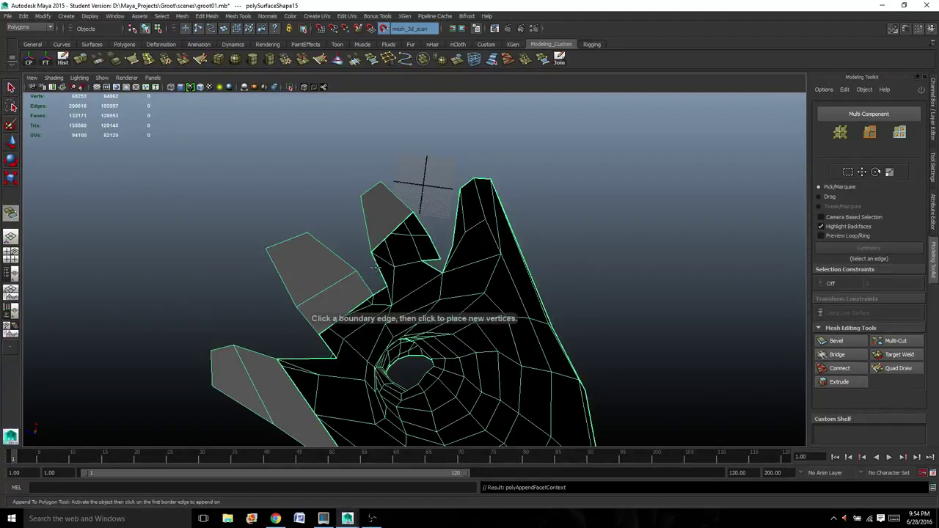
pyautogui.click(401, 240)
pyautogui.click(424, 226)
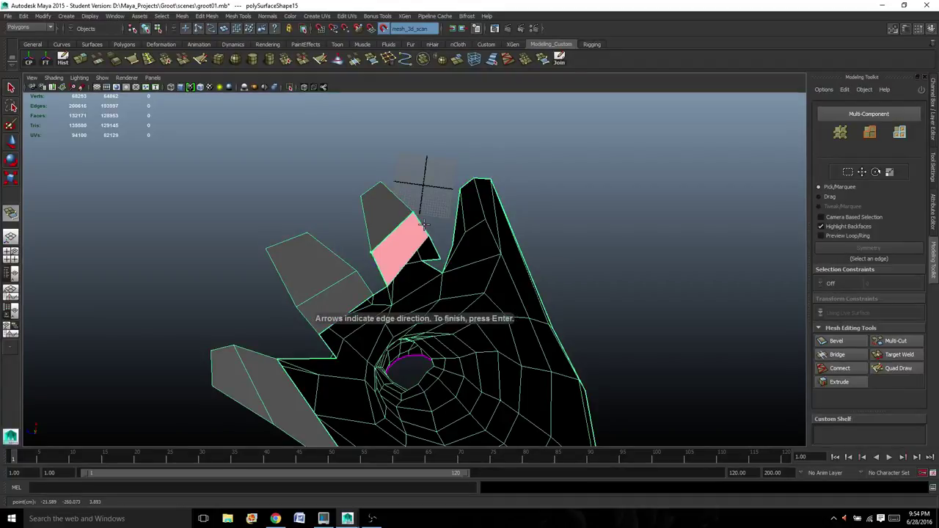
pyautogui.press('Return')
# Close the gap between the third and fourth toes by appending a polygon between their facing side edges.
pyautogui.keyDown('alt'); pyautogui.moveTo(467, 213); pyautogui.dragTo(473, 311); pyautogui.keyUp('alt')
pyautogui.keyDown('alt'); pyautogui.moveTo(485, 309); pyautogui.dragTo(457, 302); pyautogui.keyUp('alt')
pyautogui.scroll(2, 453, 309)
pyautogui.press('g')
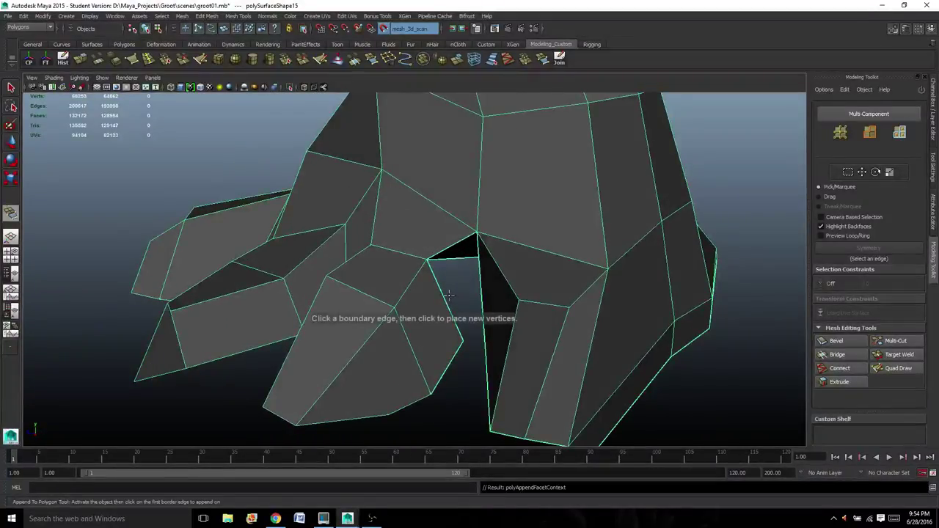
pyautogui.click(444, 298)
pyautogui.click(480, 284)
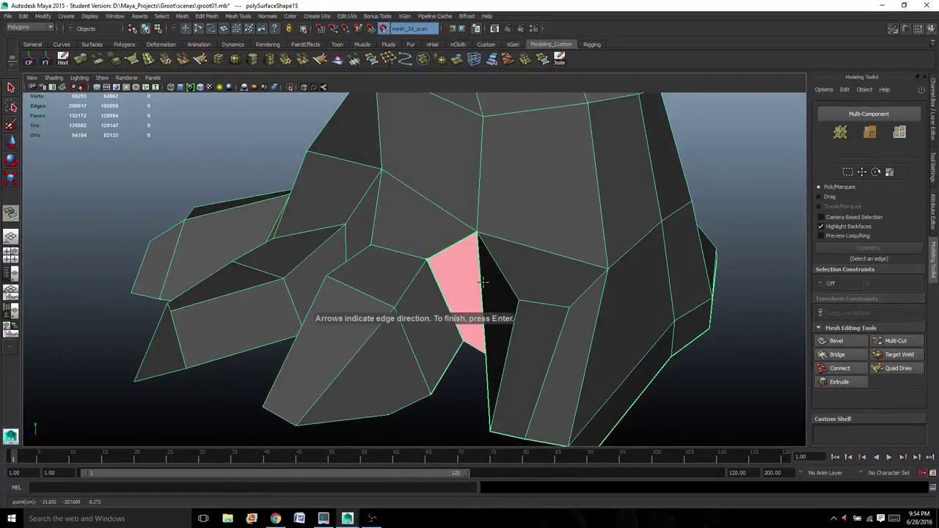
pyautogui.press('Return')
# Append a polygon to the underside of the fourth toe, joining its inner side edge to the tip edges.
pyautogui.keyDown('alt'); pyautogui.moveTo(441, 344); pyautogui.dragTo(487, 279); pyautogui.keyUp('alt')
pyautogui.press('y')
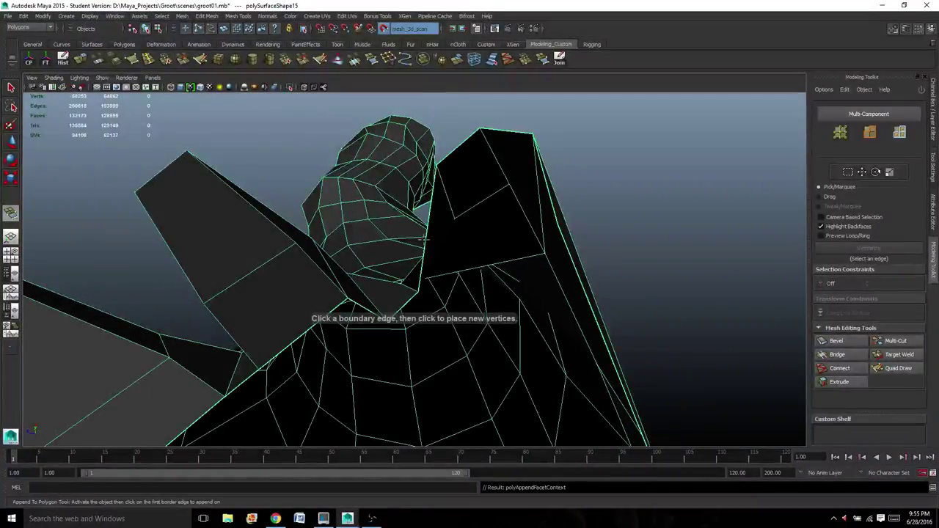
pyautogui.click(481, 146)
pyautogui.click(507, 131)
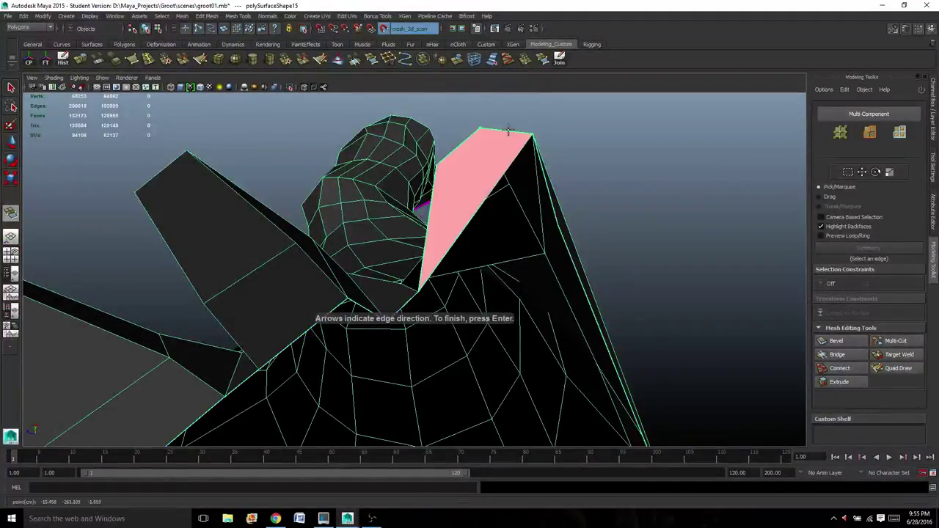
pyautogui.press('Return')
# Append a four-sided polygon under the back of the heel, joining the long side edge and the two short heel edges.
pyautogui.keyDown('alt'); pyautogui.moveTo(494, 251); pyautogui.dragTo(486, 215); pyautogui.keyUp('alt')
pyautogui.keyDown('alt'); pyautogui.moveTo(486, 215); pyautogui.dragTo(504, 252, button='middle'); pyautogui.keyUp('alt')
pyautogui.keyDown('alt'); pyautogui.moveTo(503, 252); pyautogui.dragTo(478, 345); pyautogui.keyUp('alt')
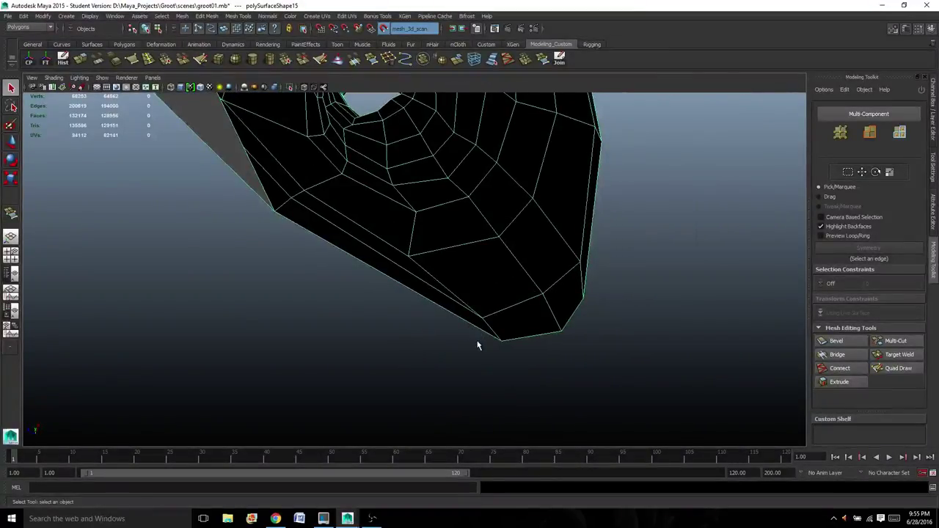
pyautogui.press('g')
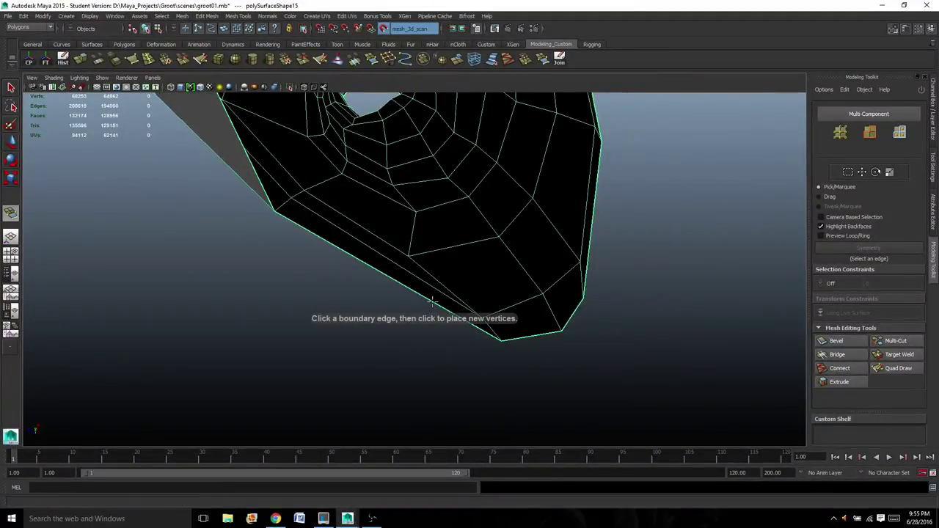
pyautogui.click(553, 333)
pyautogui.click(575, 313)
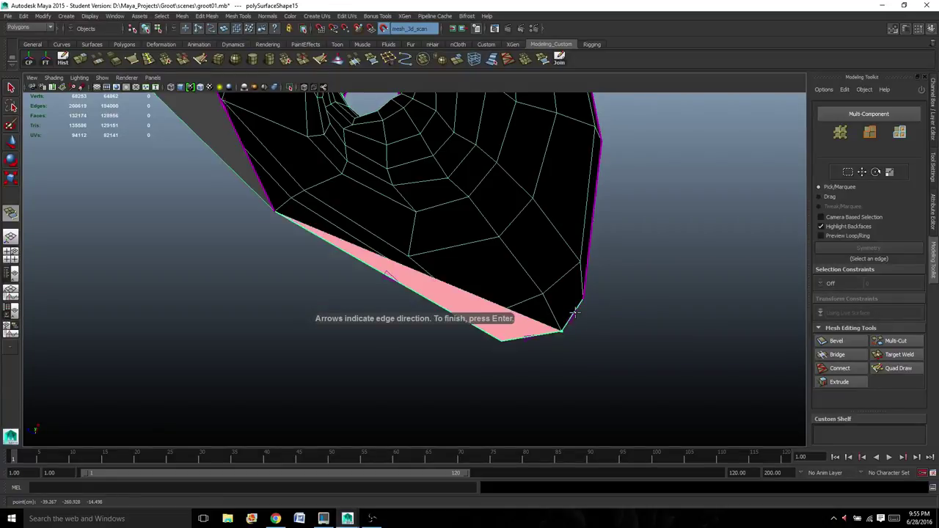
pyautogui.press('Return')
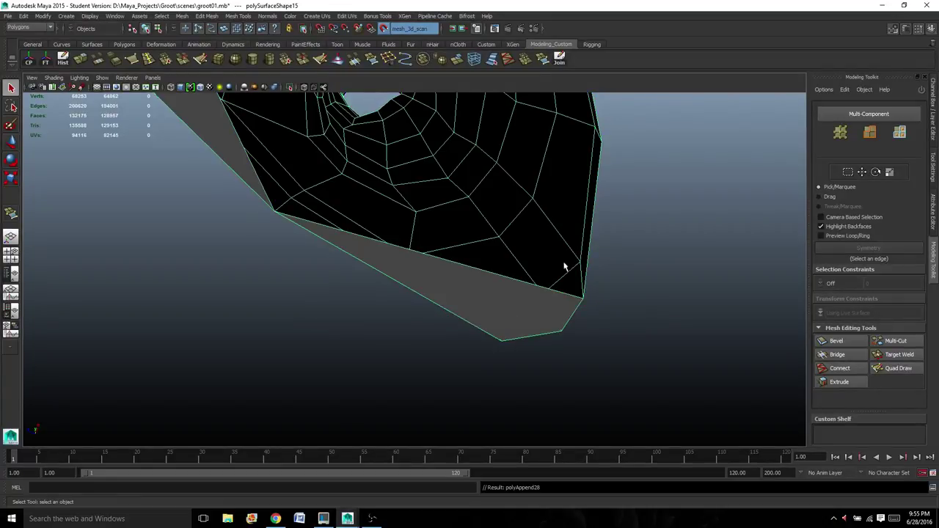
# Try to append a sole polygon from the heel polygon's front edge to the opposite side border.
pyautogui.keyDown('alt'); pyautogui.moveTo(564, 266); pyautogui.dragTo(427, 353); pyautogui.keyUp('alt')
pyautogui.press('y')
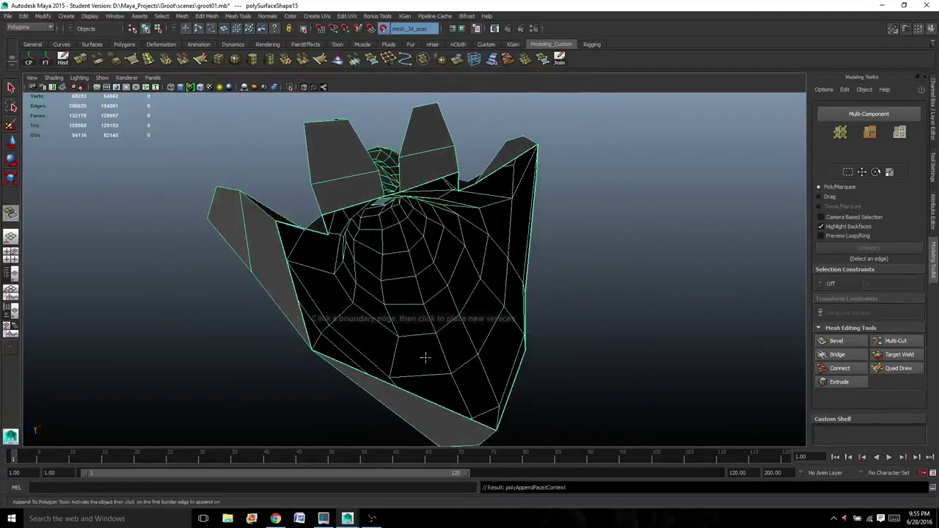
pyautogui.click(423, 397)
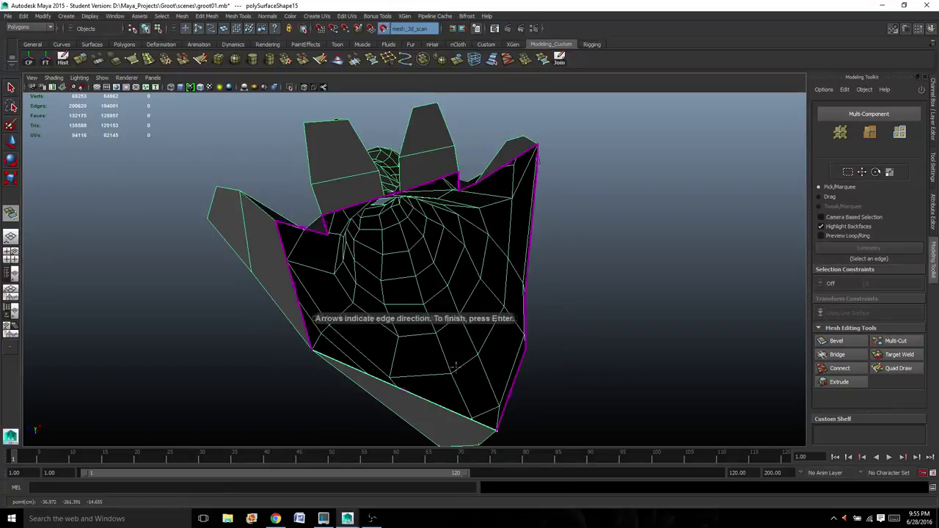
pyautogui.click(525, 311)
pyautogui.press('Return')
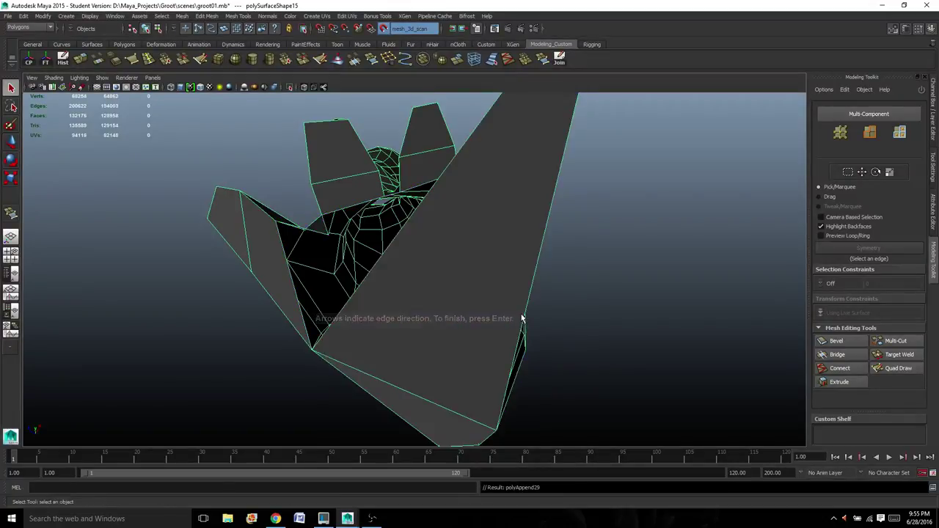
pyautogui.hotkey('ctrl', 'z')
# Append a four-sided sole polygon in front of the heel polygon, connecting its front edge to the two adjacent side border edges.
pyautogui.press('y')
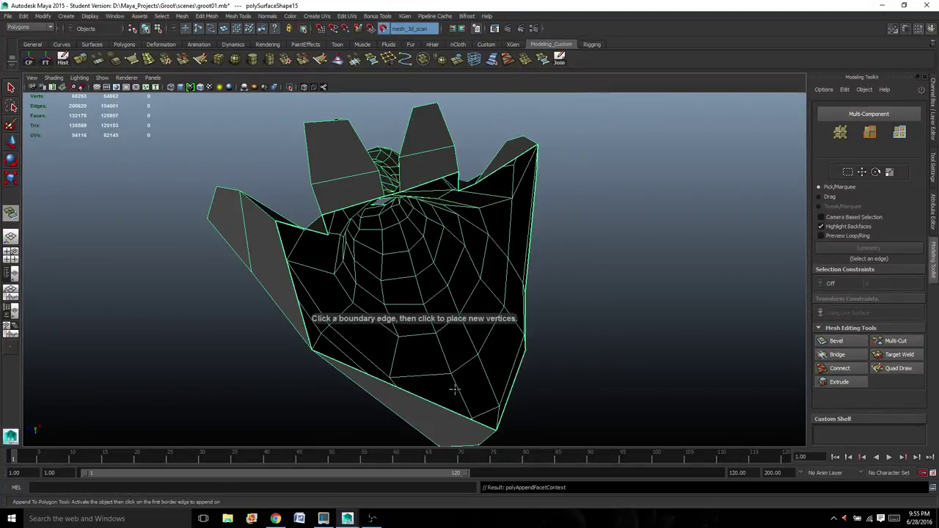
pyautogui.click(446, 408)
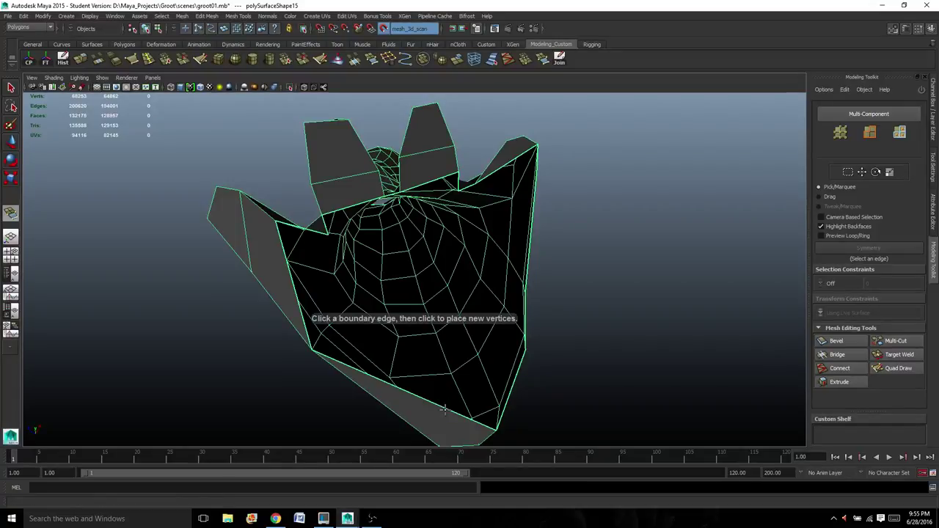
pyautogui.click(525, 325)
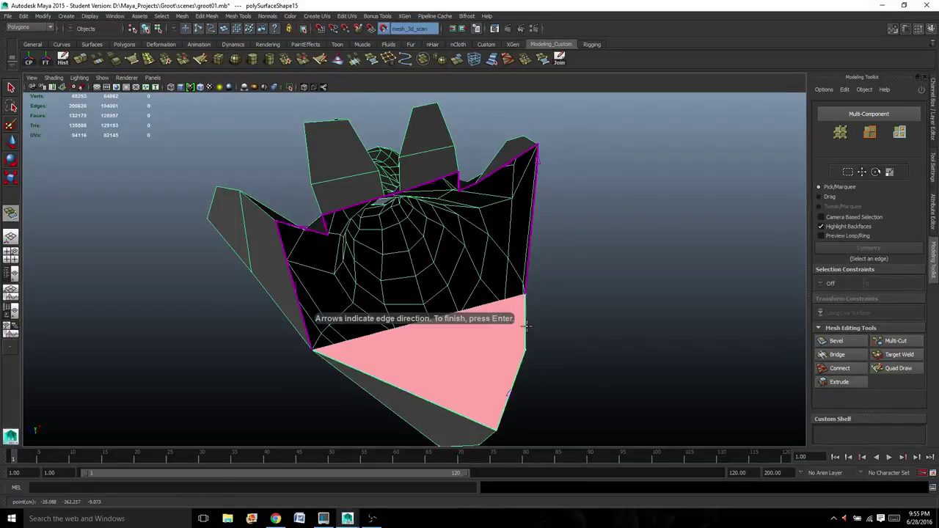
pyautogui.press('Return')
# Append a sole polygon joining the border edge between the first two toes to the front edge of the heel area.
pyautogui.keyDown('alt'); pyautogui.moveTo(521, 304); pyautogui.dragTo(596, 316); pyautogui.keyUp('alt')
pyautogui.press('y')
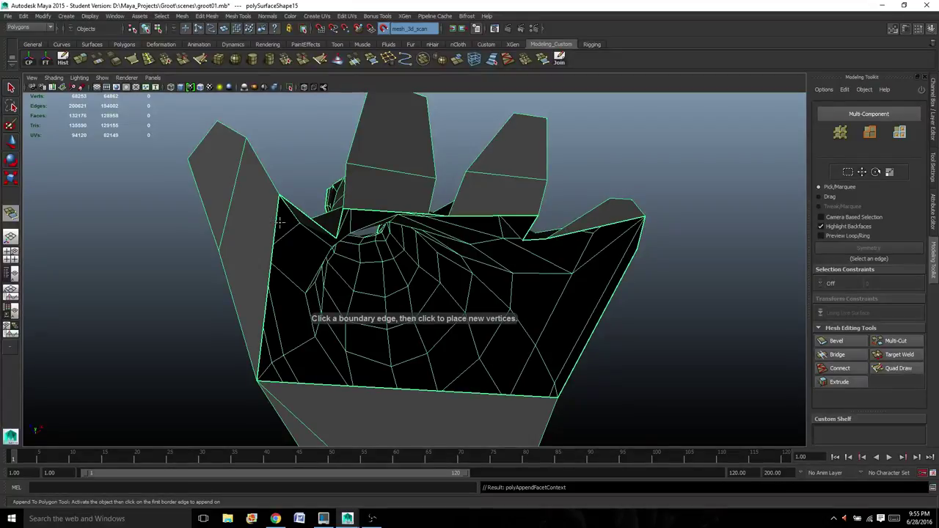
pyautogui.click(318, 224)
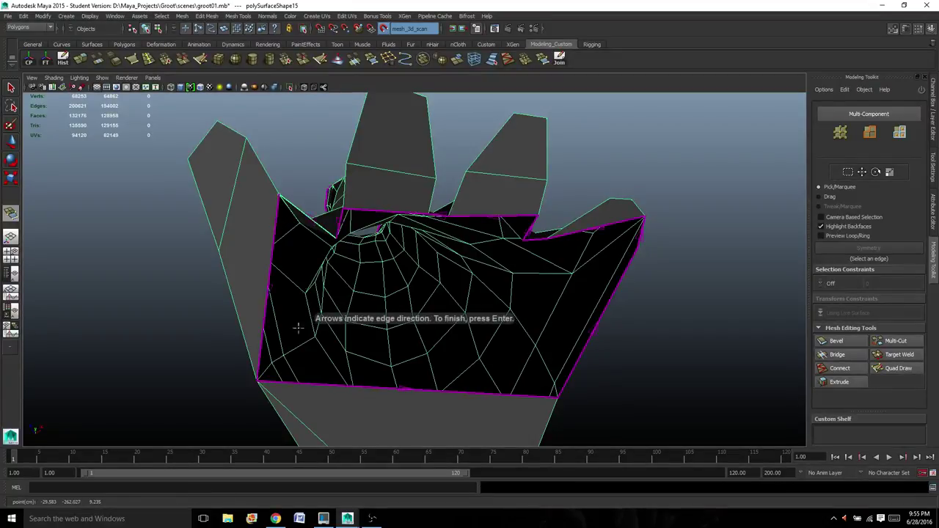
pyautogui.click(281, 382)
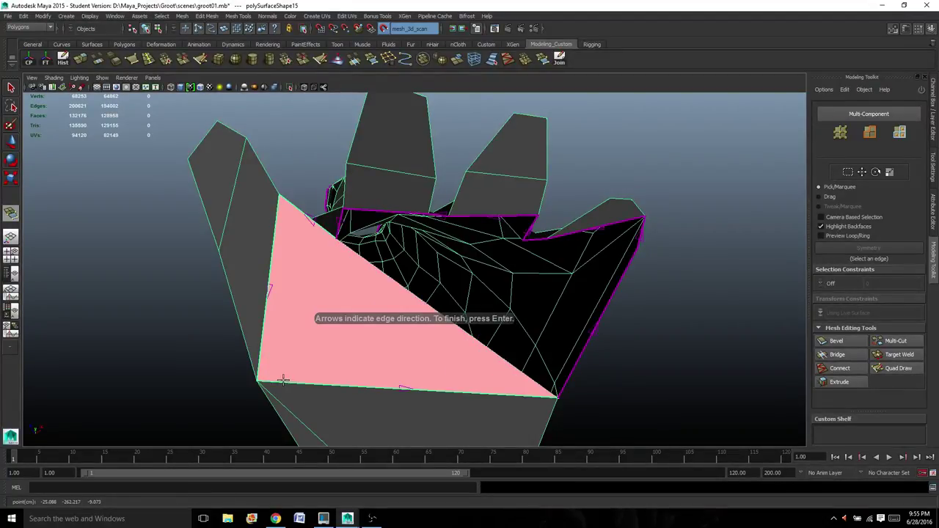
pyautogui.press('Return')
# Try to append a sole polygon from the diagonal front edge of the sole to the short side border edge beside the fourth toe.
pyautogui.keyDown('alt'); pyautogui.moveTo(328, 304); pyautogui.dragTo(396, 332); pyautogui.keyUp('alt')
pyautogui.press('g')
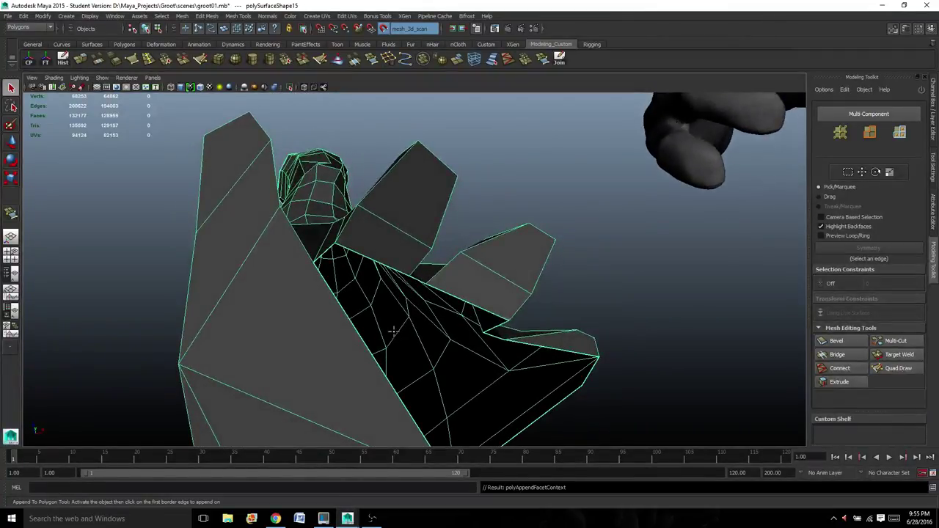
pyautogui.click(327, 283)
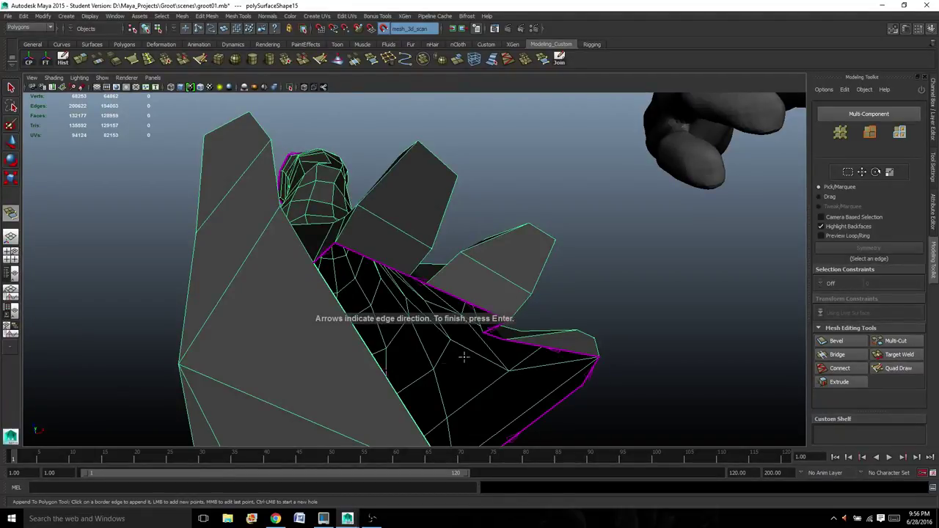
pyautogui.keyDown('alt'); pyautogui.moveTo(515, 373); pyautogui.dragTo(515, 371, button='middle'); pyautogui.keyUp('alt')
pyautogui.keyDown('alt'); pyautogui.moveTo(514, 371); pyautogui.dragTo(562, 276); pyautogui.keyUp('alt')
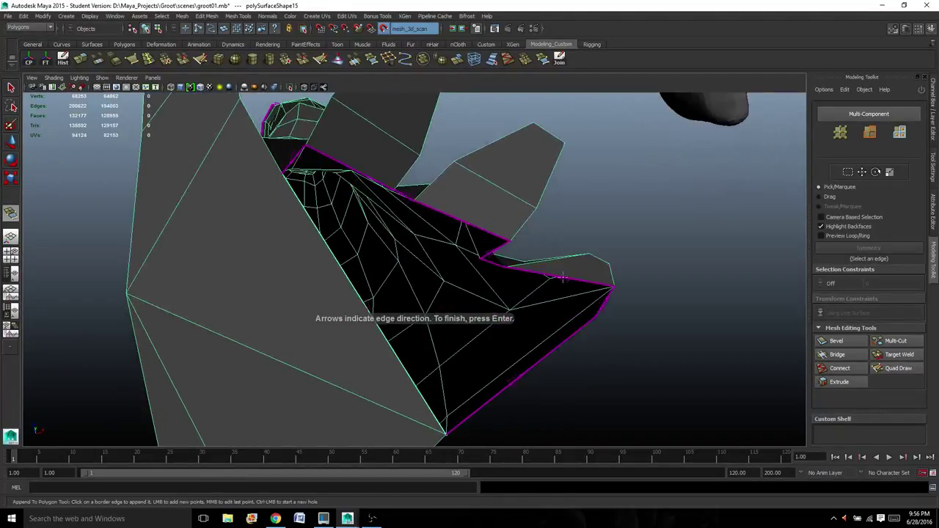
pyautogui.click(601, 308)
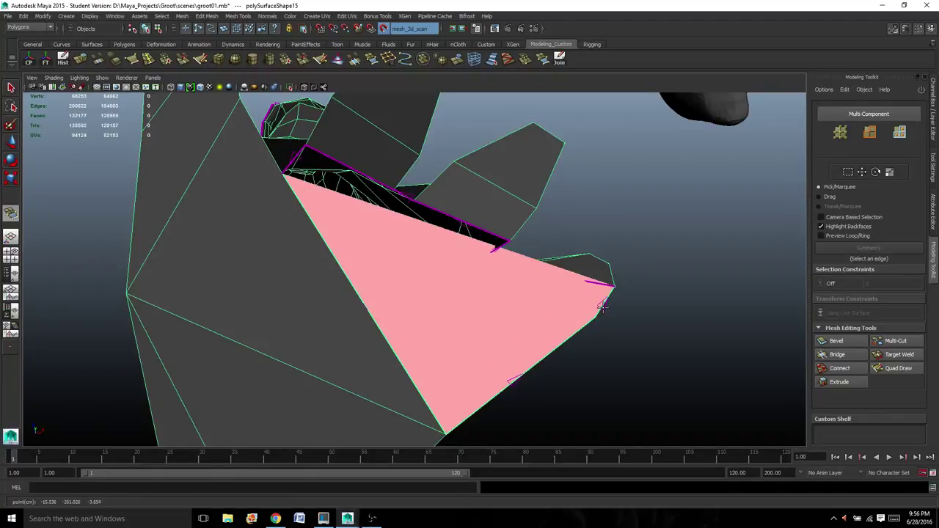
pyautogui.press('Return')
pyautogui.hotkey('ctrl', 'z')
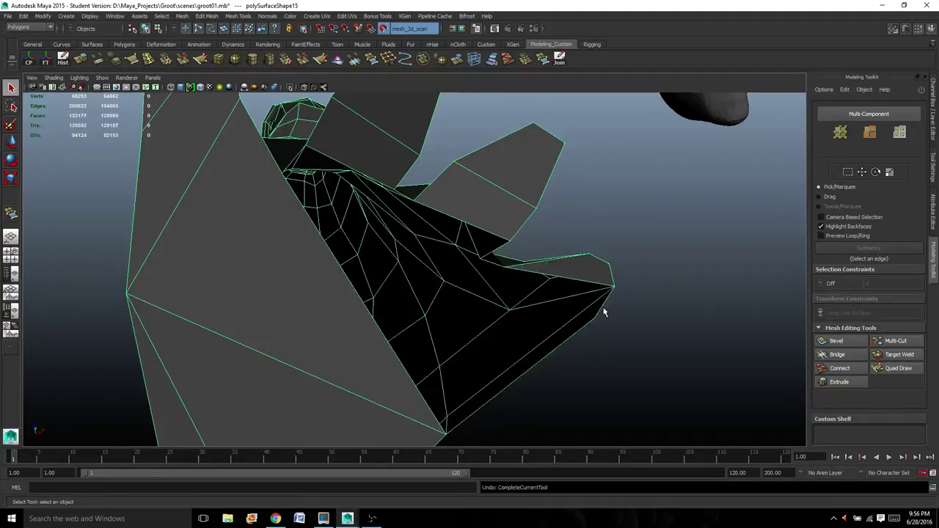
# Extrude the six border edges running along the undersides and gaps of the second, third and fourth toes.
pyautogui.keyDown('alt'); pyautogui.moveTo(367, 266); pyautogui.dragTo(480, 209); pyautogui.keyUp('alt')
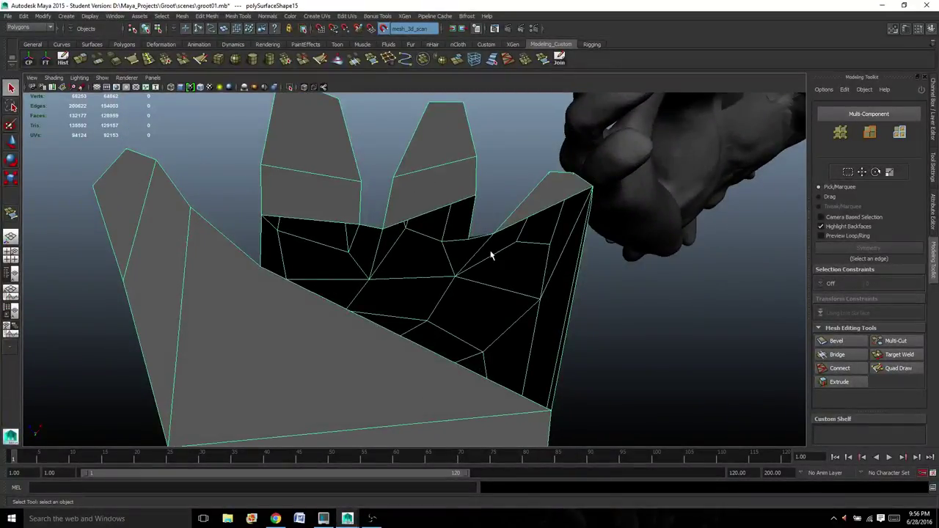
pyautogui.moveTo(336, 209); pyautogui.dragTo(335, 195, button='right')
pyautogui.click(320, 218)
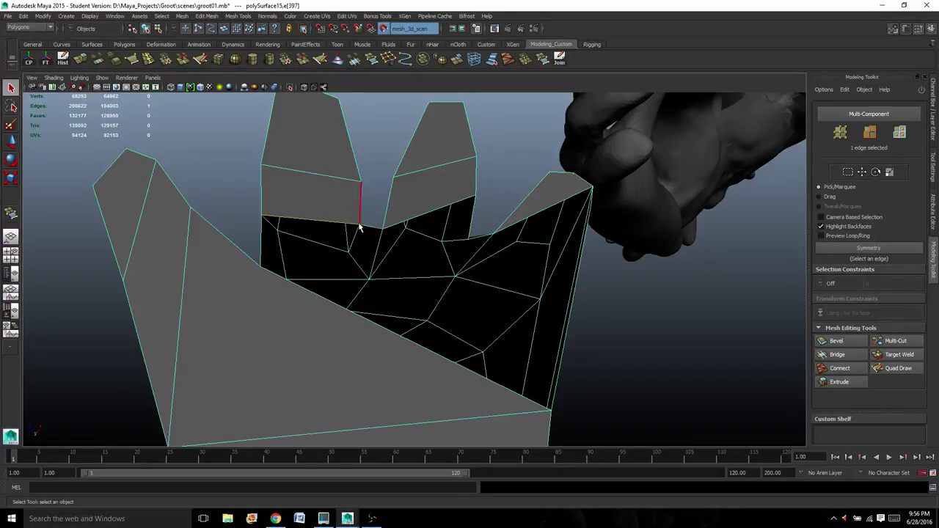
pyautogui.keyDown('shift'); pyautogui.click(370, 229); pyautogui.keyUp('shift')
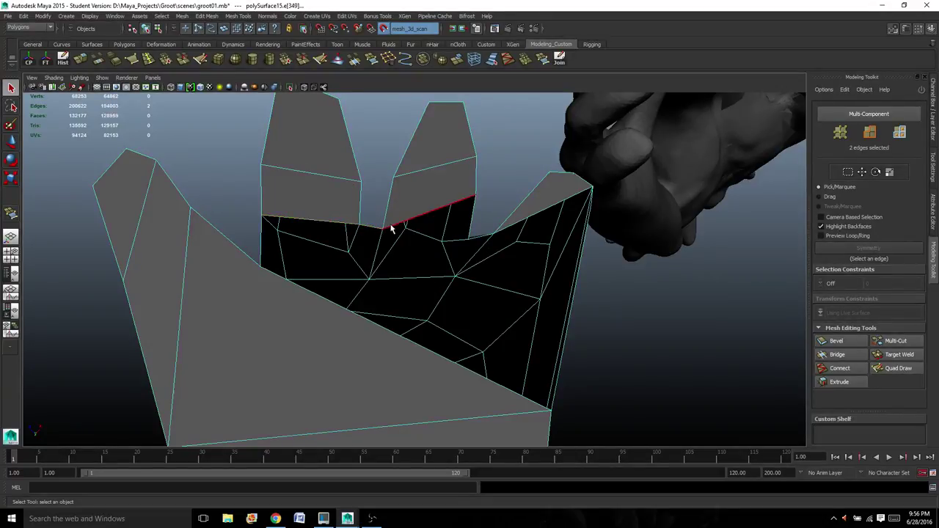
pyautogui.keyDown('shift'); pyautogui.click(511, 230); pyautogui.keyUp('shift')
pyautogui.keyDown('alt'); pyautogui.moveTo(512, 230); pyautogui.dragTo(528, 245); pyautogui.keyUp('alt')
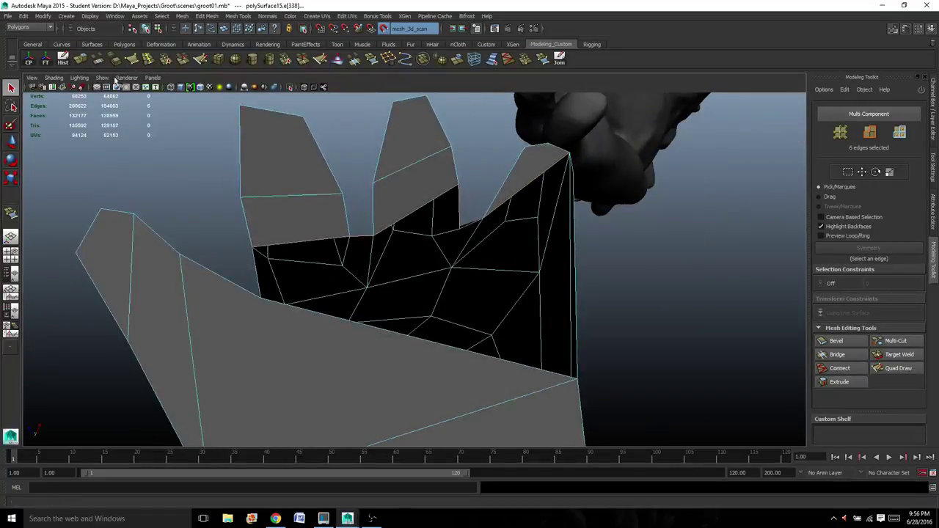
pyautogui.click(81, 58)
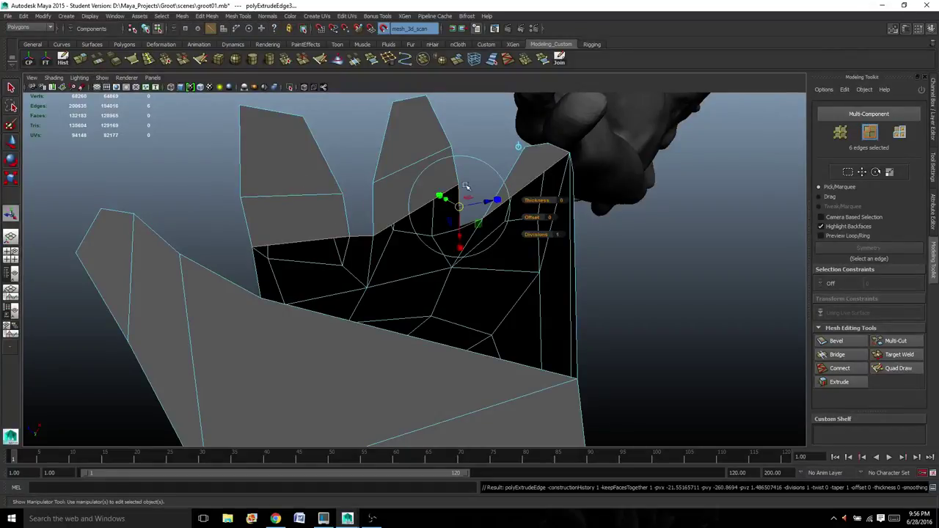
# Pull the extruded toe-base edges back under the foot toward the heel and scale them into a flatter line.
pyautogui.keyDown('alt'); pyautogui.moveTo(465, 187); pyautogui.dragTo(494, 219); pyautogui.keyUp('alt')
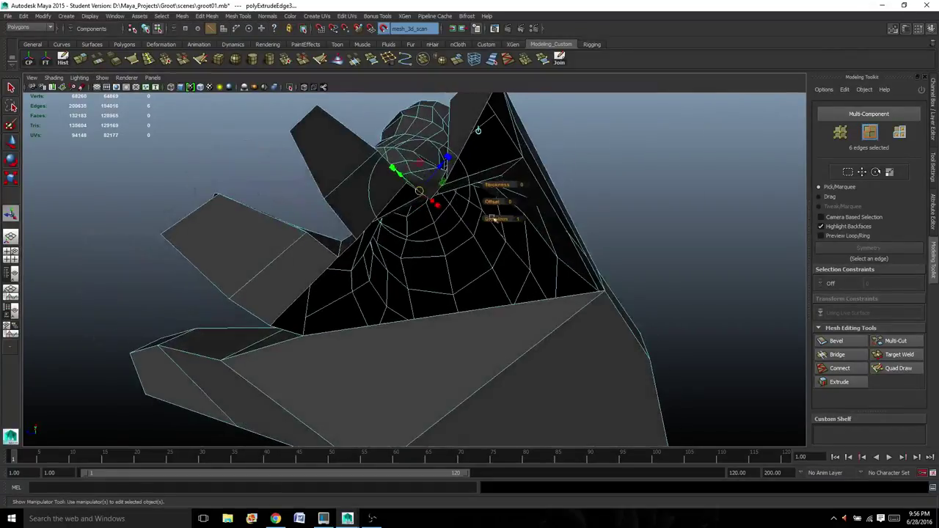
pyautogui.click(478, 131)
pyautogui.moveTo(352, 198); pyautogui.dragTo(512, 222)
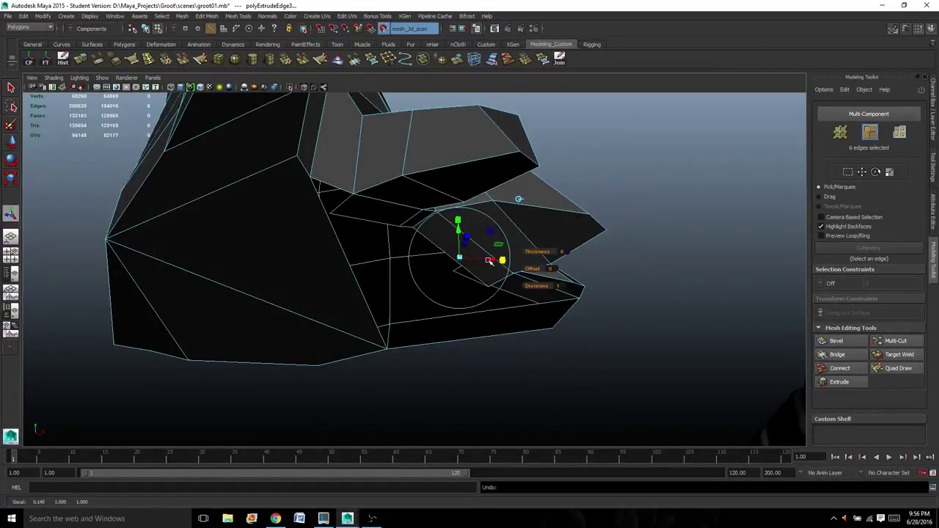
pyautogui.keyDown('alt'); pyautogui.moveTo(478, 261); pyautogui.dragTo(413, 257); pyautogui.keyUp('alt')
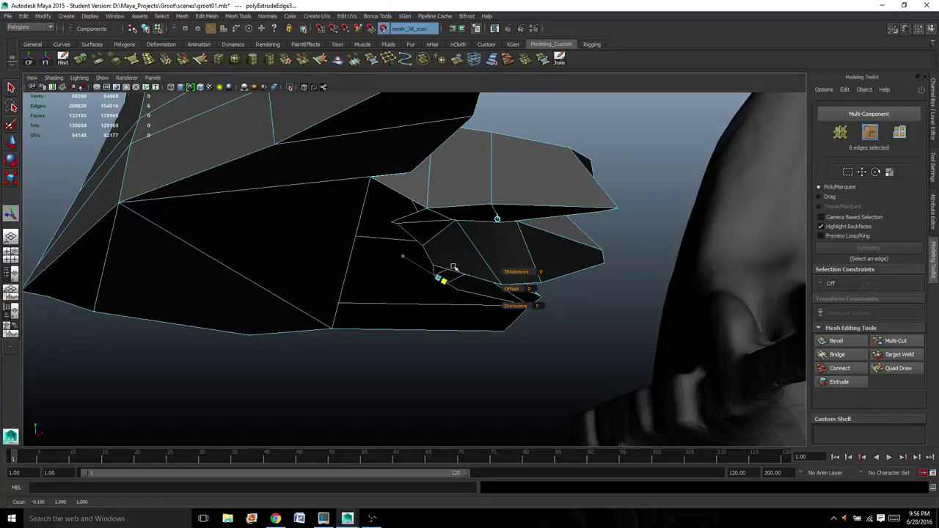
pyautogui.keyDown('alt'); pyautogui.moveTo(468, 265); pyautogui.dragTo(327, 242); pyautogui.keyUp('alt')
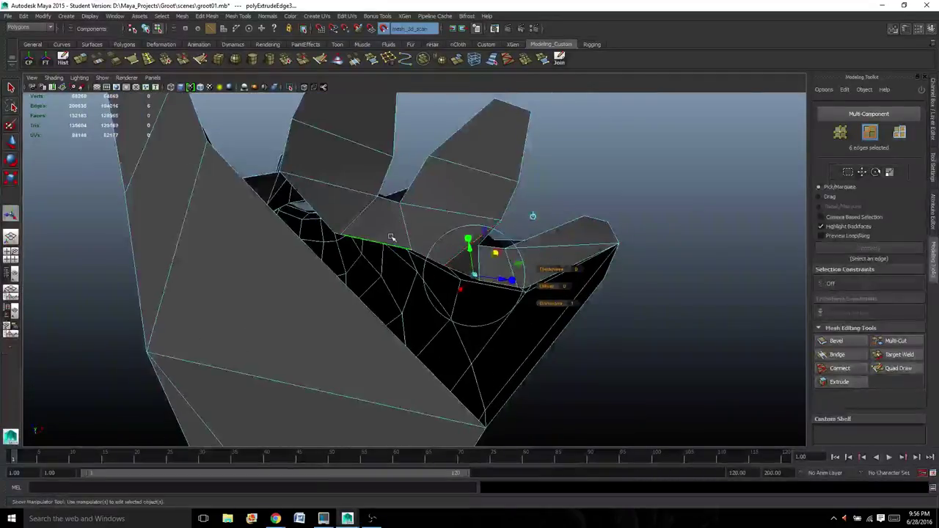
pyautogui.keyDown('alt'); pyautogui.moveTo(401, 232); pyautogui.dragTo(506, 214); pyautogui.keyUp('alt')
pyautogui.keyDown('alt'); pyautogui.moveTo(543, 211); pyautogui.dragTo(514, 207, button='right'); pyautogui.keyUp('alt')
pyautogui.keyDown('alt'); pyautogui.moveTo(514, 207); pyautogui.dragTo(469, 299); pyautogui.keyUp('alt')
pyautogui.click(514, 203)
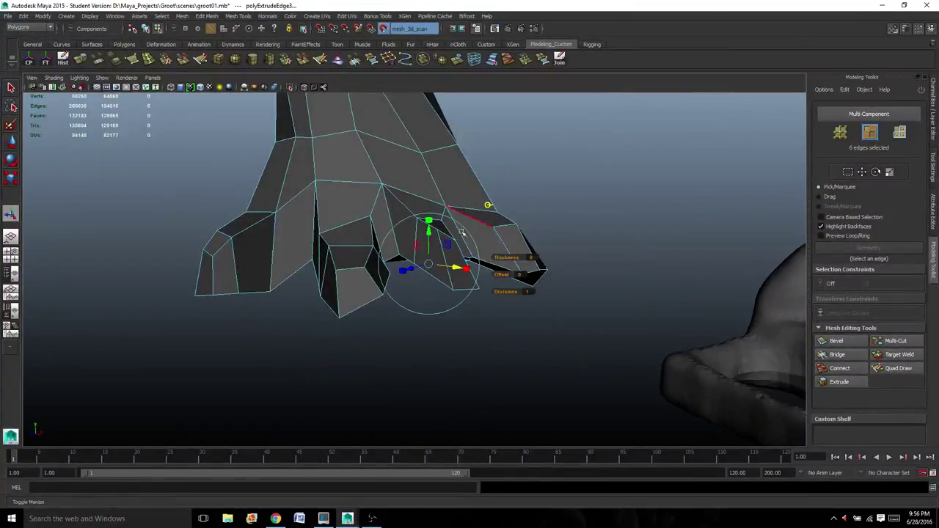
pyautogui.keyDown('alt'); pyautogui.moveTo(429, 232); pyautogui.dragTo(442, 184); pyautogui.keyUp('alt')
pyautogui.keyDown('alt'); pyautogui.moveTo(442, 184); pyautogui.dragTo(440, 210, button='right'); pyautogui.keyUp('alt')
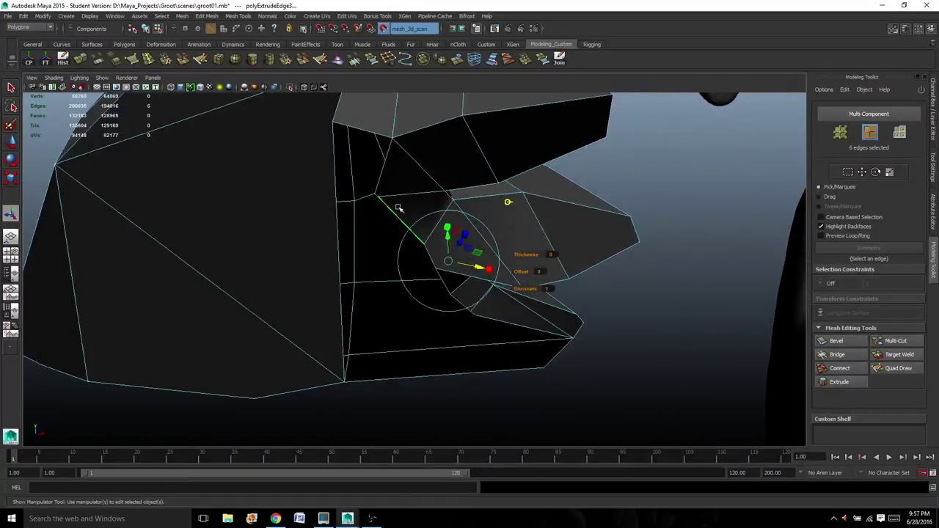
# Turn off the live scan surface and move the two crowded vertices of the extruded strip under the second toe closer to the toes.
pyautogui.keyDown('alt'); pyautogui.moveTo(397, 208); pyautogui.dragTo(377, 210); pyautogui.keyUp('alt')
pyautogui.scroll(2, 375, 234)
pyautogui.moveTo(356, 237); pyautogui.dragTo(343, 234, button='right')
pyautogui.click(345, 249)
pyautogui.press('w')
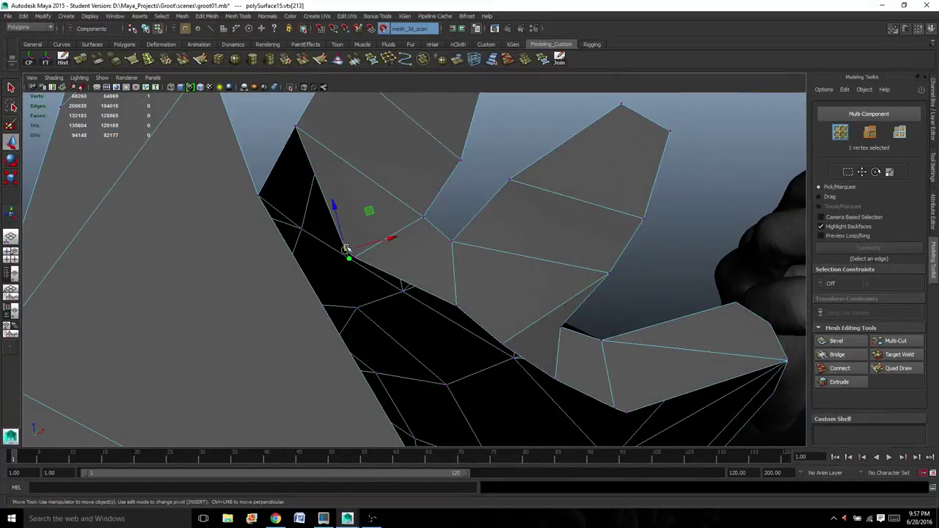
pyautogui.moveTo(345, 250); pyautogui.dragTo(352, 217)
pyautogui.hotkey('ctrl', 'z')
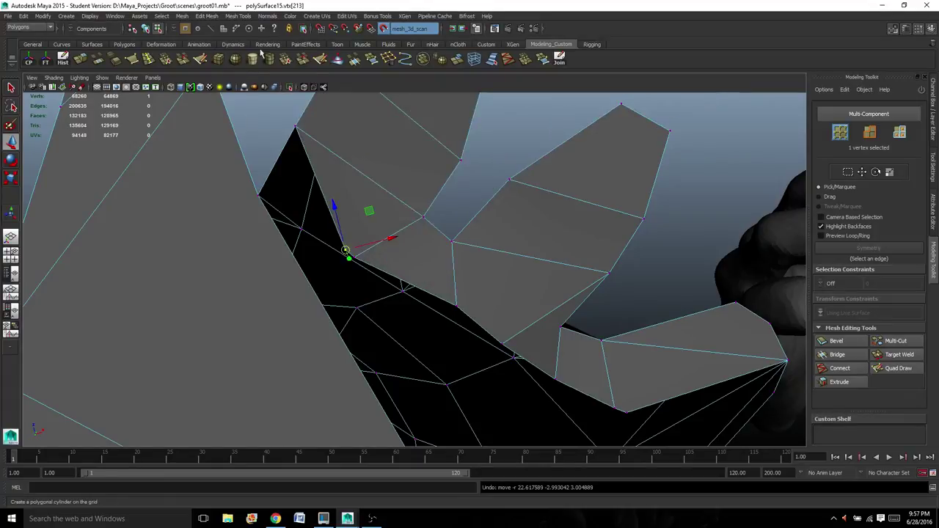
pyautogui.click(389, 33)
pyautogui.moveTo(346, 251); pyautogui.dragTo(370, 235)
pyautogui.click(355, 256)
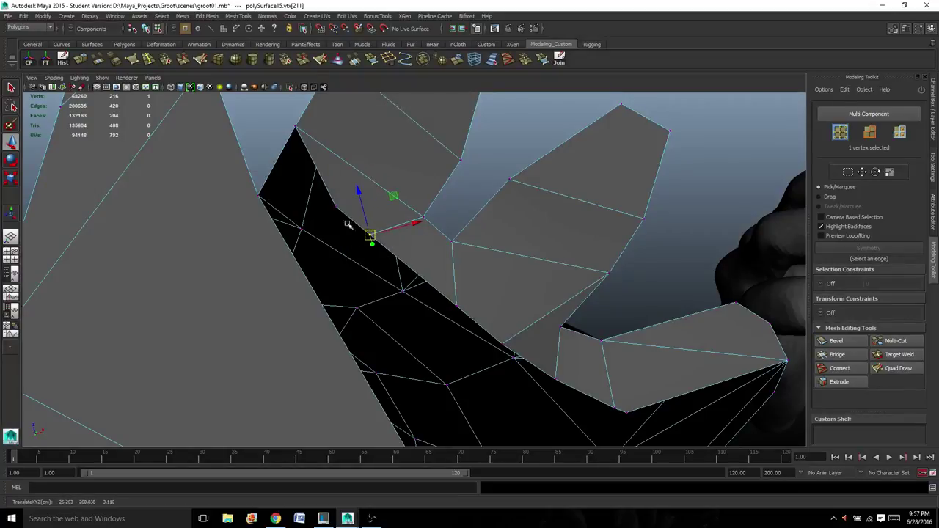
# Move the extruded strip's end vertex nearer to the base edge of the second toe.
pyautogui.click(340, 207)
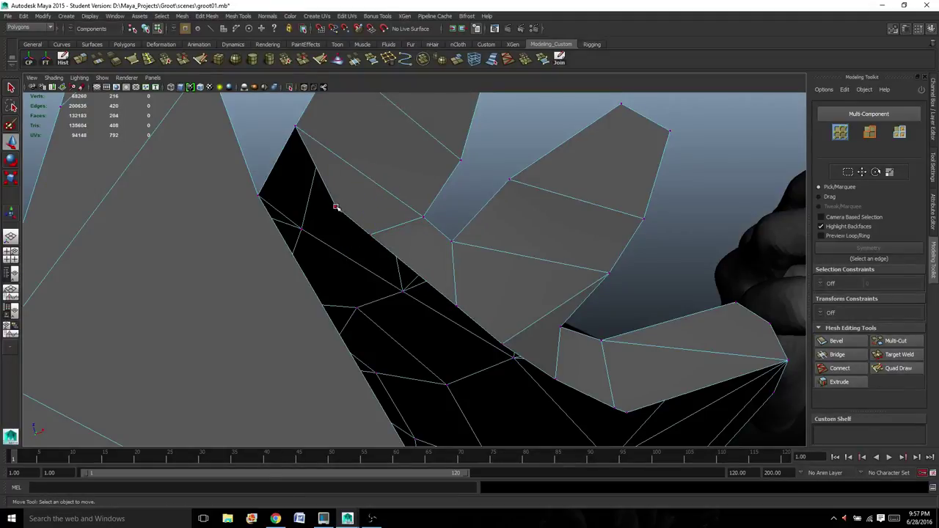
pyautogui.click(336, 207)
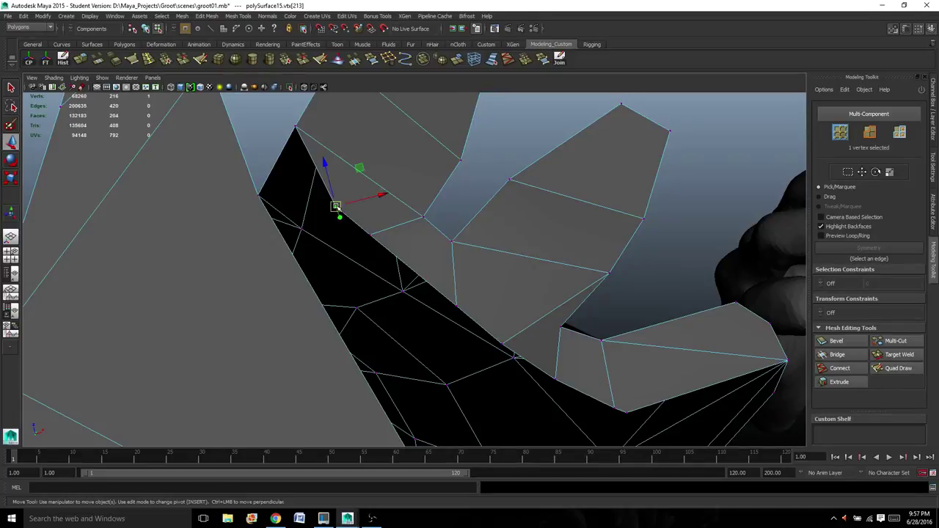
pyautogui.moveTo(336, 206); pyautogui.dragTo(351, 186)
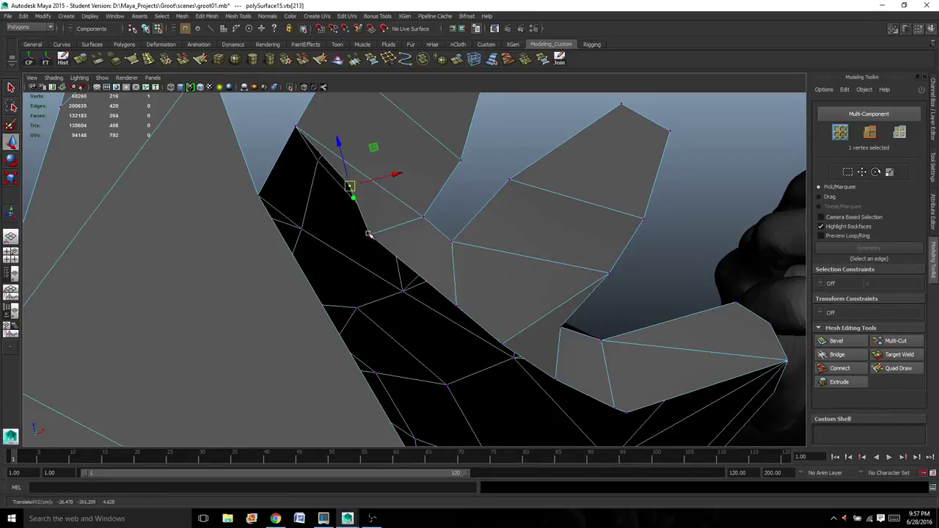
# Append a four-sided polygon joining the strip's end edge under the second toe to the border edge between the first two toes.
pyautogui.keyDown('alt'); pyautogui.moveTo(370, 235); pyautogui.dragTo(380, 284); pyautogui.keyUp('alt')
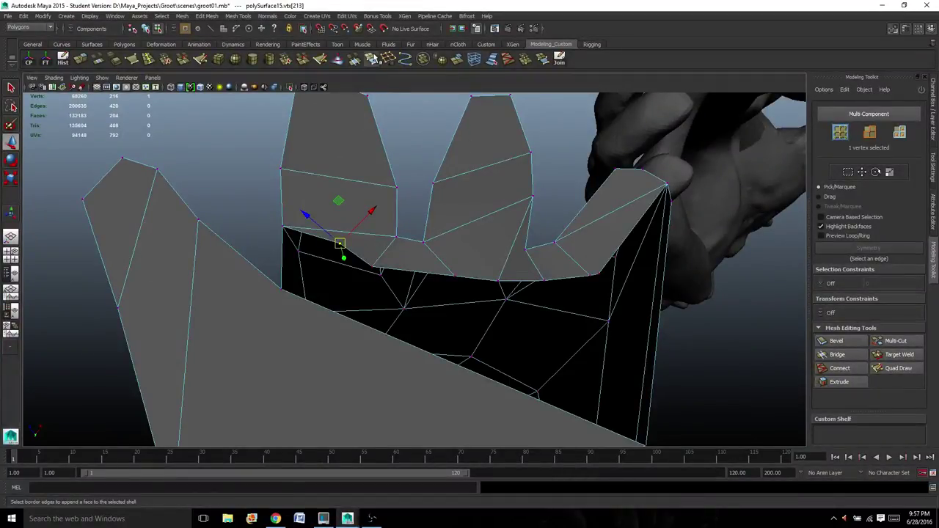
pyautogui.click(372, 59)
pyautogui.click(350, 253)
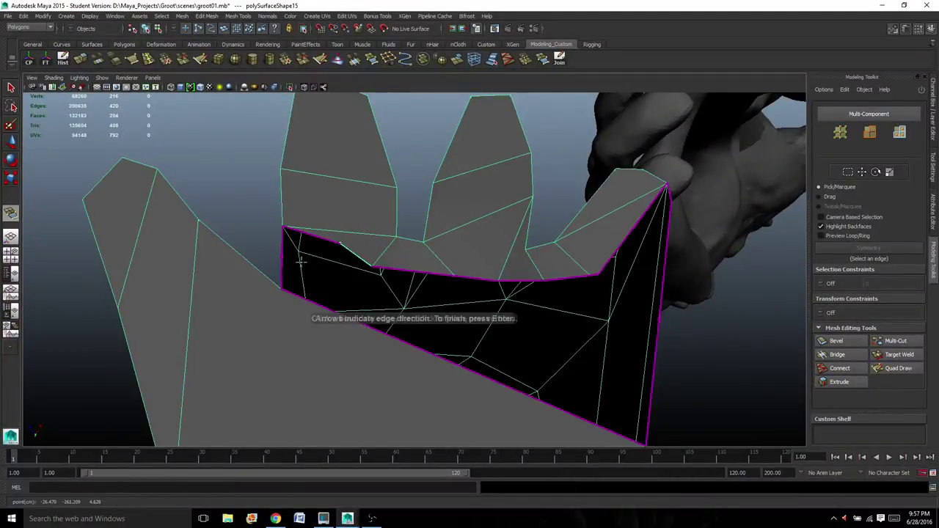
pyautogui.click(282, 264)
pyautogui.press('Return')
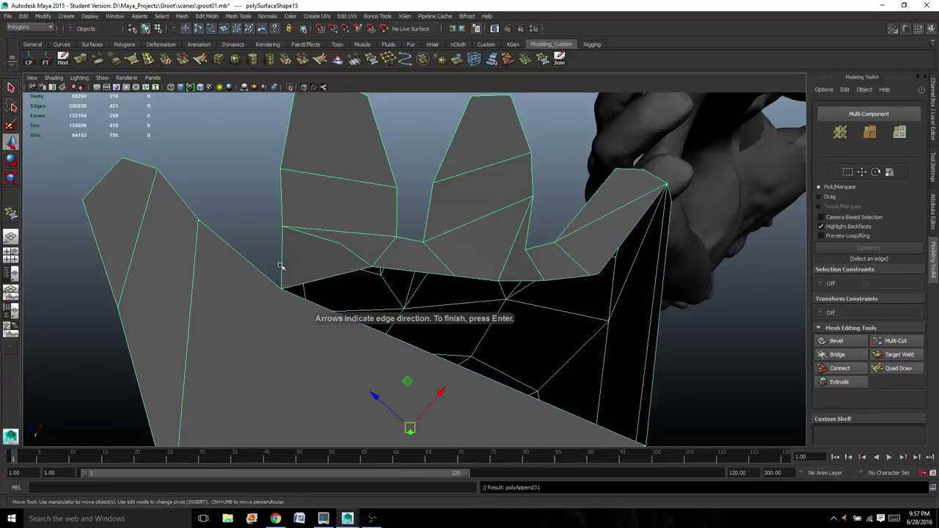
# Move the two vertices at the strip's other end inward under the fourth toe, and return to object selection.
pyautogui.keyDown('alt'); pyautogui.moveTo(418, 273); pyautogui.dragTo(452, 278); pyautogui.keyUp('alt')
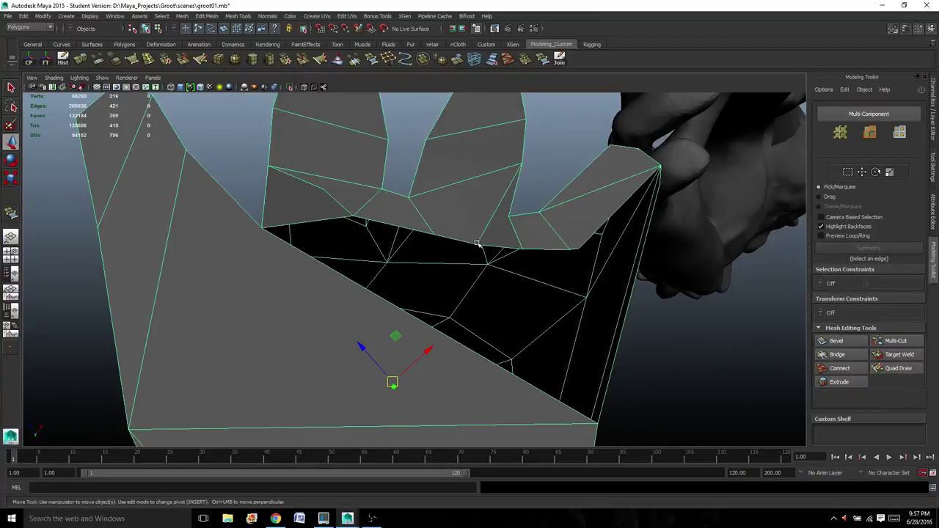
pyautogui.keyDown('alt'); pyautogui.moveTo(590, 251); pyautogui.dragTo(570, 274); pyautogui.keyUp('alt')
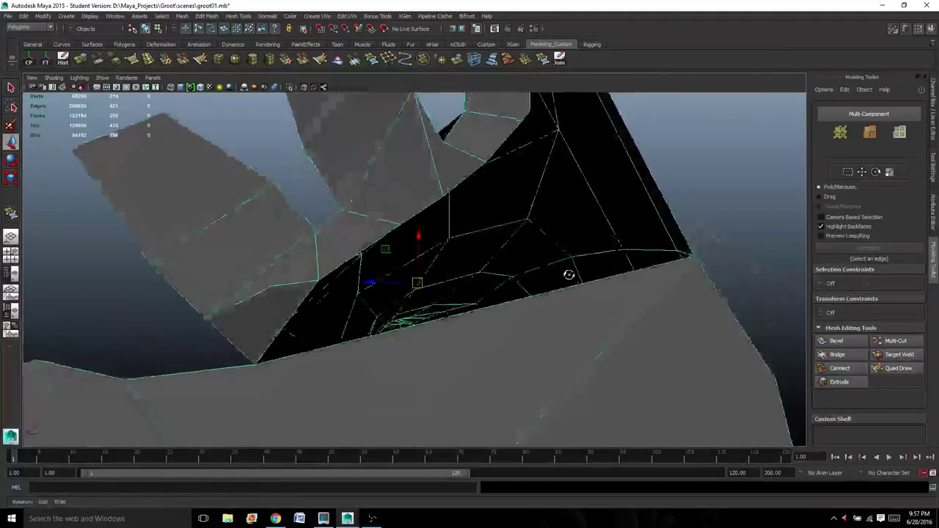
pyautogui.keyDown('alt'); pyautogui.moveTo(550, 257); pyautogui.dragTo(533, 363, button='middle'); pyautogui.keyUp('alt')
pyautogui.keyDown('alt'); pyautogui.moveTo(505, 288); pyautogui.dragTo(488, 347); pyautogui.keyUp('alt')
pyautogui.moveTo(485, 316); pyautogui.dragTo(452, 304, button='right')
pyautogui.click(485, 321)
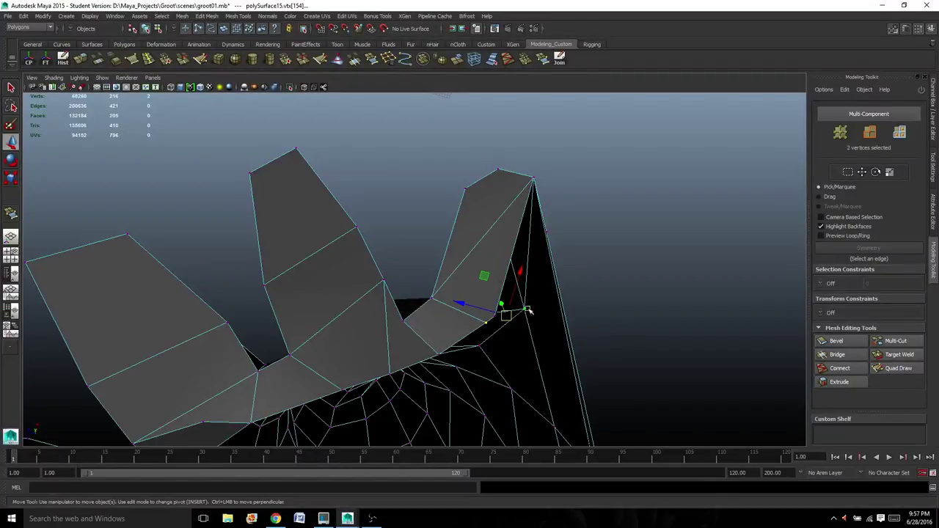
pyautogui.keyDown('shift'); pyautogui.moveTo(503, 312); pyautogui.dragTo(469, 292); pyautogui.keyUp('shift')
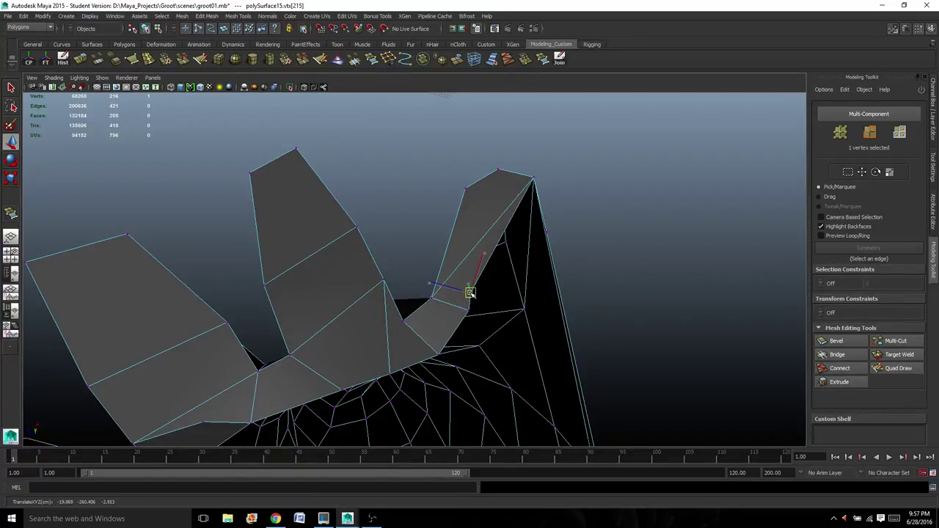
pyautogui.moveTo(447, 298); pyautogui.dragTo(474, 283, button='right')
pyautogui.click(447, 309)
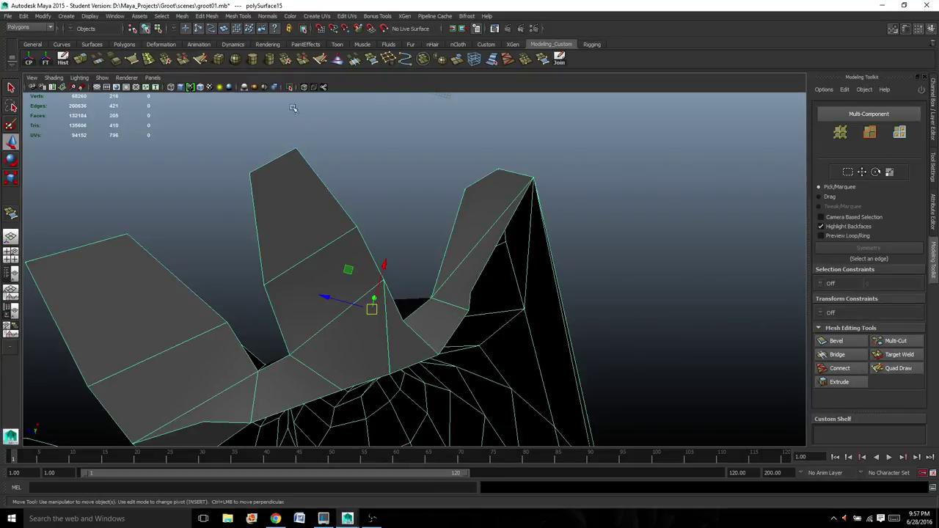
# Try to append a polygon from the strip's end edge under the fourth toe to the long side border edge.
pyautogui.click(11, 213)
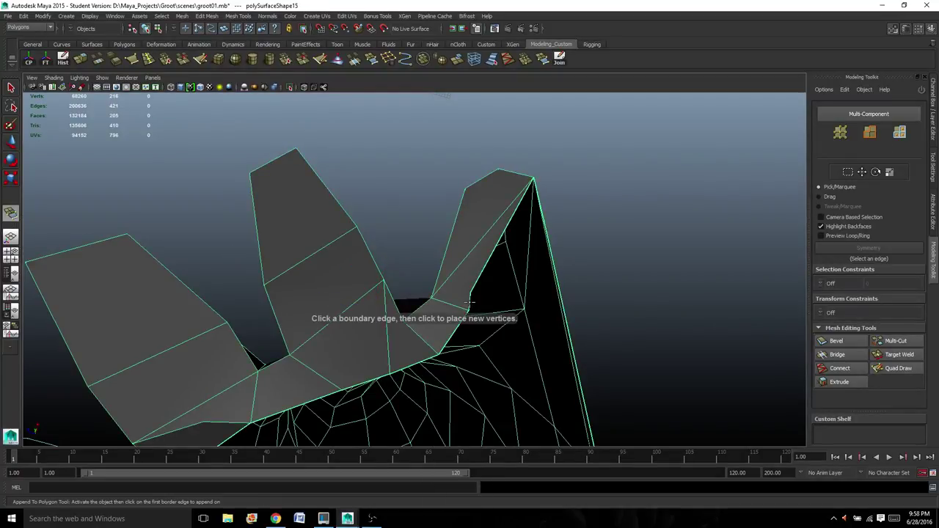
pyautogui.click(554, 301)
pyautogui.click(562, 308)
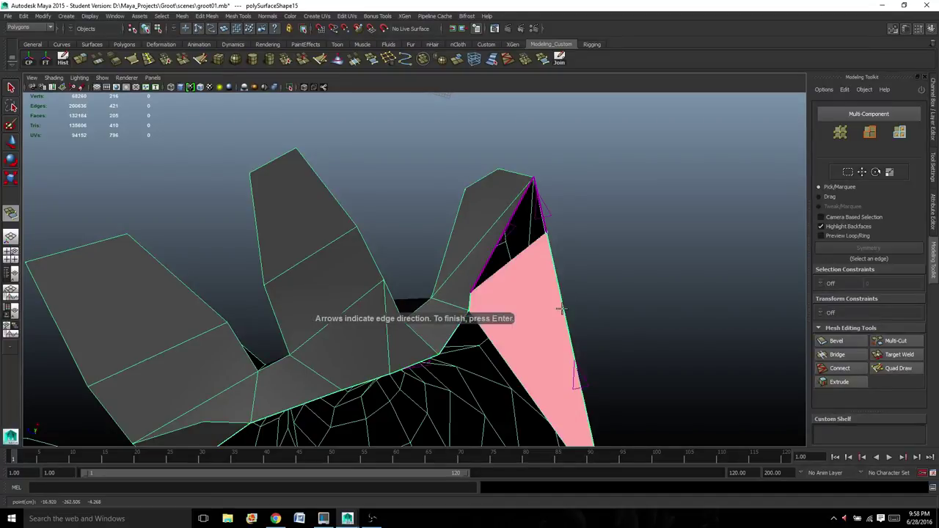
pyautogui.press('Return')
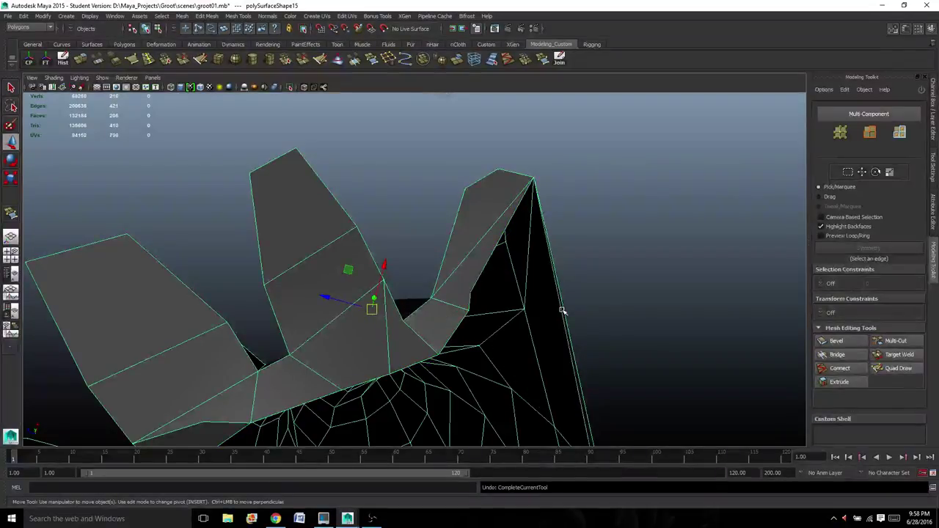
# Append a four-sided polygon from the strip's short end edge under the fourth toe to the short side border edge beside that toe.
pyautogui.press('g')
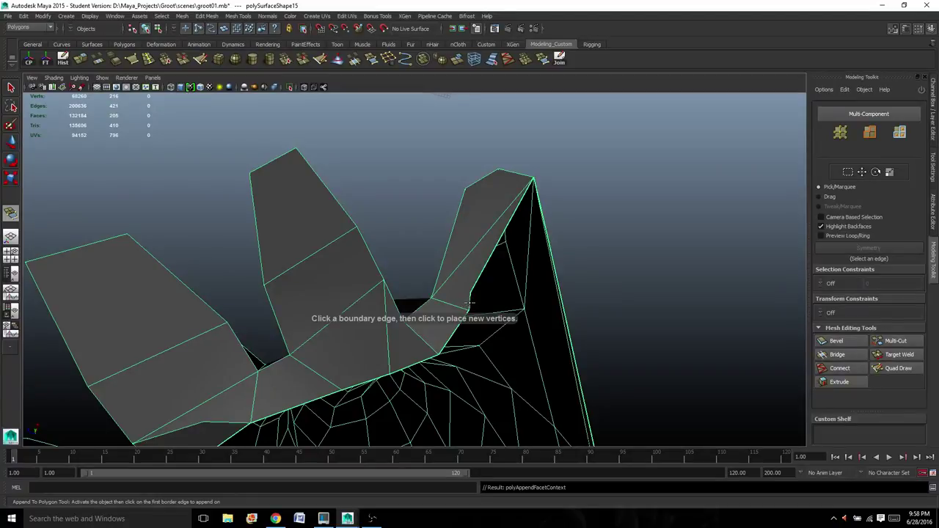
pyautogui.click(469, 302)
pyautogui.click(543, 220)
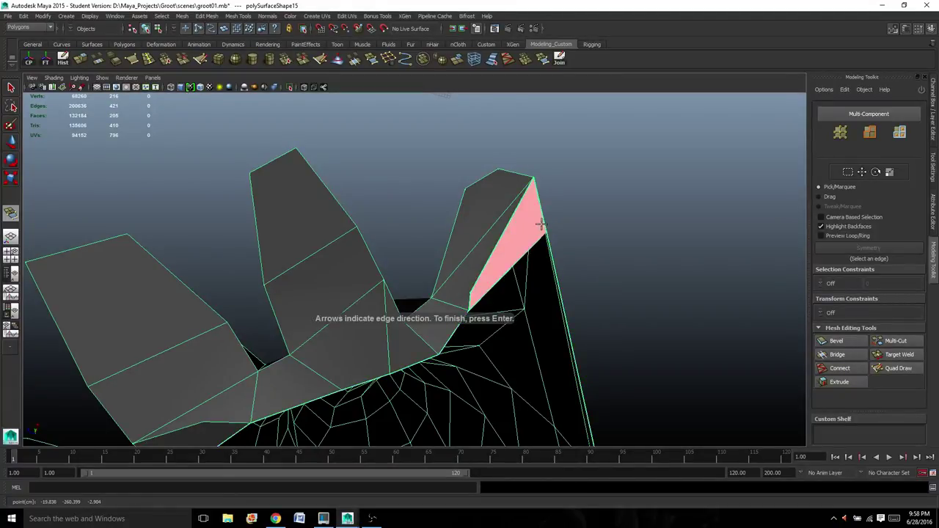
pyautogui.press('Return')
# Adjust the two vertices at the strip's end under the fourth toe, and move the side border vertex farther back from the toe tip.
pyautogui.keyDown('alt'); pyautogui.moveTo(541, 224); pyautogui.dragTo(635, 236); pyautogui.keyUp('alt')
pyautogui.keyDown('alt'); pyautogui.moveTo(451, 368); pyautogui.dragTo(465, 260, button='middle'); pyautogui.keyUp('alt')
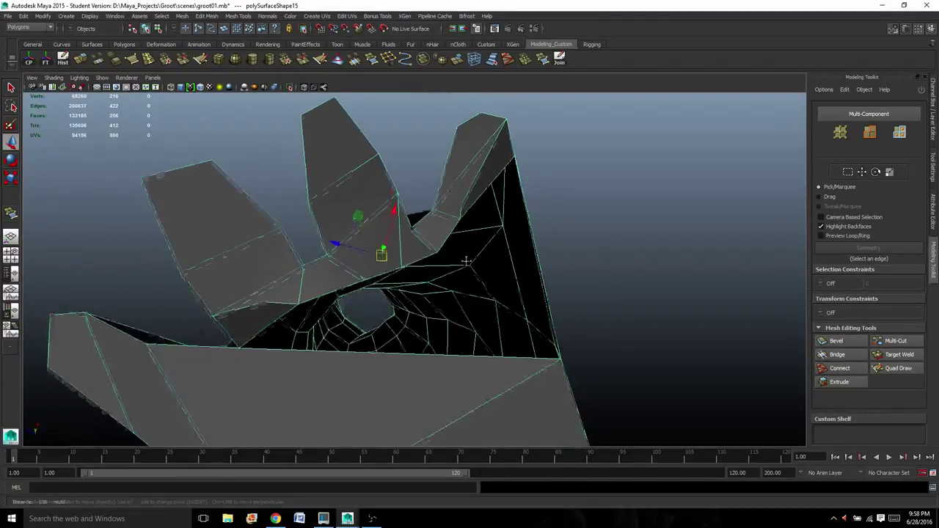
pyautogui.keyDown('alt'); pyautogui.moveTo(465, 260); pyautogui.dragTo(465, 281); pyautogui.keyUp('alt')
pyautogui.scroll(2, 473, 256)
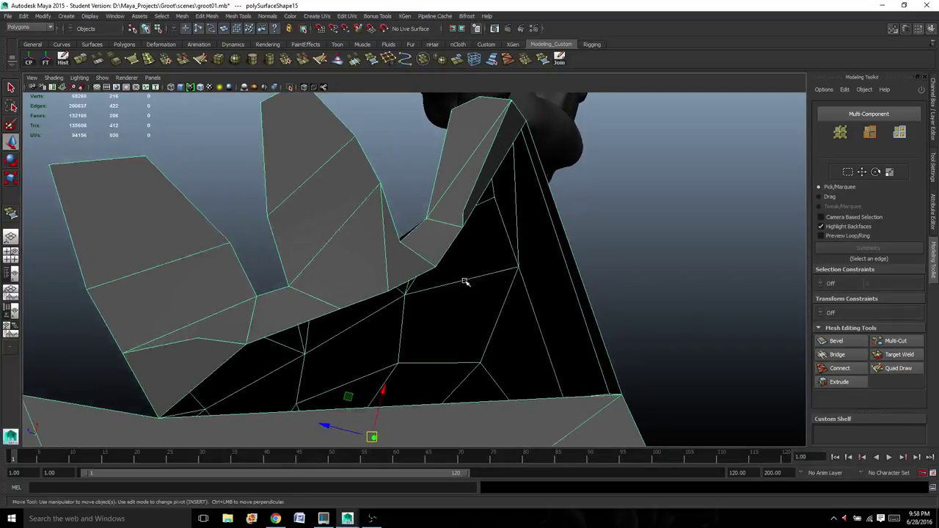
pyautogui.rightClick(456, 222)
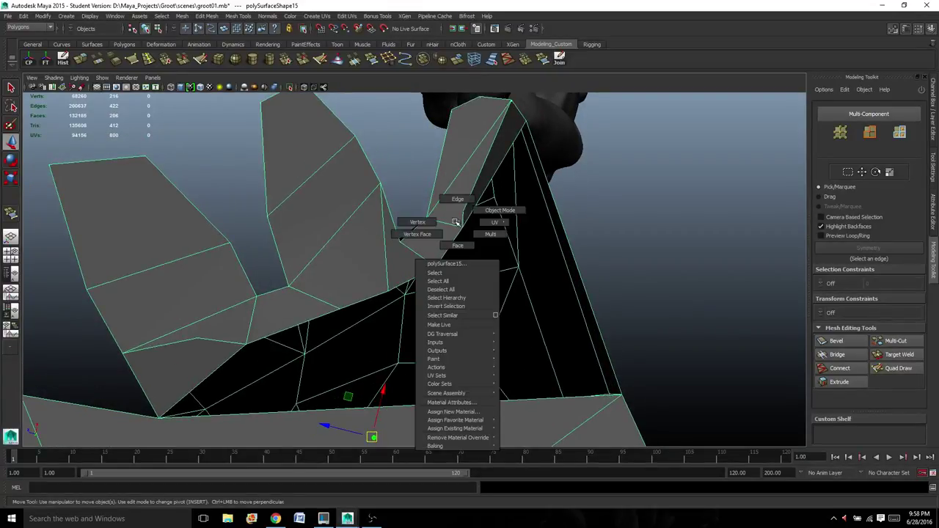
pyautogui.click(444, 222)
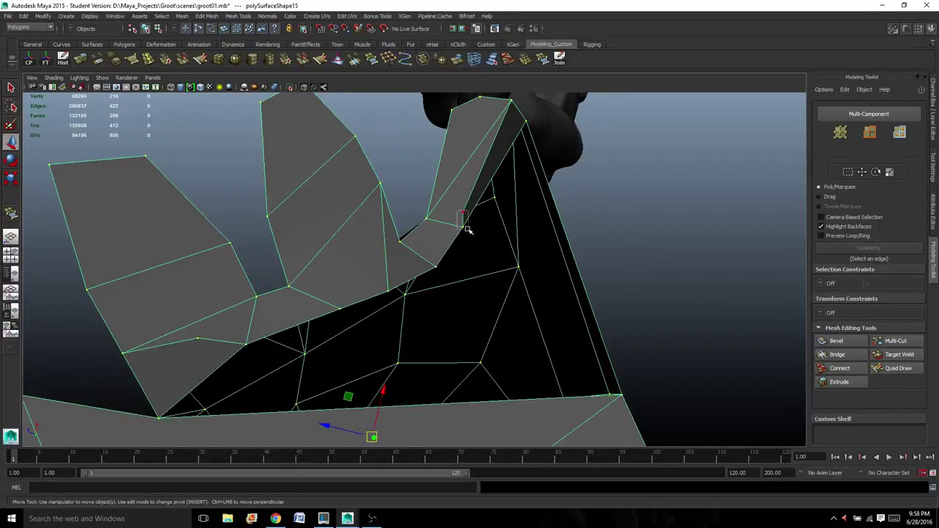
pyautogui.moveTo(467, 228)
pyautogui.mouseDown()
pyautogui.moveTo(487, 234)
pyautogui.moveTo(474, 235)
pyautogui.mouseUp()
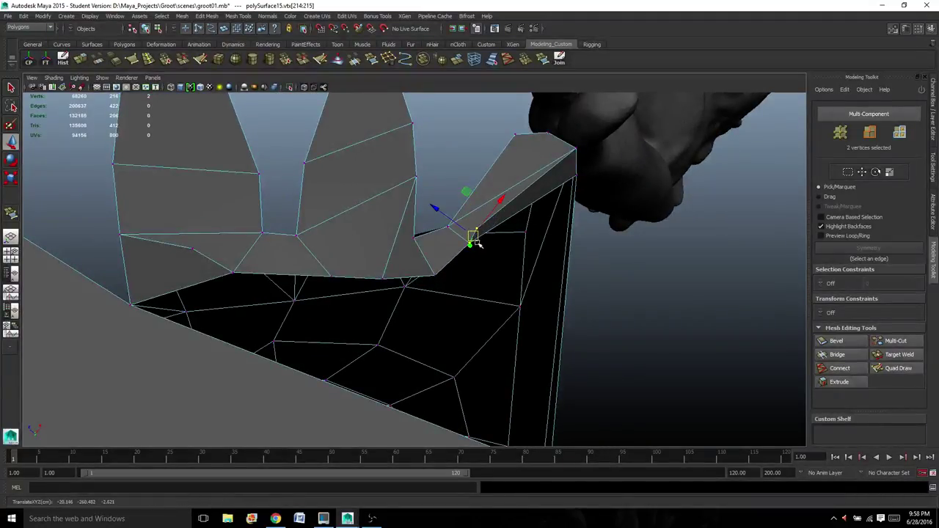
pyautogui.click(575, 178)
pyautogui.moveTo(575, 178); pyautogui.dragTo(578, 240)
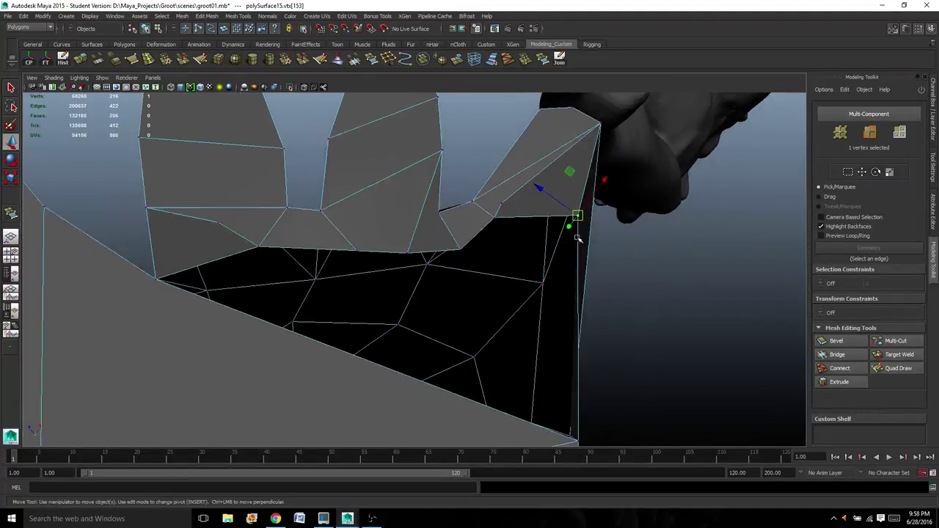
# Append a four-sided polygon from the sole border edge between the third and fourth toes to the long outer side border edge.
pyautogui.click(12, 216)
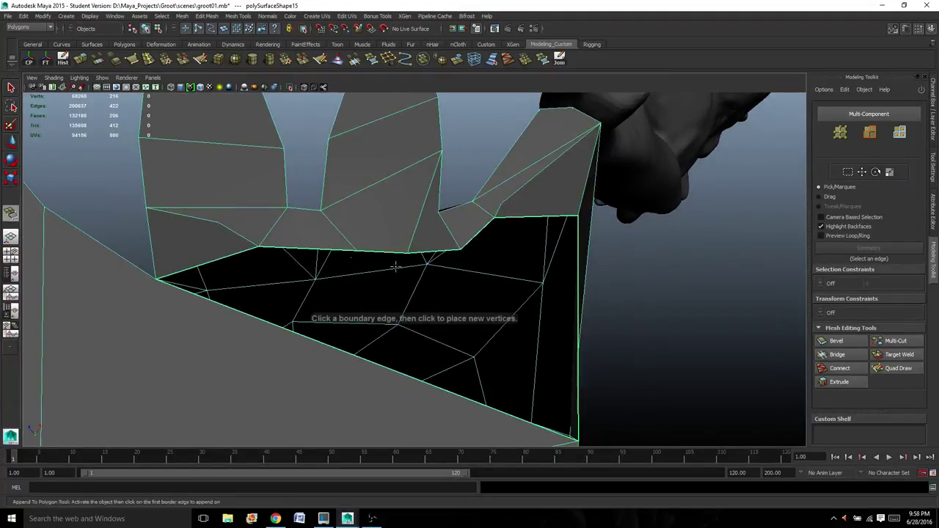
pyautogui.click(479, 229)
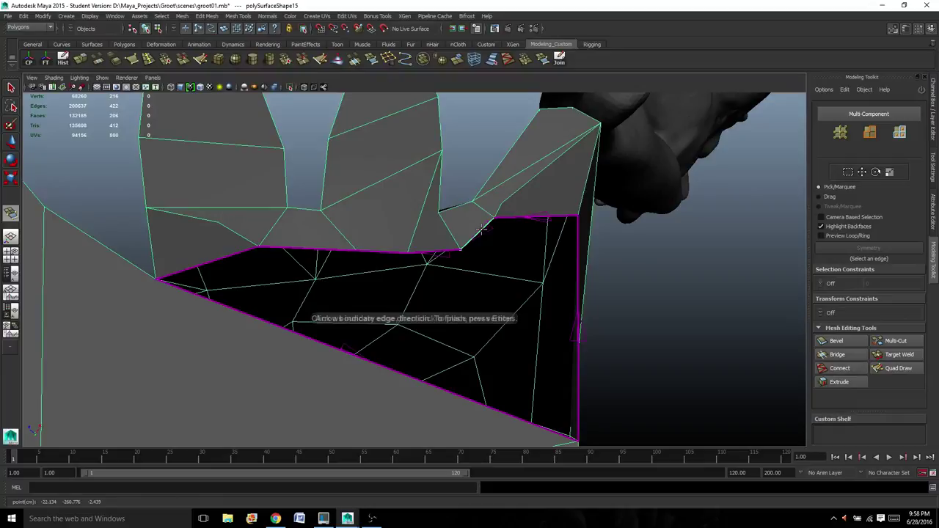
pyautogui.click(578, 276)
pyautogui.press('Return')
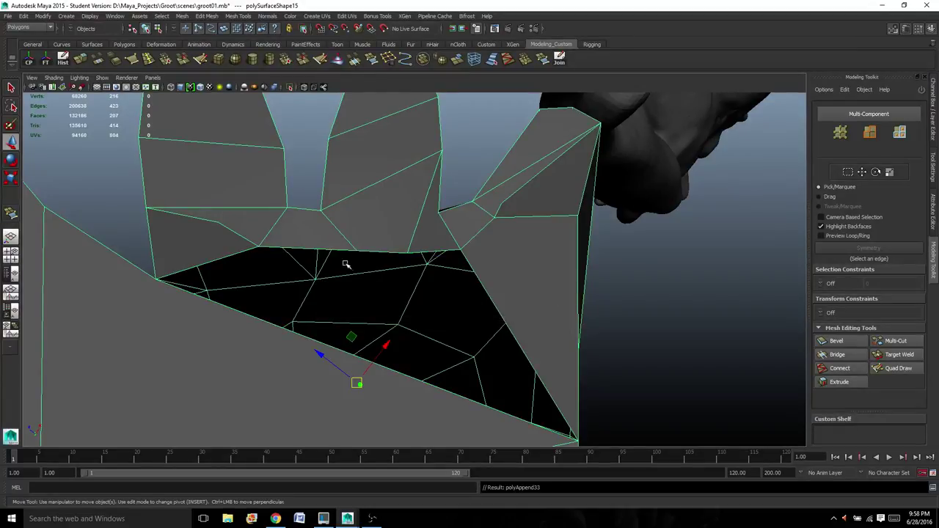
# Move the two border vertices under the third toe closer to the toe's base.
pyautogui.keyDown('alt'); pyautogui.moveTo(346, 262); pyautogui.dragTo(356, 221); pyautogui.keyUp('alt')
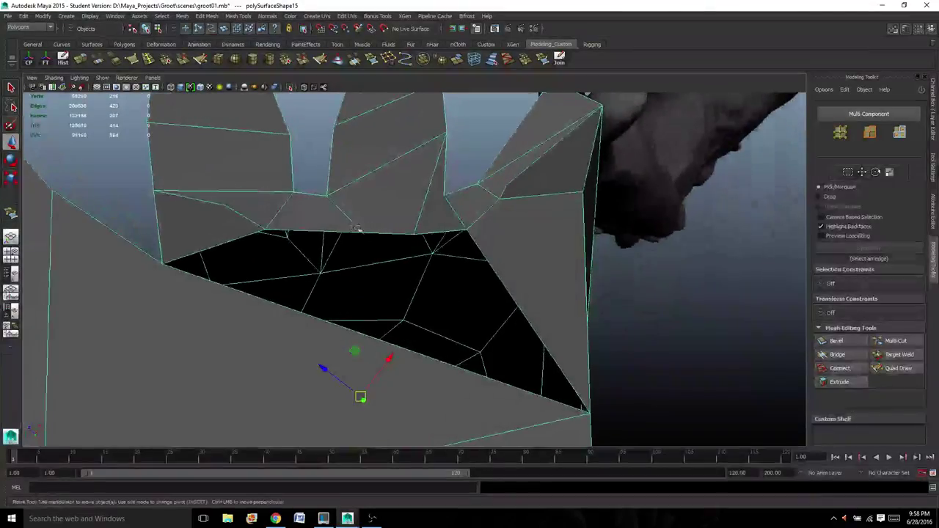
pyautogui.moveTo(358, 222); pyautogui.dragTo(337, 223, button='right')
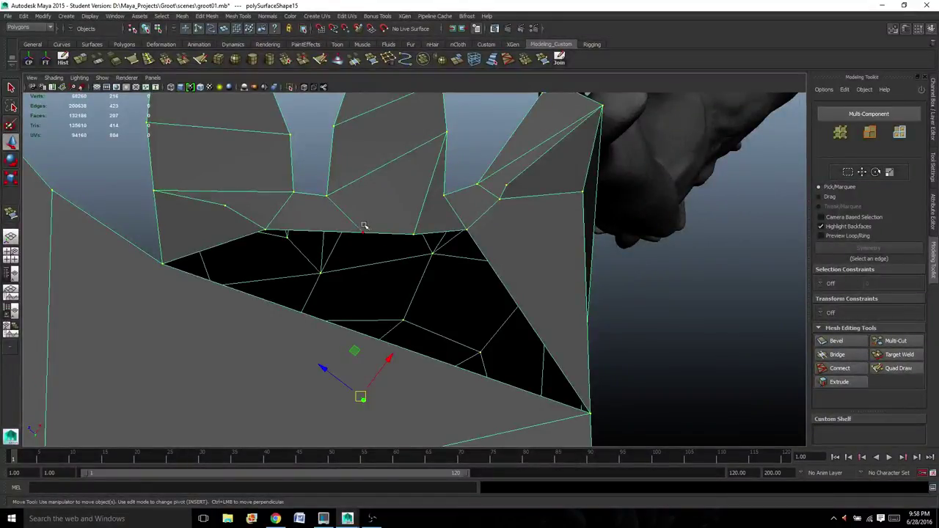
pyautogui.click(363, 231)
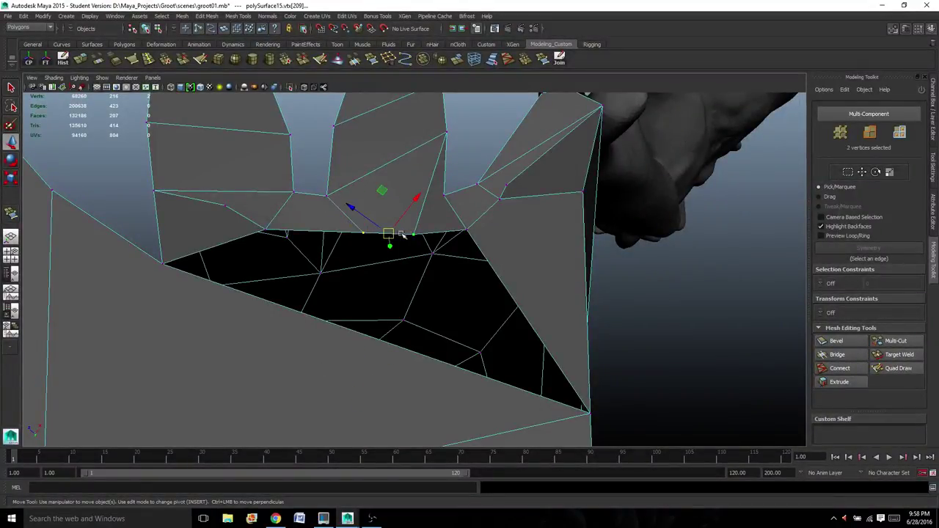
pyautogui.moveTo(389, 233); pyautogui.dragTo(386, 208)
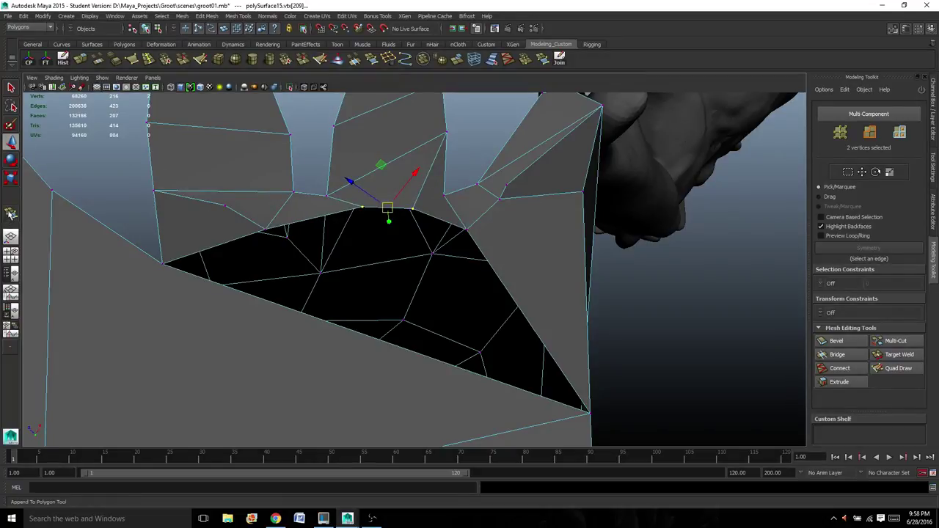
# Append a four-sided polygon from the border edge under the third toe to the long diagonal edge of the outer sole polygon.
pyautogui.click(11, 215)
pyautogui.click(394, 209)
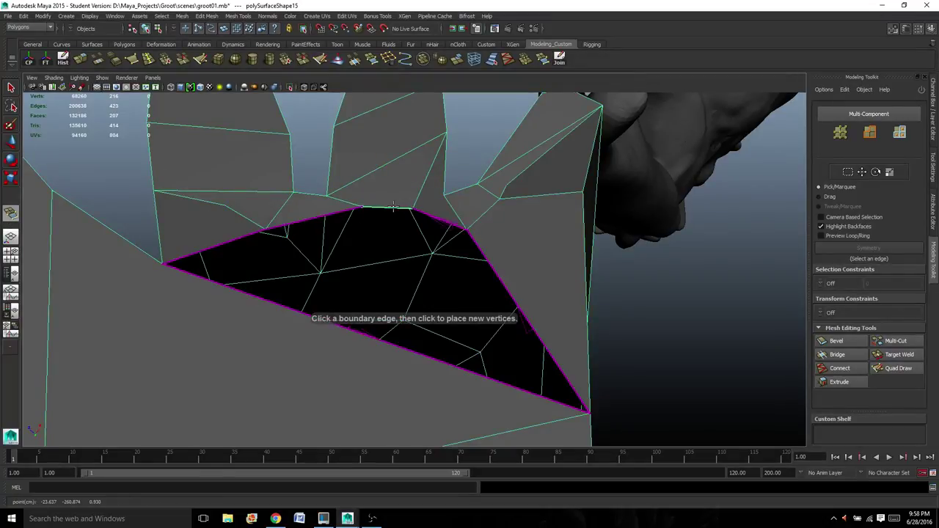
pyautogui.click(498, 273)
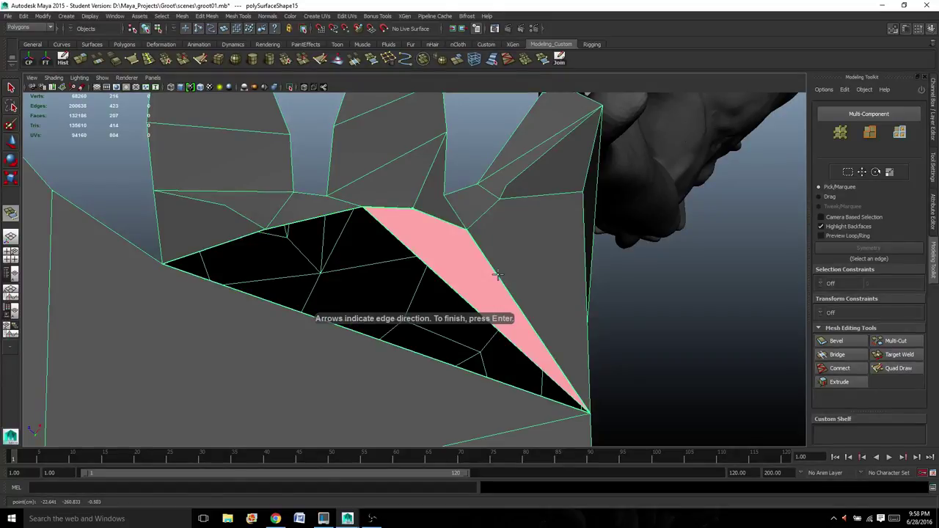
pyautogui.press('Return')
# Move the sole border vertex under the second toe outward toward the toe, widening the remaining hole.
pyautogui.keyDown('alt'); pyautogui.moveTo(454, 250); pyautogui.dragTo(491, 254); pyautogui.keyUp('alt')
pyautogui.keyDown('alt'); pyautogui.moveTo(491, 254); pyautogui.dragTo(525, 219, button='middle'); pyautogui.keyUp('alt')
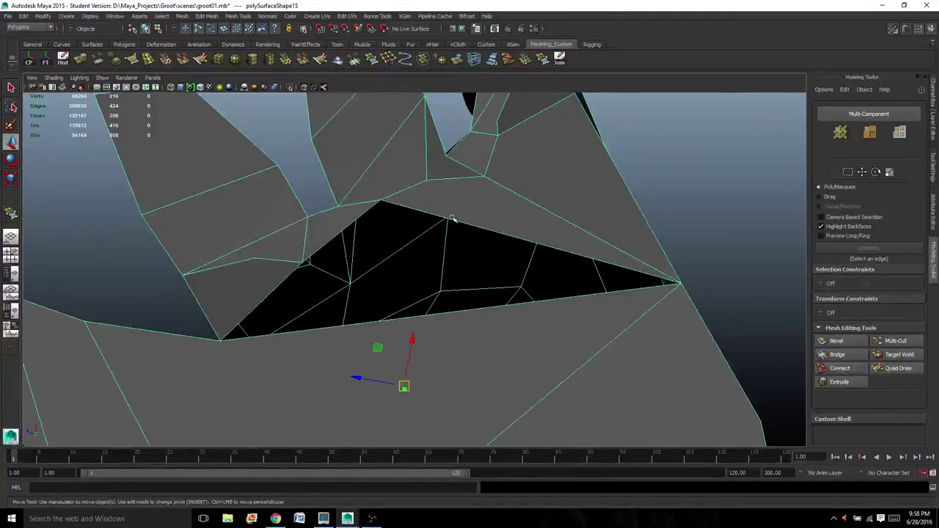
pyautogui.moveTo(279, 257); pyautogui.dragTo(279, 248, button='right')
pyautogui.click(305, 260)
pyautogui.moveTo(305, 261); pyautogui.dragTo(274, 272)
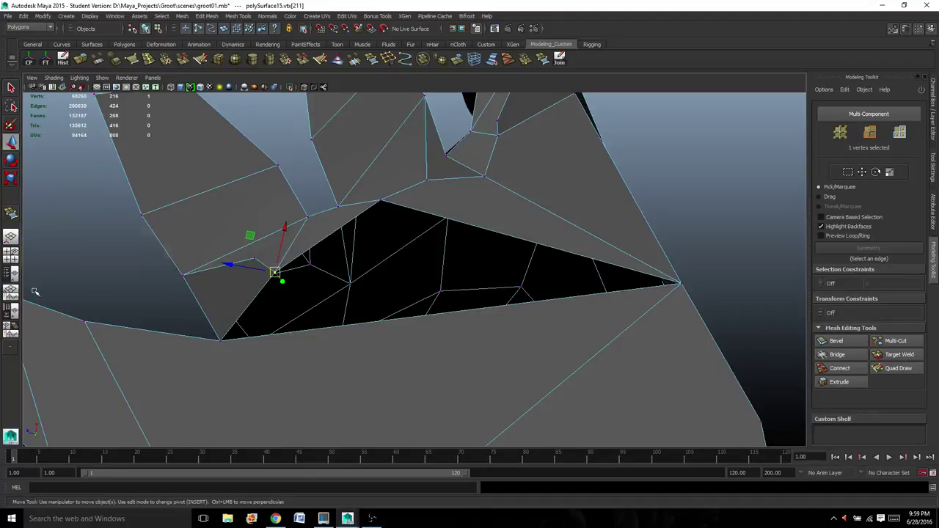
# Try to append a polygon from the second toe's border edge to the long diagonal edge across the sole hole.
pyautogui.click(11, 215)
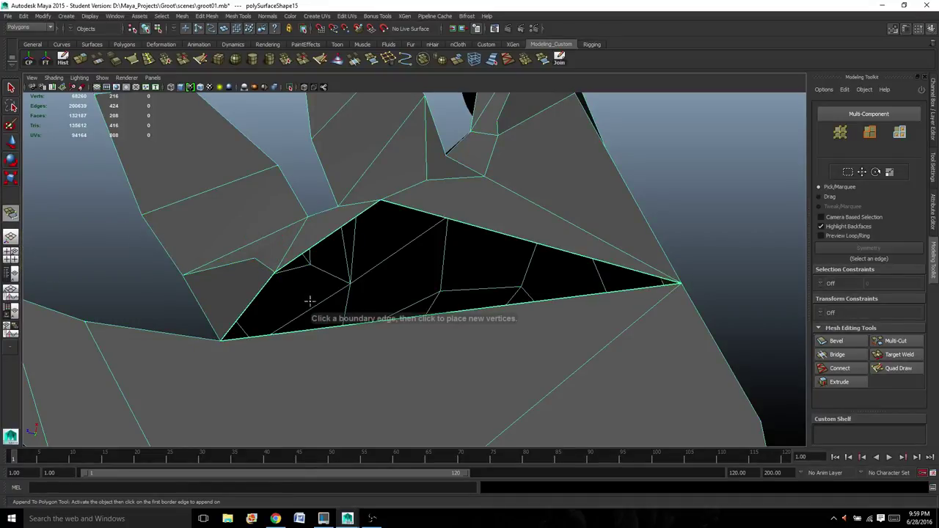
pyautogui.click(261, 292)
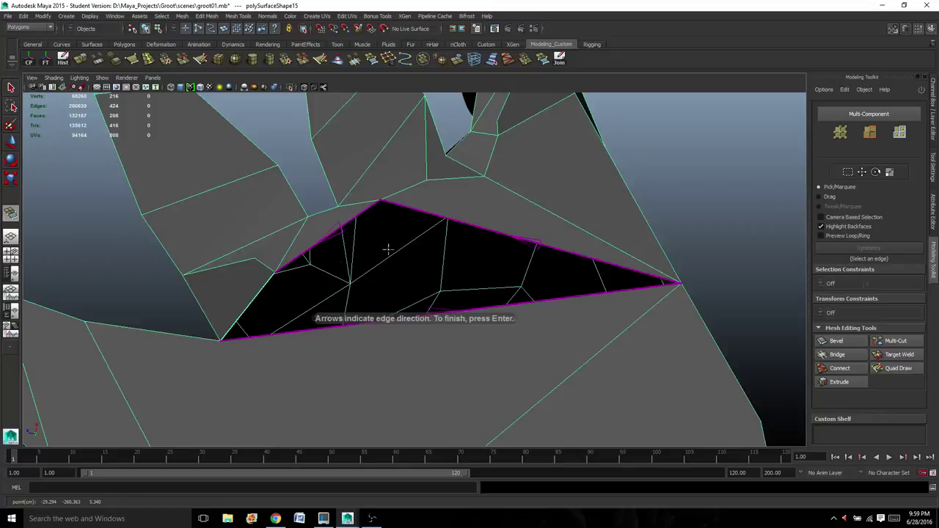
pyautogui.click(501, 236)
pyautogui.press('Return')
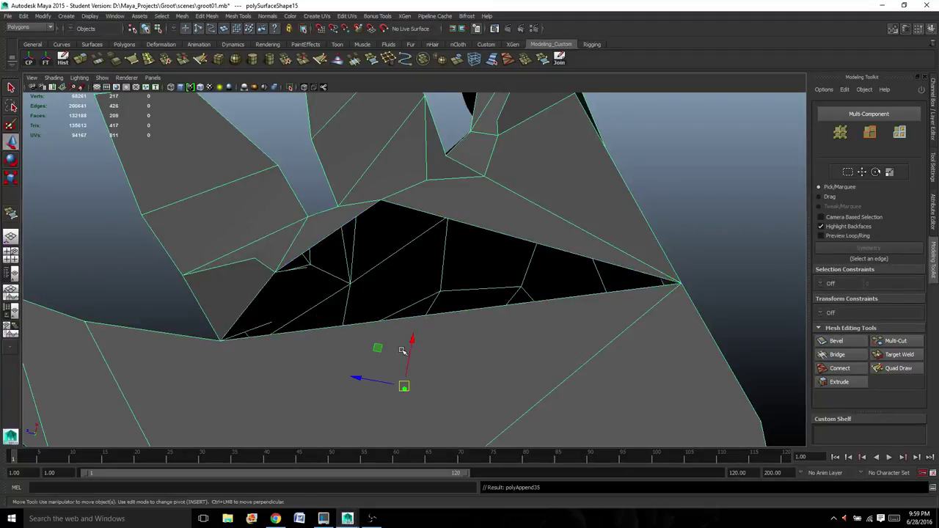
pyautogui.keyDown('alt'); pyautogui.moveTo(359, 357); pyautogui.dragTo(366, 367); pyautogui.keyUp('alt')
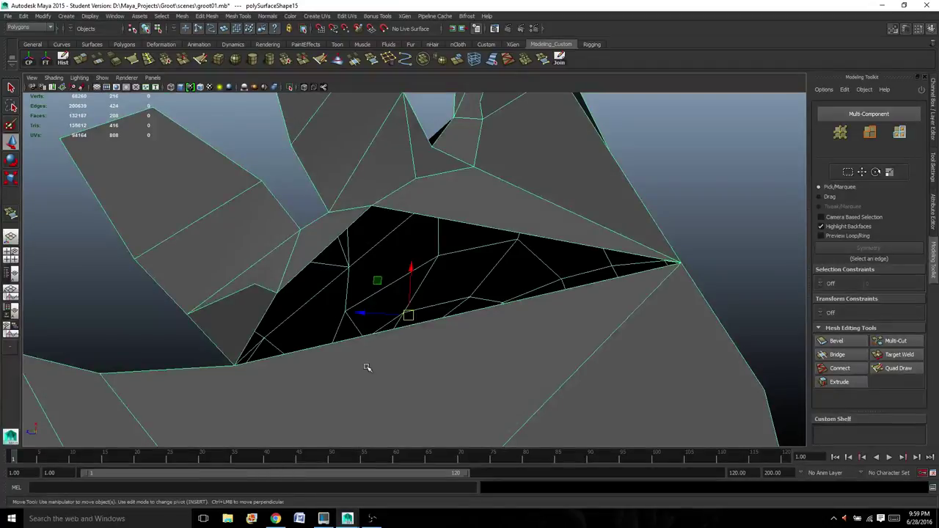
# Close the last sole hole with a four-sided polygon appended from the second toe's border edge to the diagonal edge, and return to object selection.
pyautogui.press('g')
pyautogui.click(262, 314)
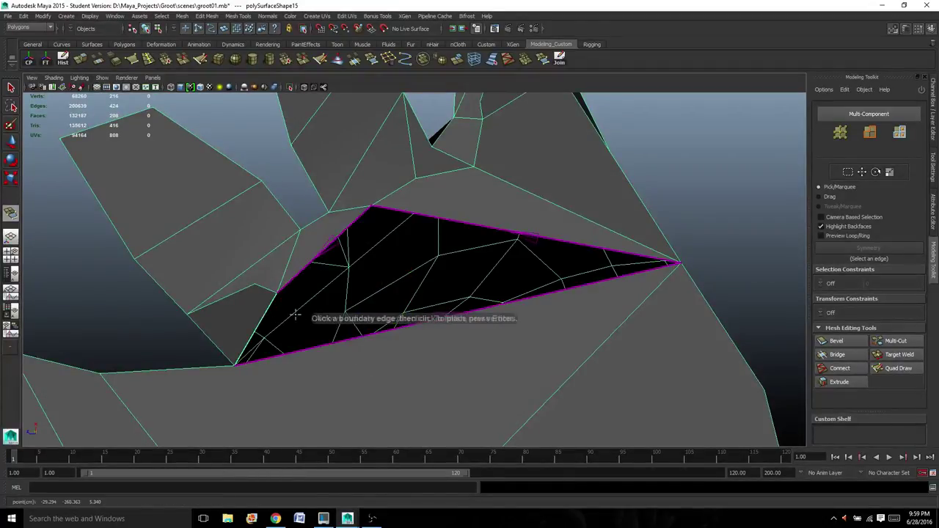
pyautogui.click(532, 236)
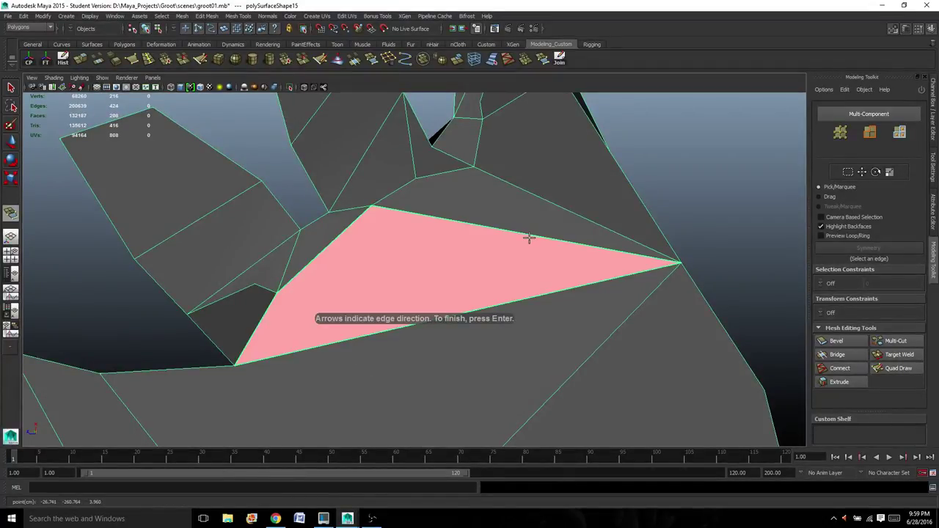
pyautogui.press('Return')
pyautogui.scroll(-5, 504, 248)
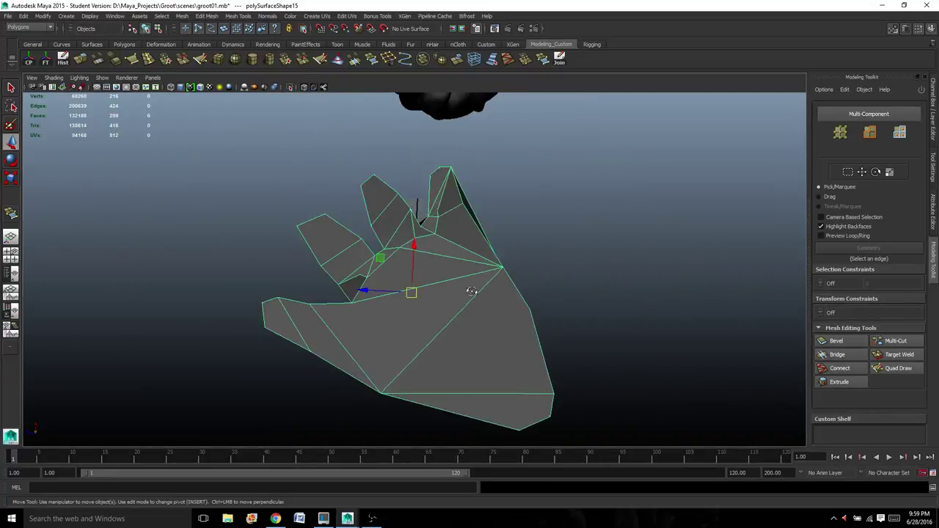
pyautogui.keyDown('alt'); pyautogui.moveTo(472, 292); pyautogui.dragTo(518, 317); pyautogui.keyUp('alt')
pyautogui.moveTo(535, 236); pyautogui.dragTo(556, 263, button='right')
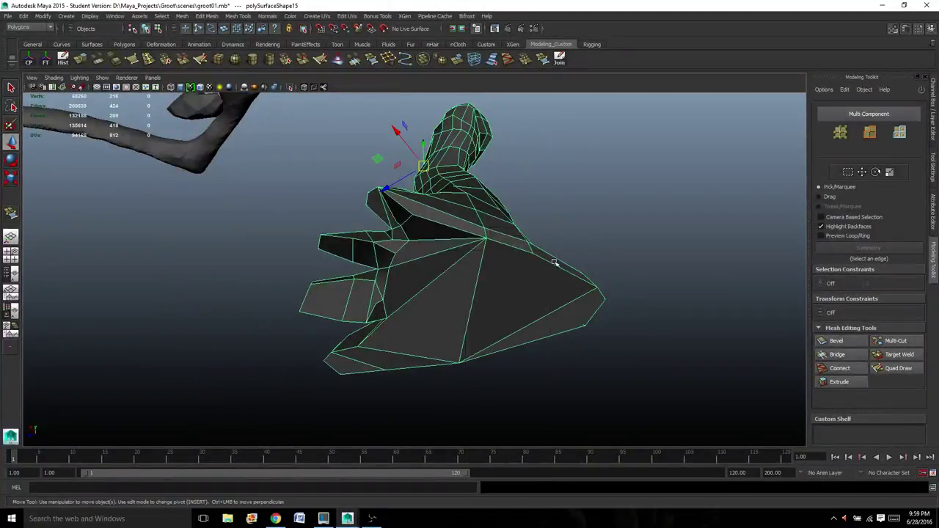
pyautogui.keyDown('alt'); pyautogui.moveTo(555, 263); pyautogui.dragTo(501, 254); pyautogui.keyUp('alt')
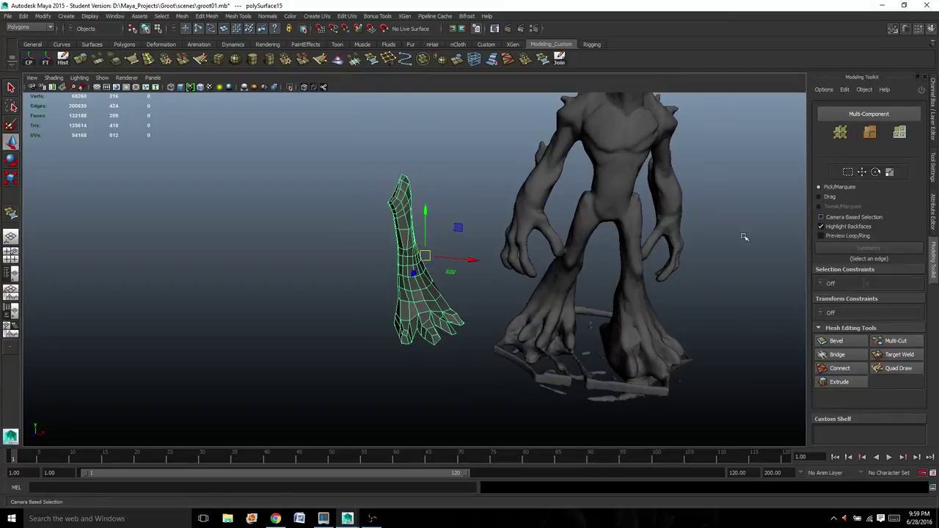
# Select the retopologized leg mesh overlaying the scan's leg and add it to the scan_refference display layer.
pyautogui.keyDown('alt'); pyautogui.moveTo(744, 235); pyautogui.dragTo(582, 280, button='right'); pyautogui.keyUp('alt')
pyautogui.scroll(3, 526, 234)
pyautogui.scroll(-3, 533, 219)
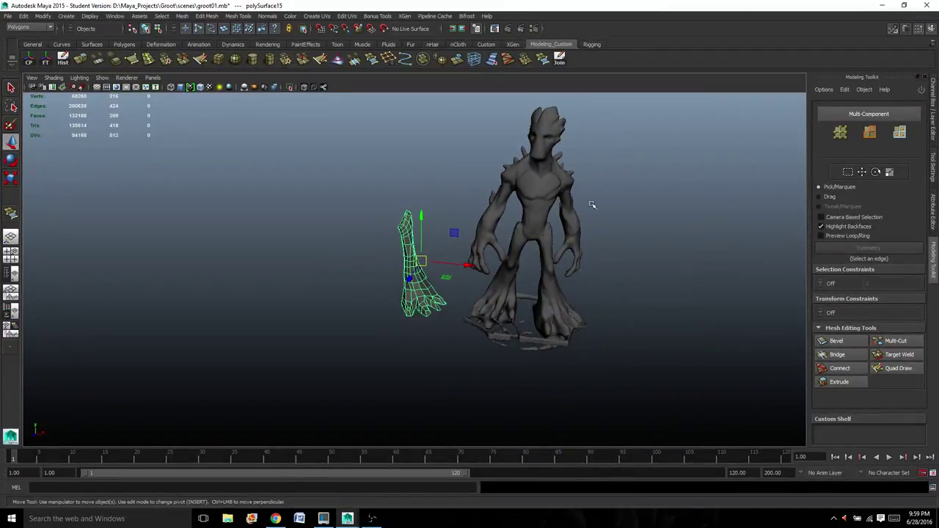
pyautogui.moveTo(538, 201); pyautogui.dragTo(617, 308)
pyautogui.moveTo(566, 226); pyautogui.dragTo(562, 253, button='right')
pyautogui.keyDown('ctrl'); pyautogui.click(549, 261); pyautogui.keyUp('ctrl')
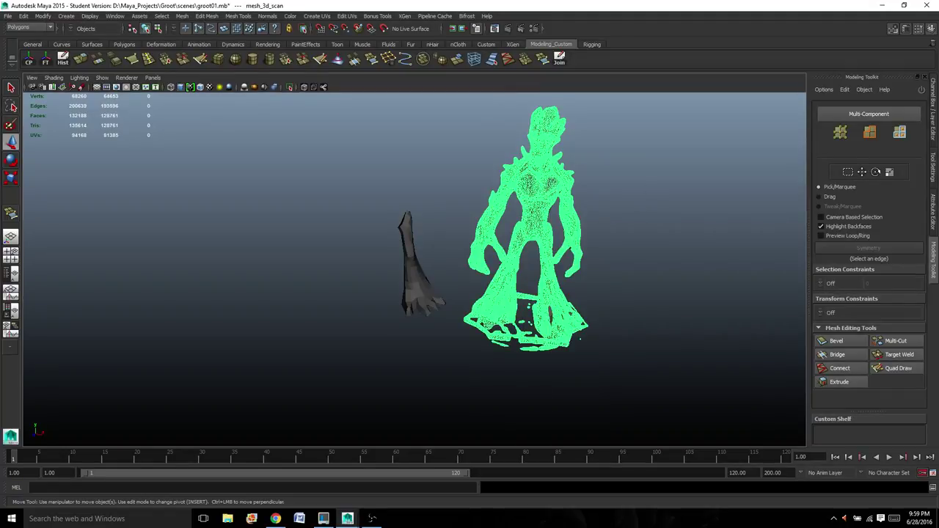
pyautogui.click(932, 133)
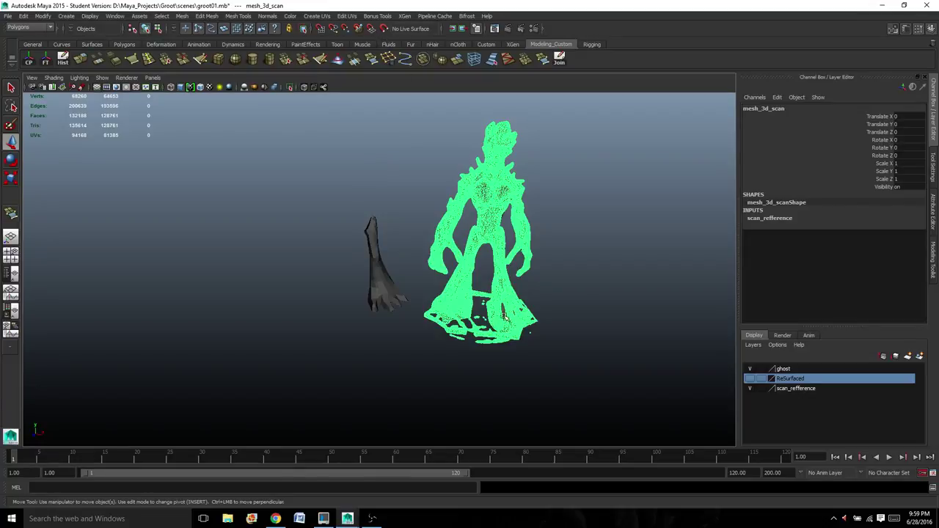
pyautogui.click(501, 311)
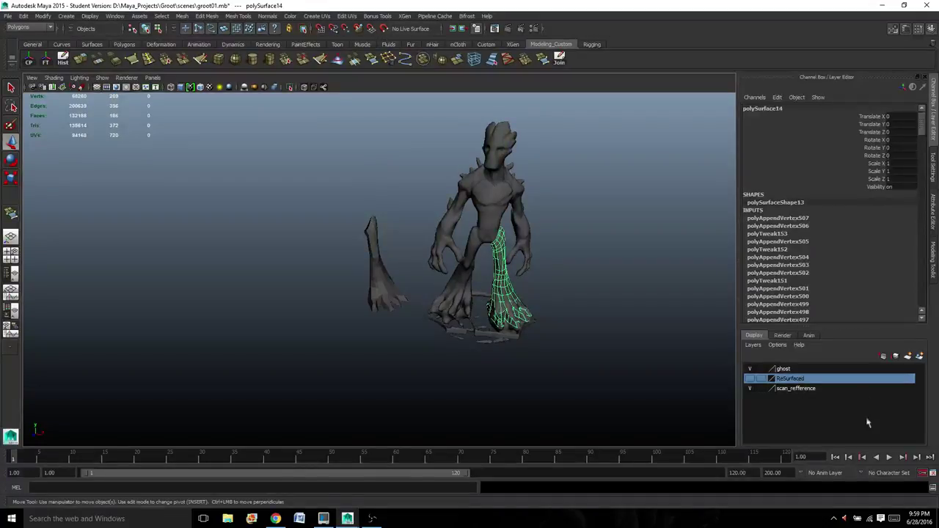
pyautogui.rightClick(806, 393)
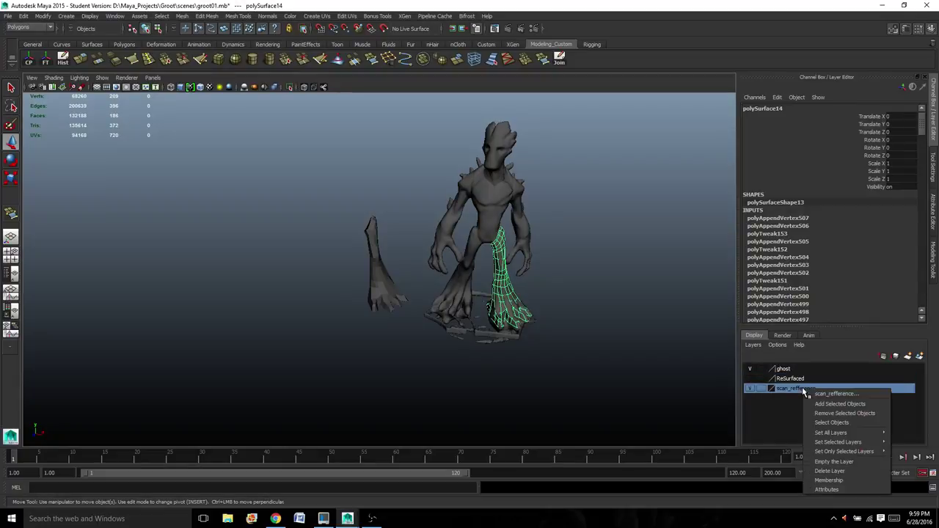
pyautogui.click(829, 405)
# Hide the scan_refference layer and show the ReSurfaced layer with the finished torso and arms.
pyautogui.click(750, 388)
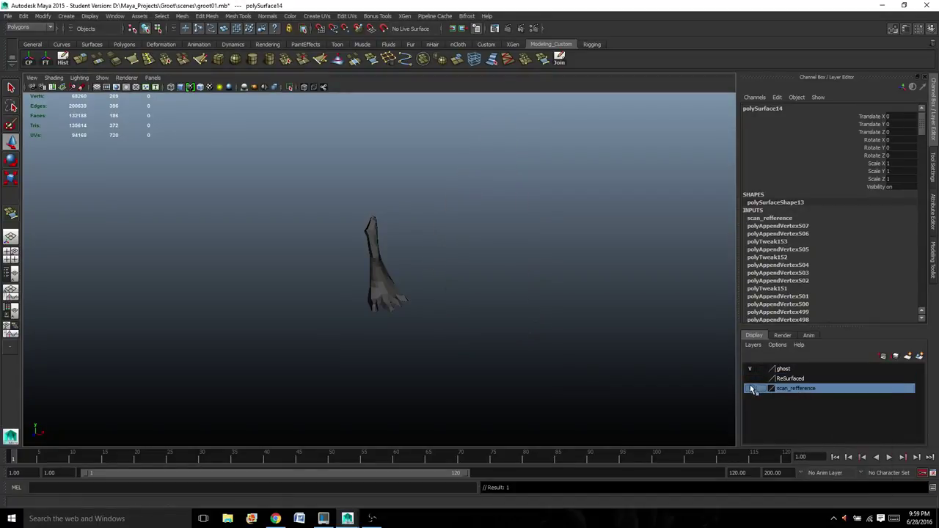
pyautogui.click(750, 378)
pyautogui.scroll(5, 514, 357)
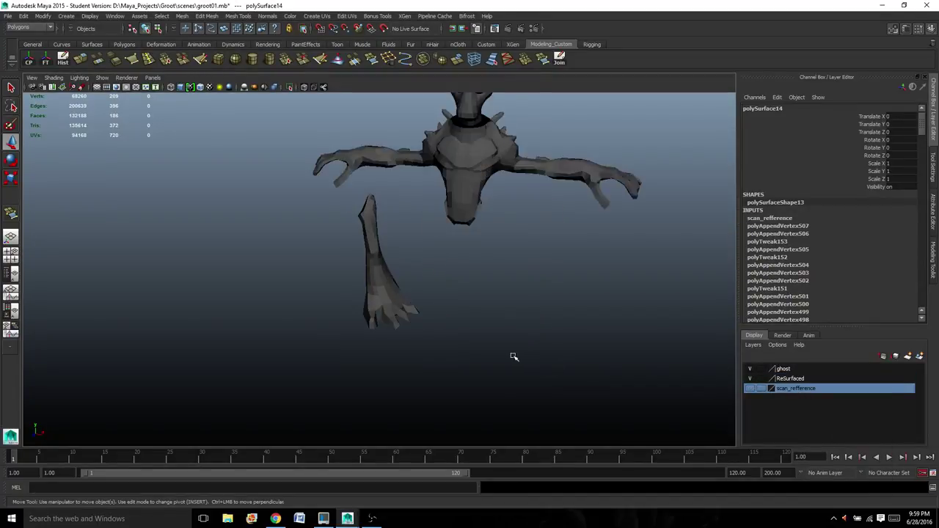
# Select the retopologized leg and move it along X to about -24.99, beneath the hip opening of the torso.
pyautogui.keyDown('alt'); pyautogui.moveTo(550, 358); pyautogui.dragTo(486, 318); pyautogui.keyUp('alt')
pyautogui.keyDown('alt'); pyautogui.moveTo(437, 317); pyautogui.dragTo(424, 365, button='middle'); pyautogui.keyUp('alt')
pyautogui.keyDown('alt'); pyautogui.moveTo(425, 364); pyautogui.dragTo(472, 373); pyautogui.keyUp('alt')
pyautogui.click(351, 306)
pyautogui.click(359, 306)
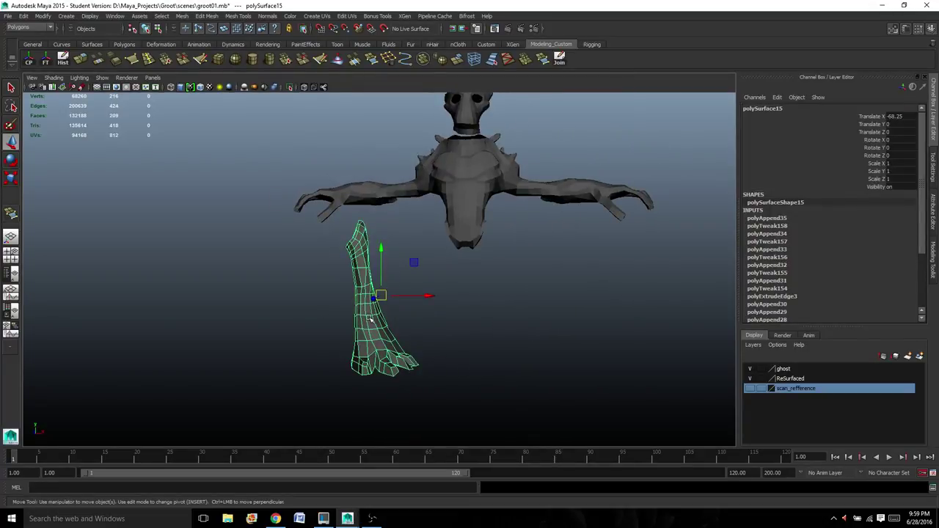
pyautogui.moveTo(429, 295); pyautogui.dragTo(528, 321)
# Rotate the leg about -23.6 degrees around Y and shift it to X -25.742, Y -2.512, Z 1.819 below the hip.
pyautogui.press('e')
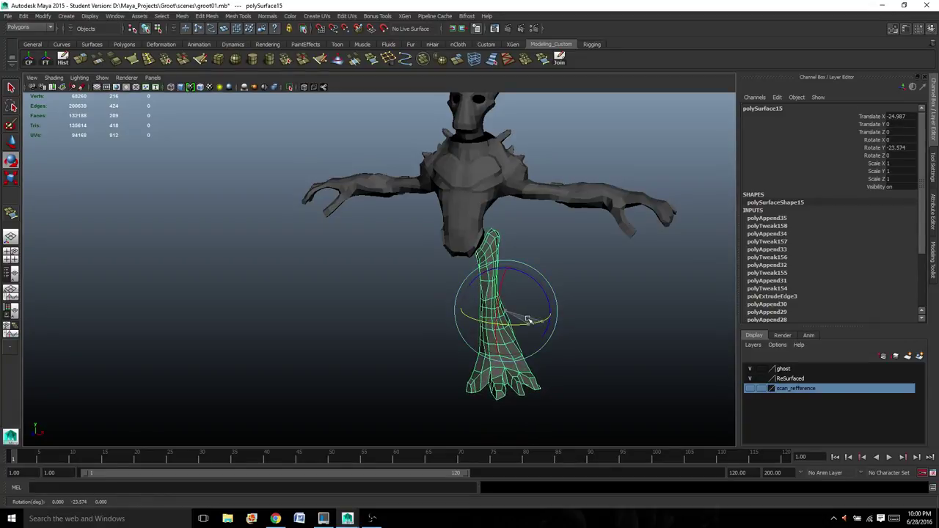
pyautogui.press('w')
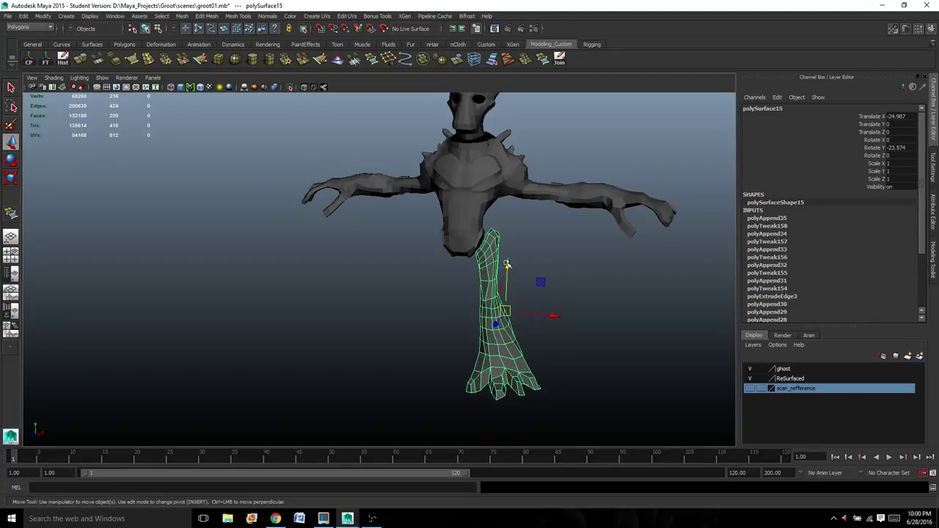
pyautogui.moveTo(506, 263); pyautogui.dragTo(506, 271)
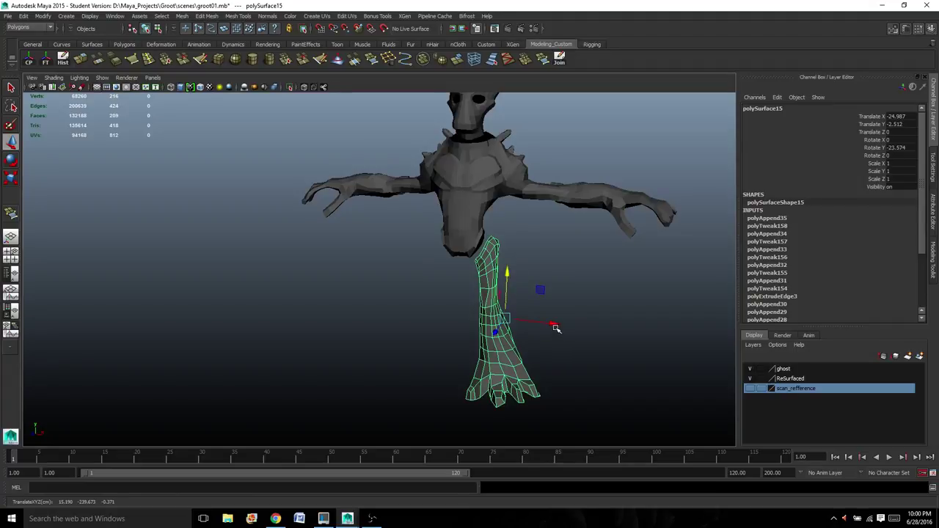
pyautogui.moveTo(552, 322)
pyautogui.mouseDown()
pyautogui.moveTo(342, 313)
pyautogui.moveTo(540, 311)
pyautogui.mouseUp()
pyautogui.scroll(-3, 551, 323)
pyautogui.scroll(4, 356, 309)
pyautogui.scroll(3, 540, 310)
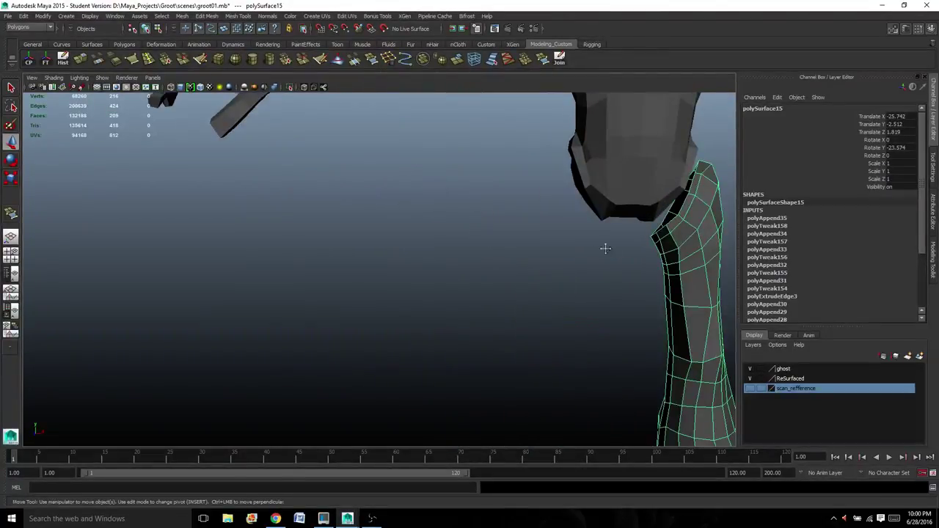
# Examine the border edges around the open top of the leg, comparing them with the hip opening above.
pyautogui.scroll(-5, 472, 325)
pyautogui.scroll(2, 469, 327)
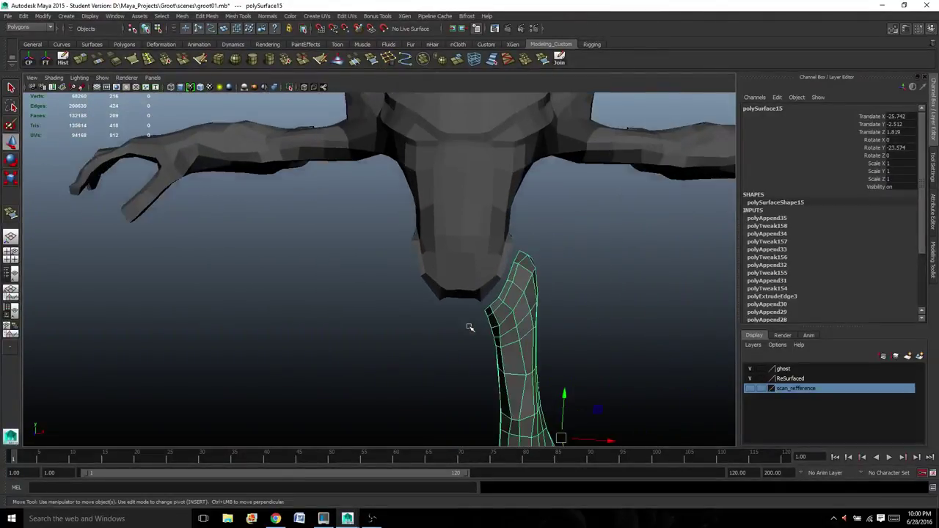
pyautogui.click(491, 296)
pyautogui.moveTo(490, 295)
pyautogui.keyDown('alt'); pyautogui.mouseDown()
pyautogui.moveTo(518, 310)
pyautogui.moveTo(461, 296)
pyautogui.moveTo(512, 275)
pyautogui.moveTo(488, 294)
pyautogui.mouseUp(); pyautogui.keyUp('alt')
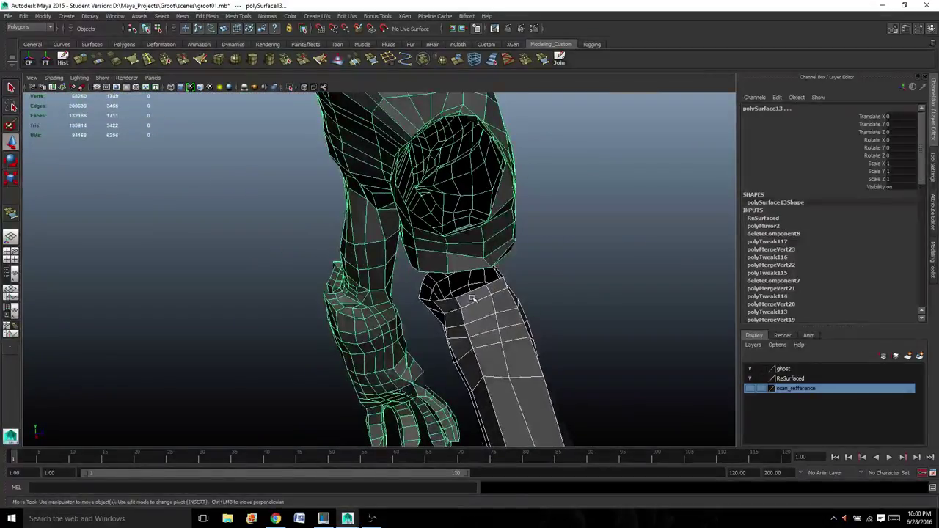
pyautogui.moveTo(472, 295); pyautogui.dragTo(471, 276, button='right')
pyautogui.click(473, 294)
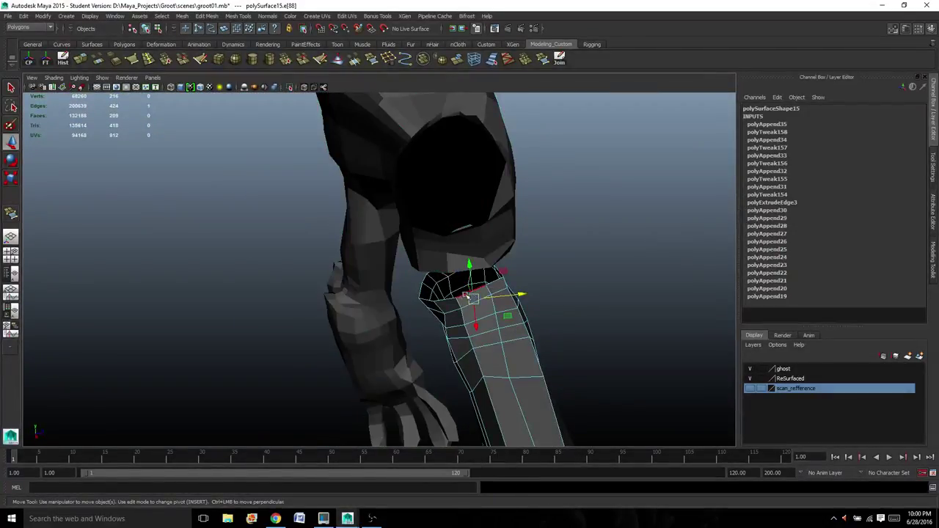
pyautogui.click(465, 299)
pyautogui.scroll(4, 464, 300)
pyautogui.keyDown('alt'); pyautogui.moveTo(498, 288); pyautogui.dragTo(401, 279, button='middle'); pyautogui.keyUp('alt')
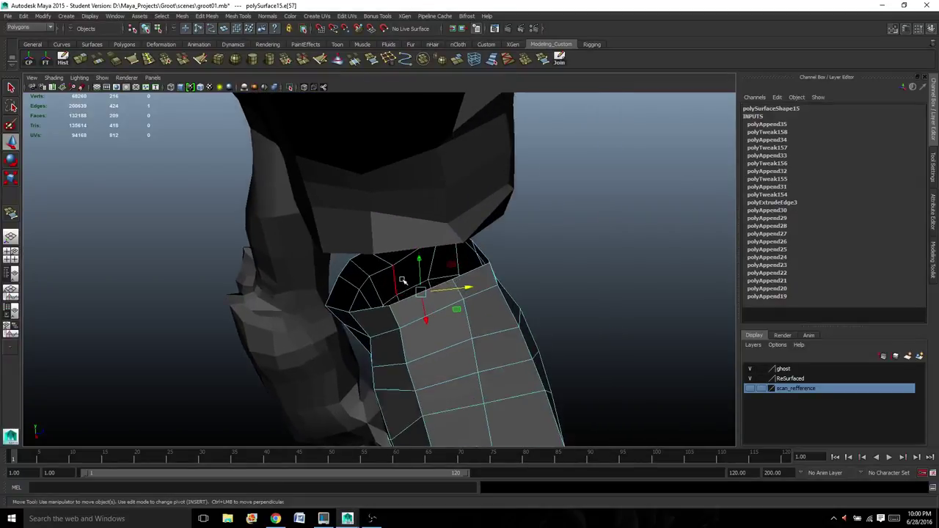
pyautogui.keyDown('alt'); pyautogui.moveTo(394, 301); pyautogui.dragTo(430, 320); pyautogui.keyUp('alt')
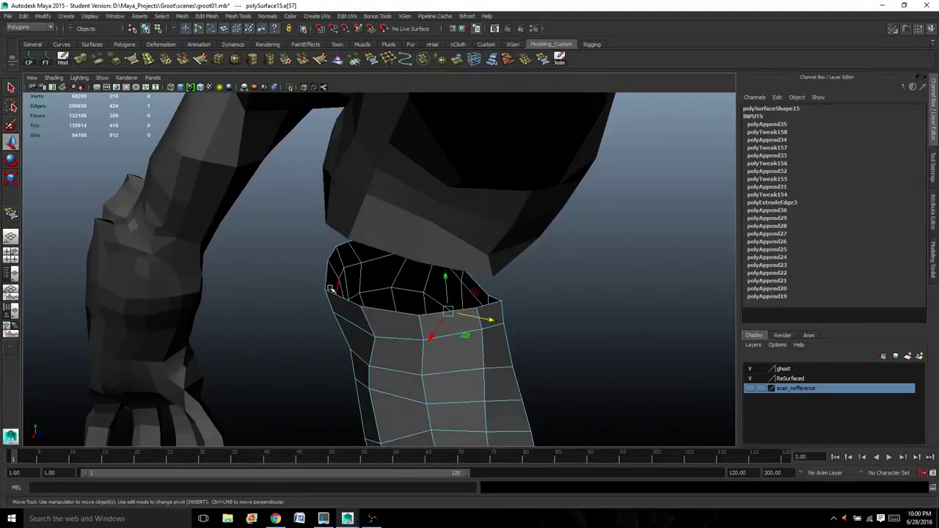
pyautogui.moveTo(363, 261)
pyautogui.keyDown('alt'); pyautogui.mouseDown()
pyautogui.moveTo(398, 258)
pyautogui.moveTo(353, 254)
pyautogui.mouseUp(); pyautogui.keyUp('alt')
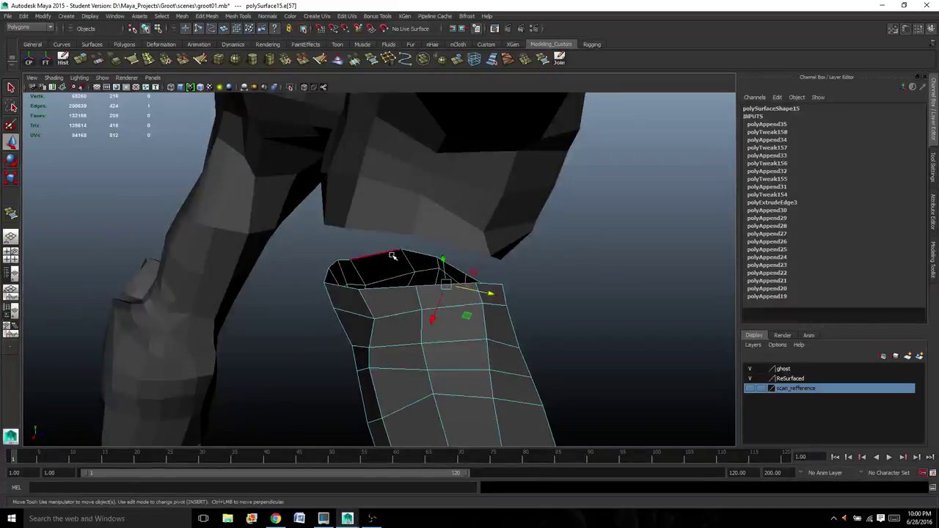
pyautogui.keyDown('alt'); pyautogui.moveTo(477, 277); pyautogui.dragTo(299, 273); pyautogui.keyUp('alt')
# Examine the border edges of the torso's hip opening facing the leg.
pyautogui.click(293, 218)
pyautogui.keyDown('alt'); pyautogui.moveTo(347, 212); pyautogui.dragTo(312, 239); pyautogui.keyUp('alt')
pyautogui.moveTo(311, 239); pyautogui.dragTo(314, 222, button='right')
pyautogui.click(314, 226)
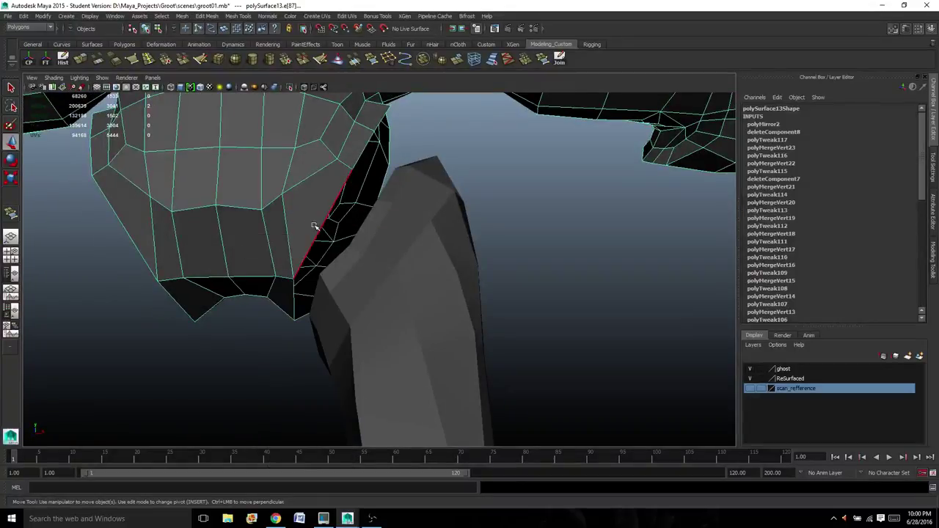
pyautogui.keyDown('alt'); pyautogui.moveTo(565, 204); pyautogui.dragTo(541, 224); pyautogui.keyUp('alt')
# Combine the torso mesh and the leg mesh into a single polygon object.
pyautogui.moveTo(421, 245); pyautogui.dragTo(434, 235, button='right')
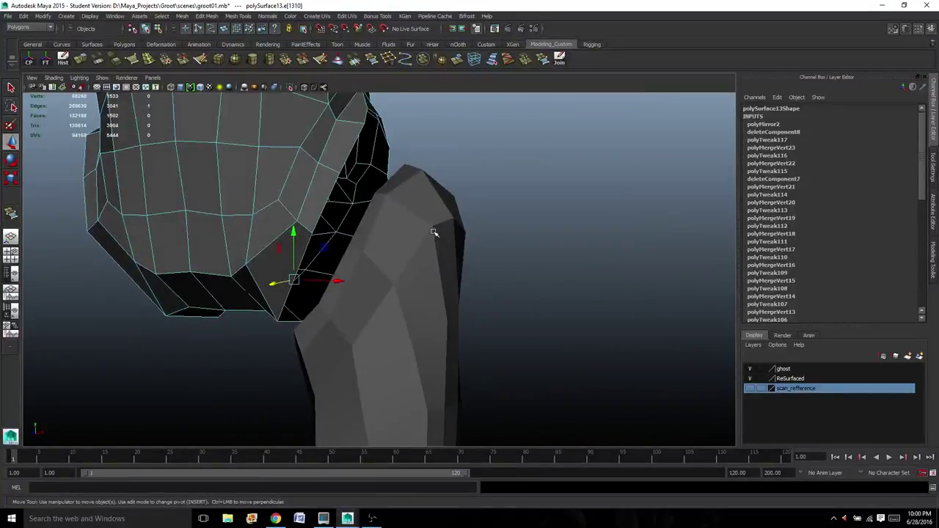
pyautogui.click(433, 233)
pyautogui.scroll(-3, 433, 234)
pyautogui.keyDown('shift'); pyautogui.click(331, 240); pyautogui.keyUp('shift')
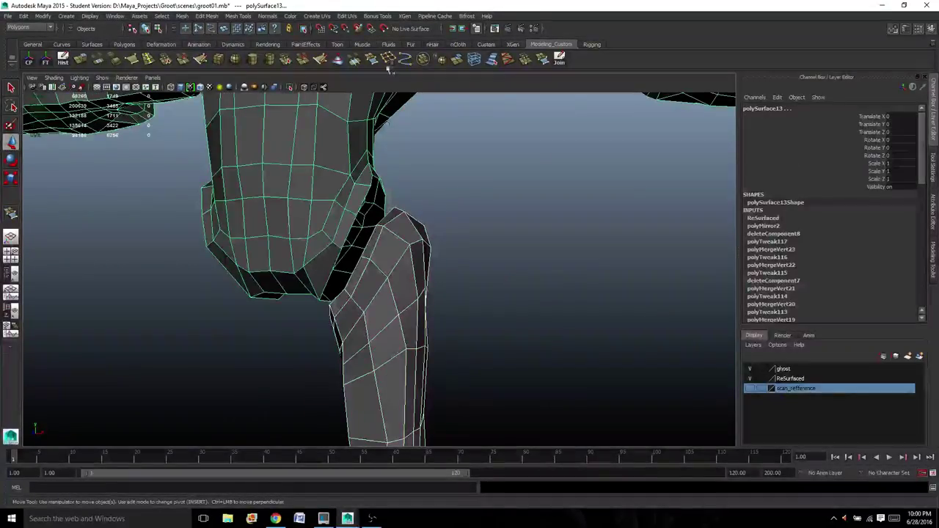
pyautogui.click(423, 59)
pyautogui.keyDown('alt'); pyautogui.moveTo(311, 286); pyautogui.dragTo(353, 288); pyautogui.keyUp('alt')
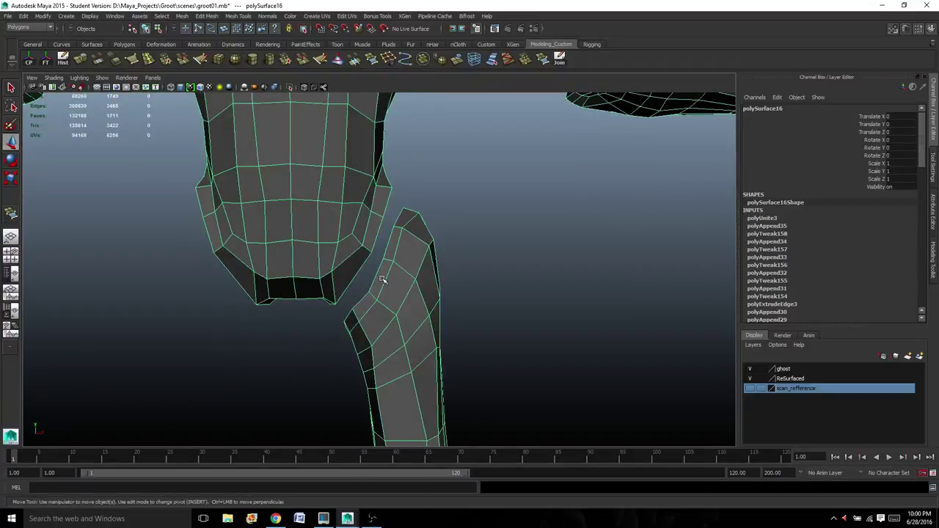
# Try to bridge the full border loops of the hip opening and the leg's top, and undo the bridge.
pyautogui.moveTo(382, 278); pyautogui.dragTo(382, 256, button='right')
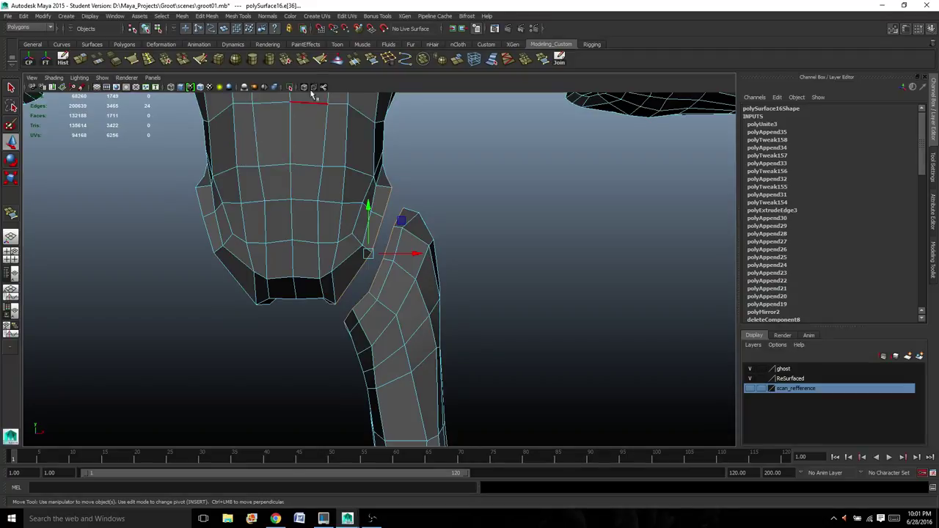
pyautogui.click(355, 61)
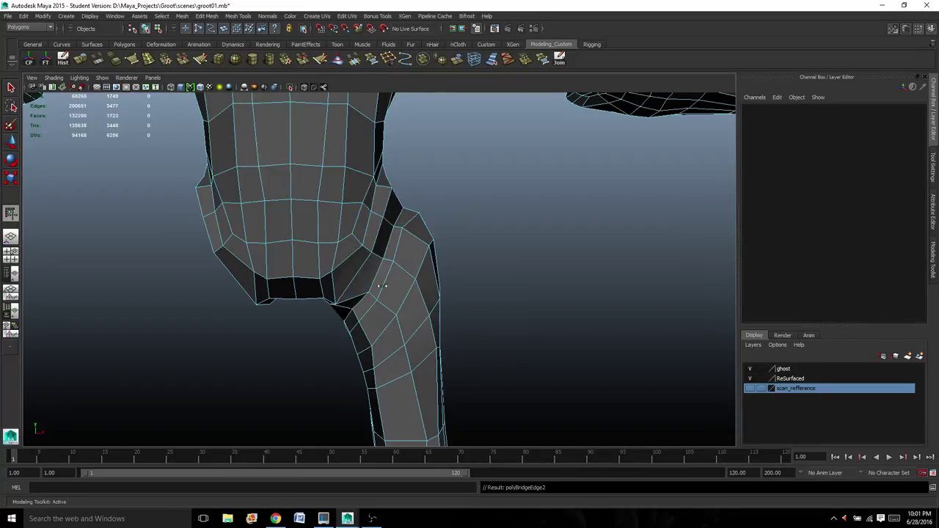
pyautogui.keyDown('alt'); pyautogui.moveTo(382, 286); pyautogui.dragTo(351, 251, button='right'); pyautogui.keyUp('alt')
pyautogui.keyDown('alt'); pyautogui.moveTo(352, 252); pyautogui.dragTo(606, 298); pyautogui.keyUp('alt')
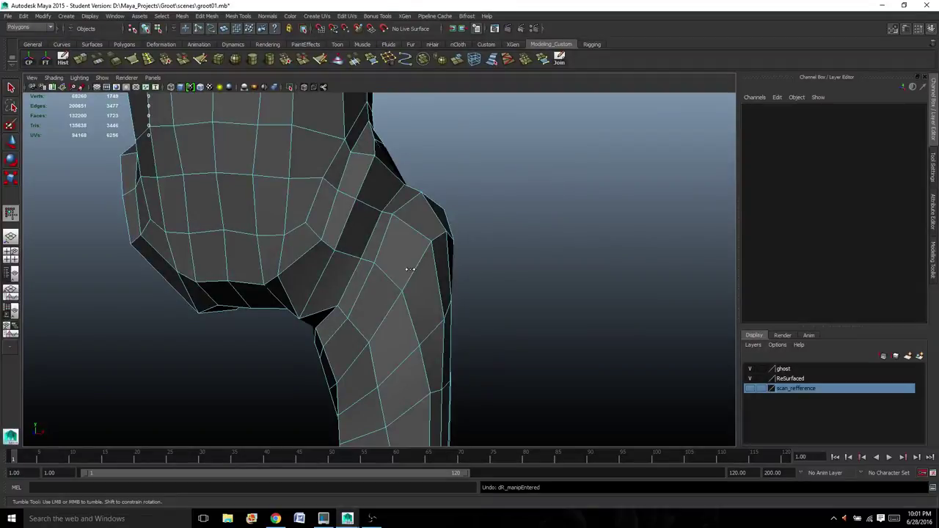
pyautogui.hotkey('ctrl', 'z')
pyautogui.keyDown('alt'); pyautogui.moveTo(352, 297); pyautogui.dragTo(381, 290); pyautogui.keyUp('alt')
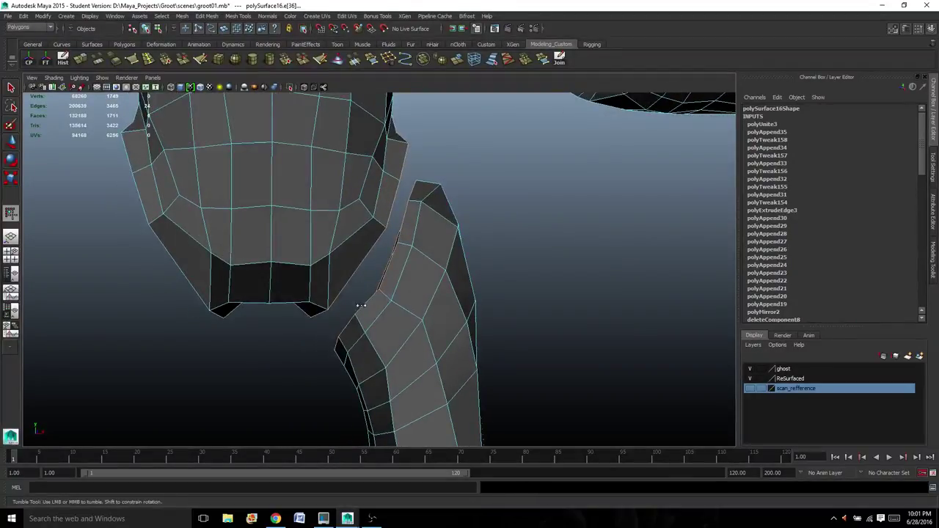
pyautogui.moveTo(352, 316); pyautogui.dragTo(352, 290, button='right')
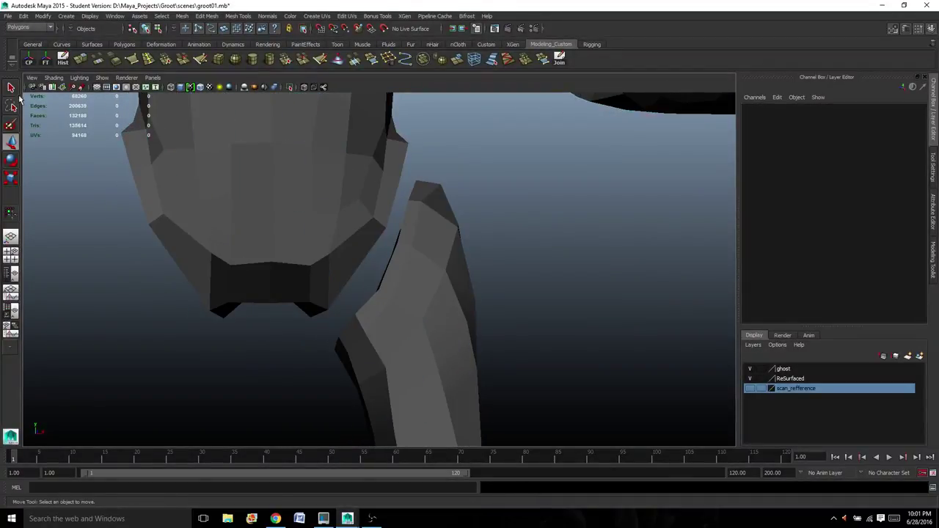
pyautogui.click(11, 89)
# Bridge two pairs of border edges between the hip opening and the leg's top at the inner thigh.
pyautogui.keyDown('alt'); pyautogui.moveTo(115, 248); pyautogui.dragTo(362, 283); pyautogui.keyUp('alt')
pyautogui.click(407, 302)
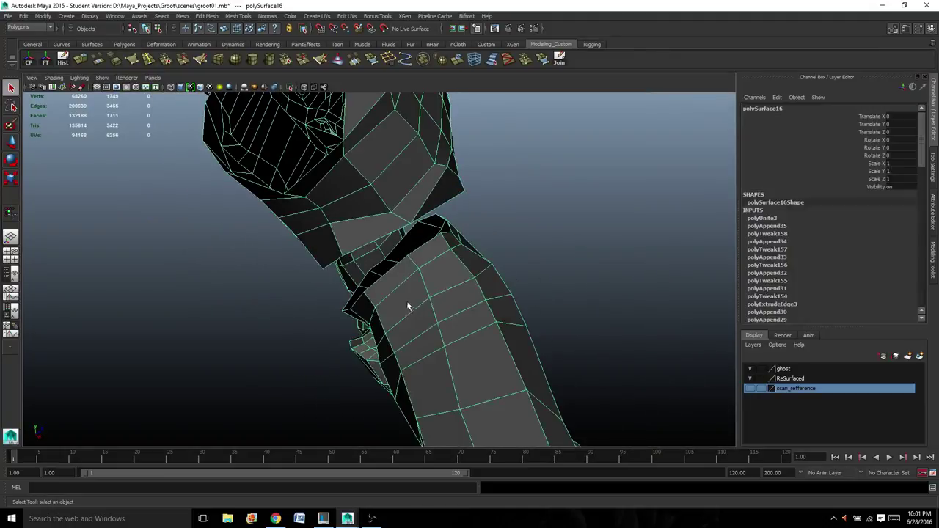
pyautogui.keyDown('alt'); pyautogui.moveTo(376, 225); pyautogui.dragTo(411, 247); pyautogui.keyUp('alt')
pyautogui.moveTo(411, 248); pyautogui.dragTo(416, 234, button='right')
pyautogui.click(414, 246)
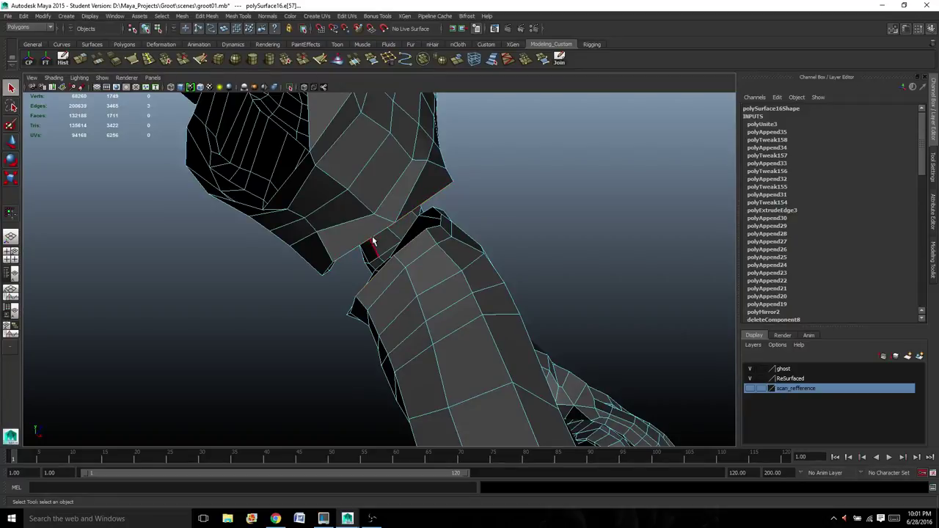
pyautogui.keyDown('alt'); pyautogui.moveTo(373, 242); pyautogui.dragTo(414, 242); pyautogui.keyUp('alt')
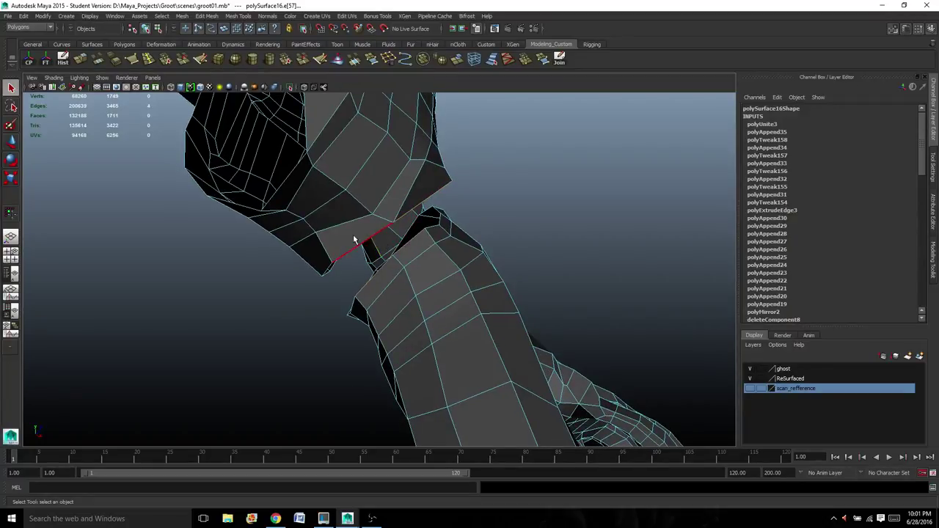
pyautogui.keyDown('alt'); pyautogui.moveTo(447, 242); pyautogui.dragTo(390, 230); pyautogui.keyUp('alt')
pyautogui.keyDown('alt'); pyautogui.moveTo(477, 226); pyautogui.dragTo(499, 215); pyautogui.keyUp('alt')
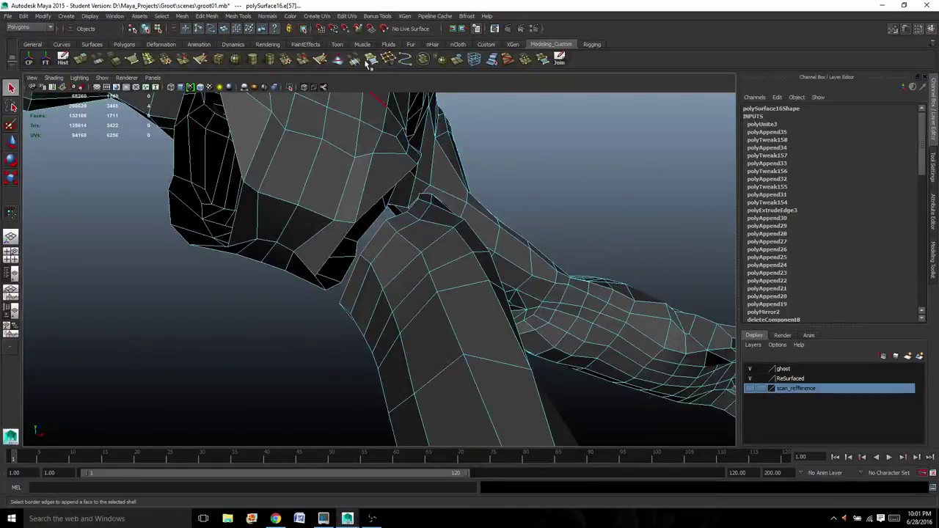
pyautogui.click(417, 269)
pyautogui.keyDown('alt'); pyautogui.moveTo(417, 268); pyautogui.dragTo(387, 167); pyautogui.keyUp('alt')
pyautogui.press('q')
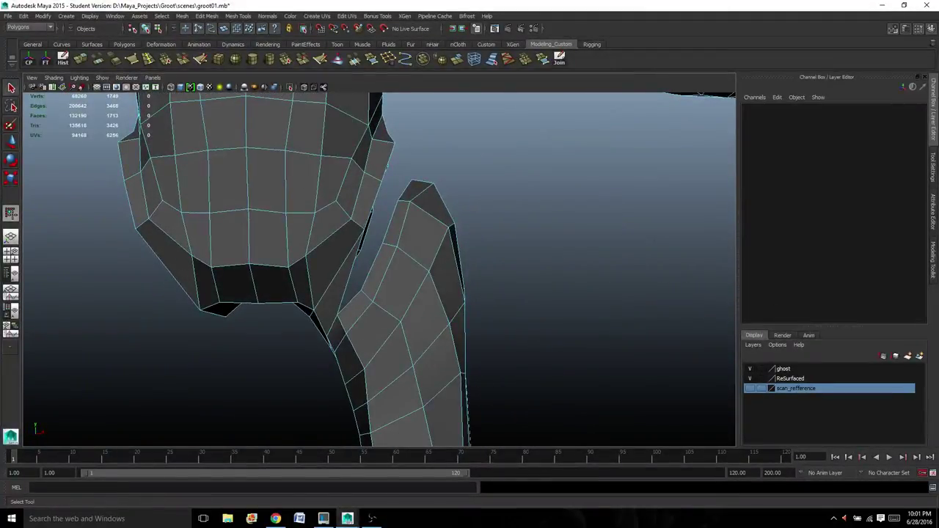
# Select further border edges along the front of the hip gap, and undo the selection and the two-edge bridge.
pyautogui.scroll(2, 376, 267)
pyautogui.click(336, 320)
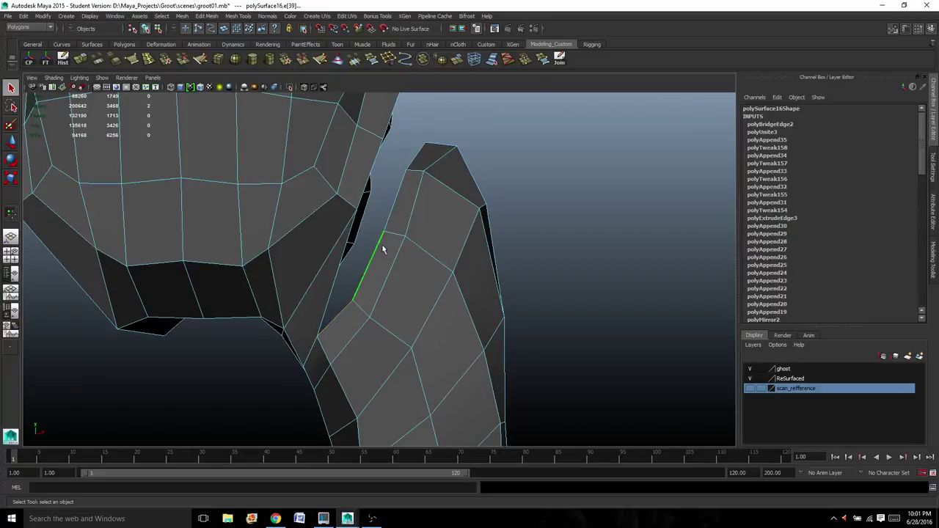
pyautogui.keyDown('shift'); pyautogui.click(392, 220); pyautogui.keyUp('shift')
pyautogui.keyDown('alt'); pyautogui.moveTo(392, 220); pyautogui.dragTo(360, 331, button='middle'); pyautogui.keyUp('alt')
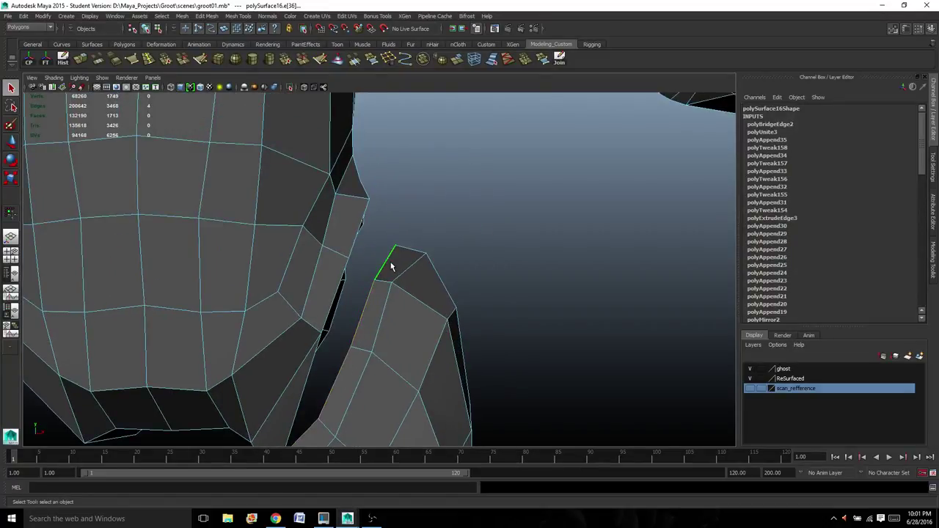
pyautogui.keyDown('alt'); pyautogui.moveTo(391, 267); pyautogui.dragTo(345, 303); pyautogui.keyUp('alt')
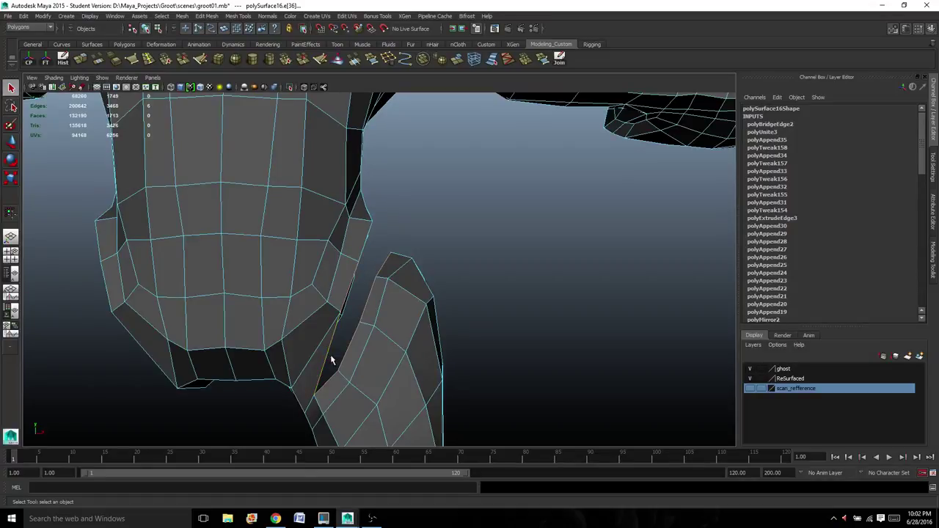
pyautogui.keyDown('alt'); pyautogui.moveTo(331, 360); pyautogui.dragTo(409, 345); pyautogui.keyUp('alt')
pyautogui.hotkey('ctrl', 'z')
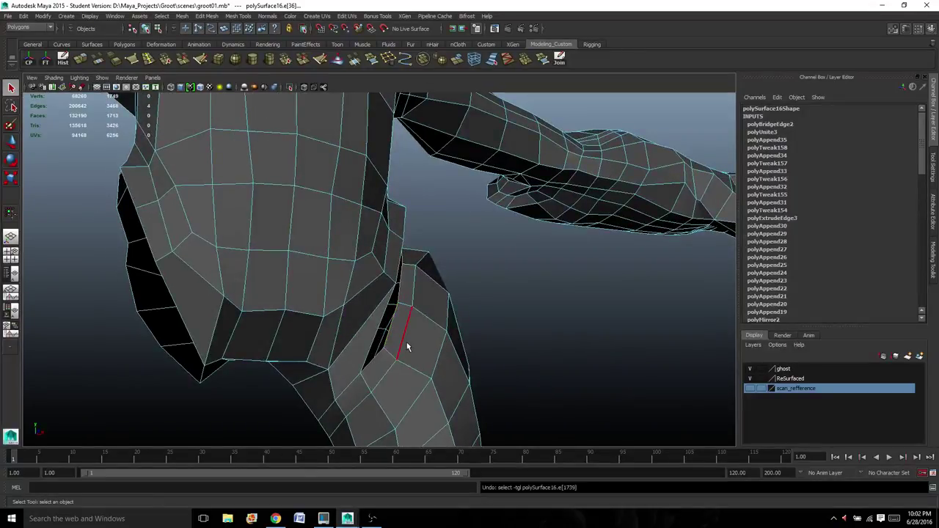
pyautogui.press('Delete')
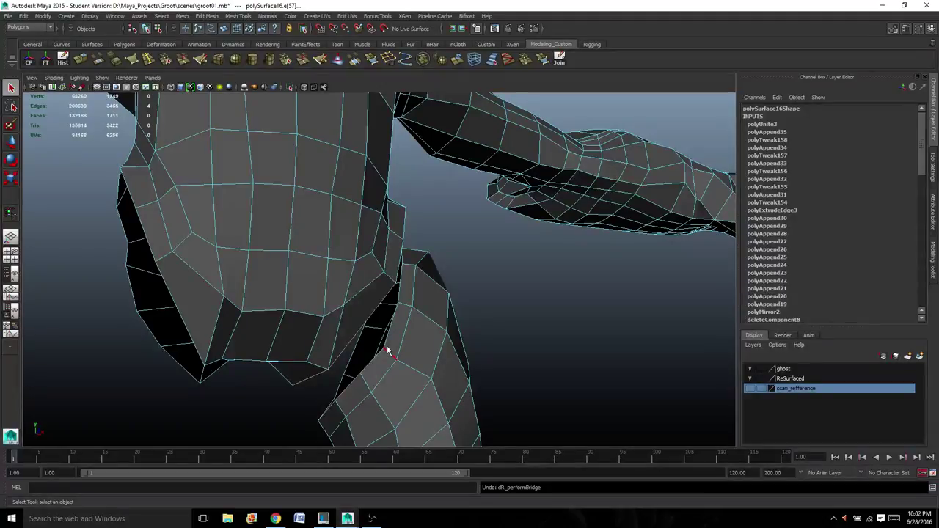
pyautogui.keyDown('alt'); pyautogui.moveTo(388, 351); pyautogui.dragTo(399, 318); pyautogui.keyUp('alt')
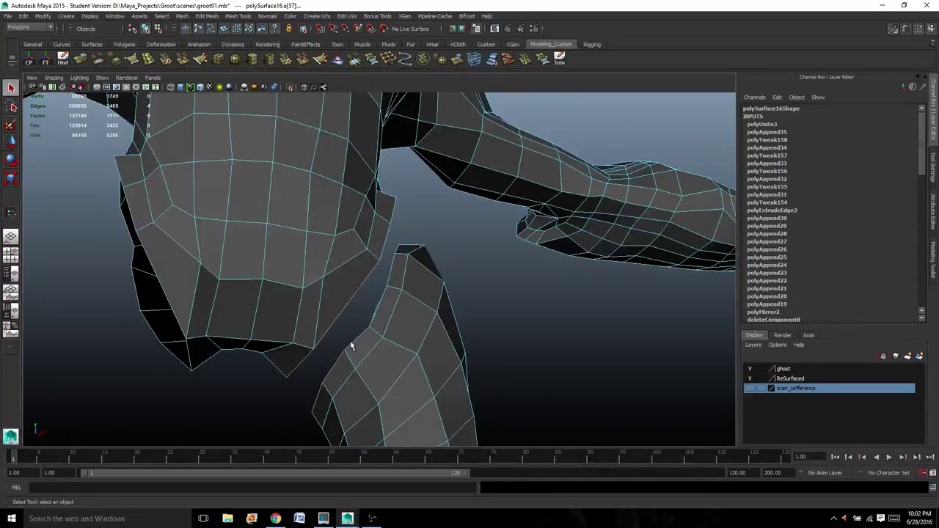
# Bridge the full border loops of the hip opening and the leg's top, and return to object selection.
pyautogui.moveTo(346, 315); pyautogui.dragTo(360, 301, button='right')
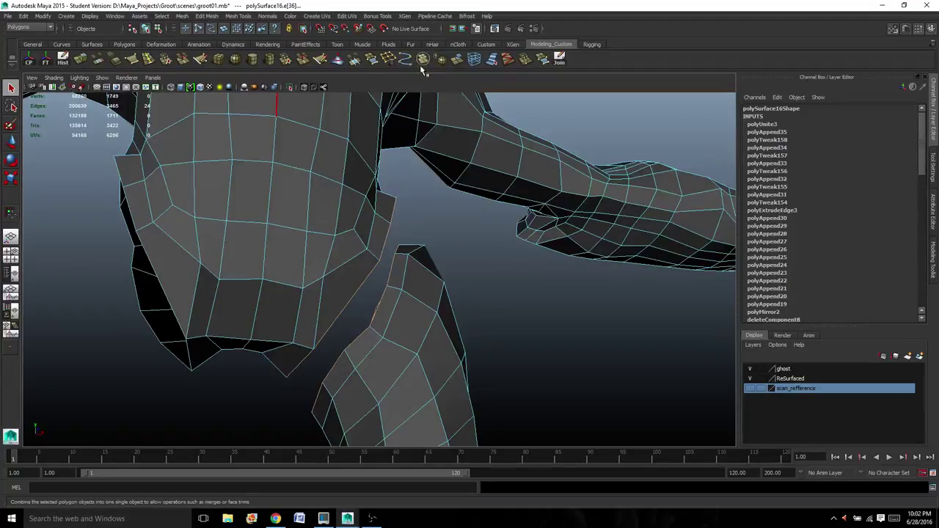
pyautogui.click(355, 62)
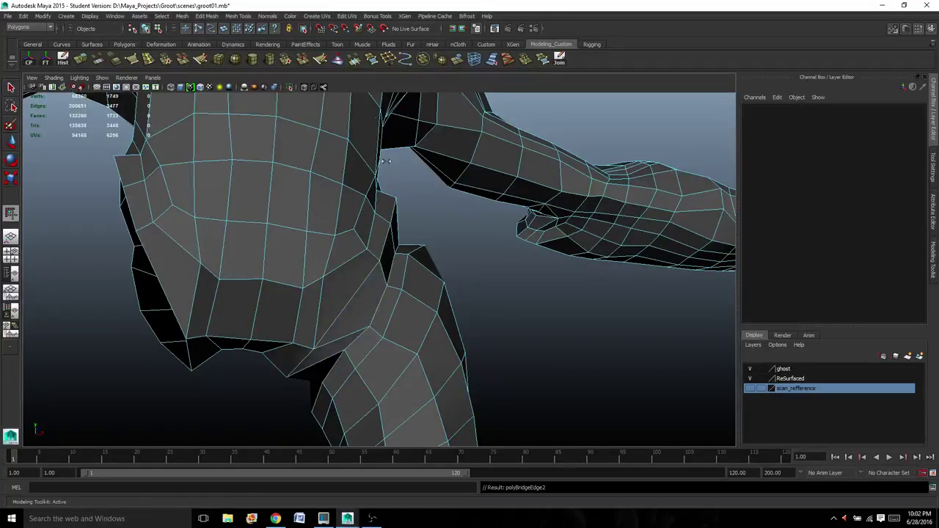
pyautogui.keyDown('alt'); pyautogui.moveTo(441, 262); pyautogui.dragTo(392, 304); pyautogui.keyUp('alt')
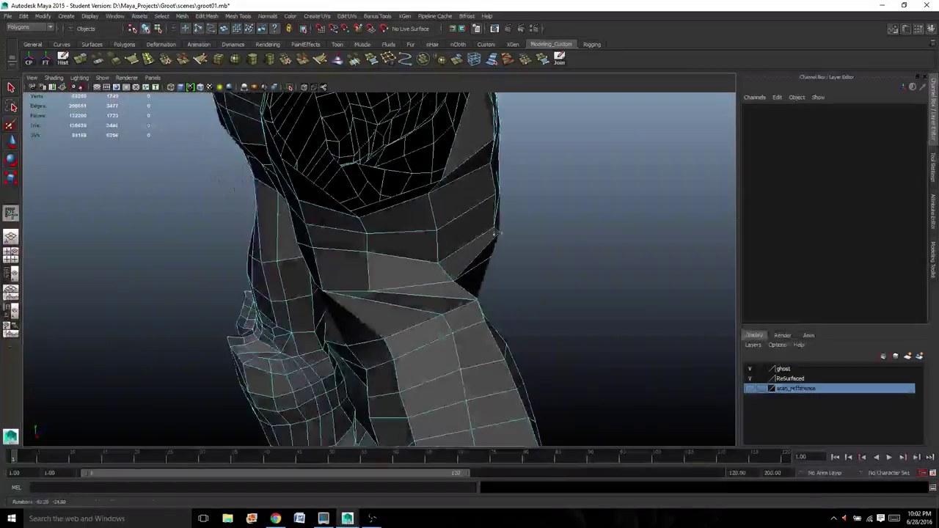
pyautogui.moveTo(389, 296); pyautogui.dragTo(430, 284, button='right')
pyautogui.click(83, 205)
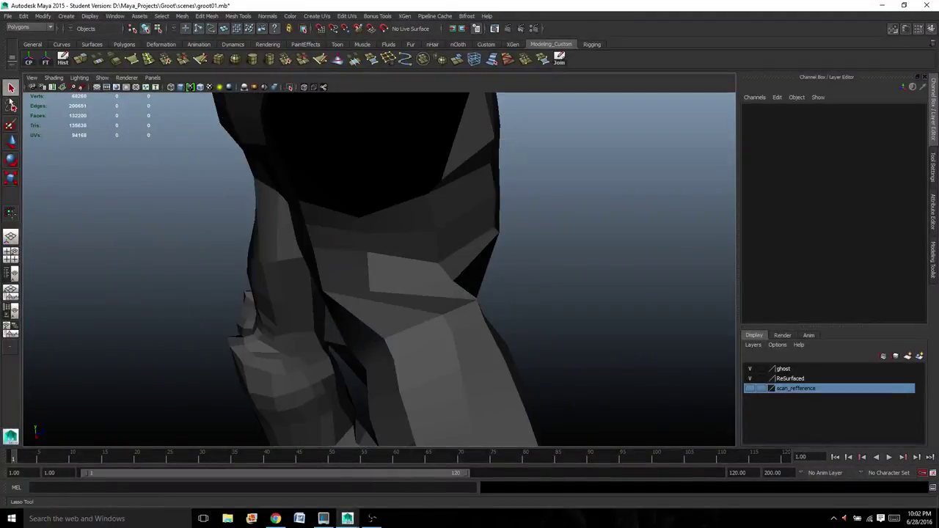
# Activate the Sculpt Geometry Tool on the combined body mesh and examine the bridged hip from the front, side and back.
pyautogui.moveTo(471, 259); pyautogui.dragTo(502, 241, button='right')
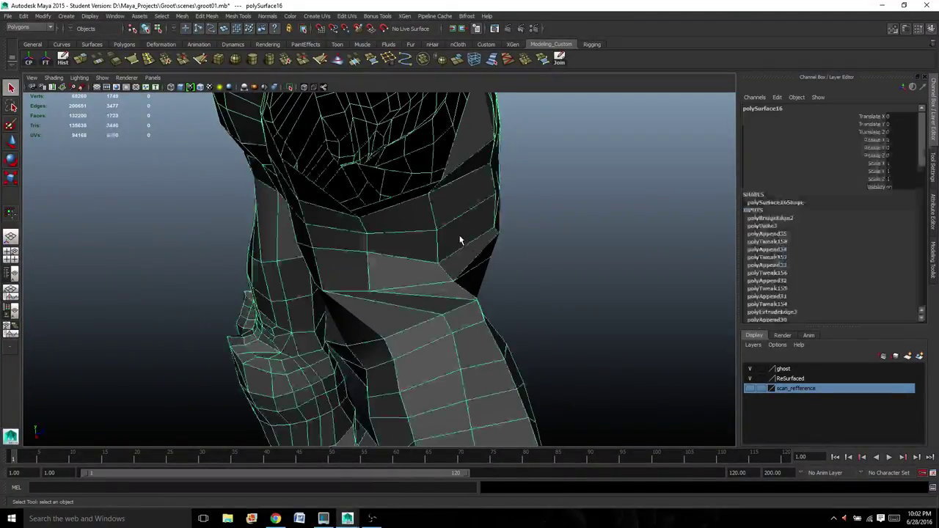
pyautogui.click(337, 59)
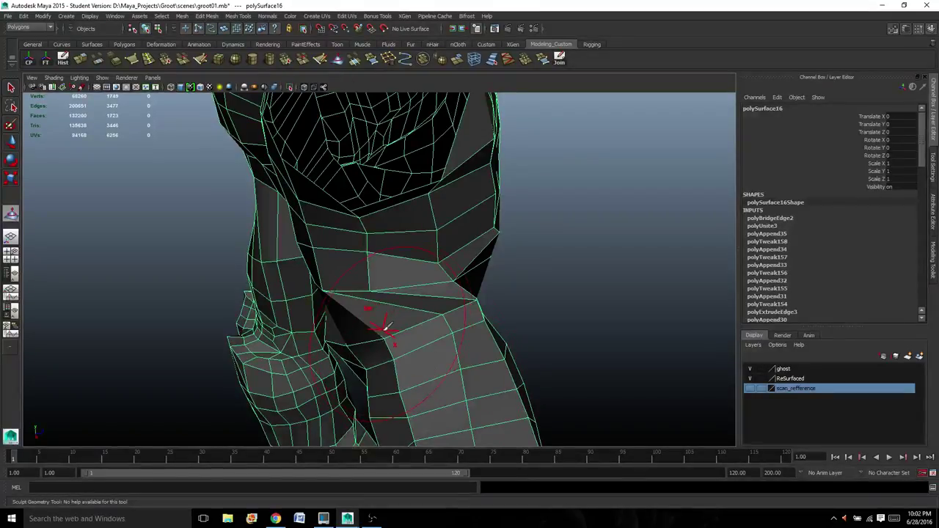
pyautogui.moveTo(381, 325)
pyautogui.keyDown('alt'); pyautogui.mouseDown()
pyautogui.moveTo(440, 346)
pyautogui.moveTo(446, 360)
pyautogui.moveTo(429, 334)
pyautogui.moveTo(430, 374)
pyautogui.moveTo(434, 350)
pyautogui.moveTo(405, 336)
pyautogui.moveTo(425, 342)
pyautogui.moveTo(422, 367)
pyautogui.moveTo(447, 342)
pyautogui.moveTo(413, 273)
pyautogui.moveTo(413, 309)
pyautogui.moveTo(499, 330)
pyautogui.moveTo(375, 241)
pyautogui.moveTo(350, 287)
pyautogui.mouseUp(); pyautogui.keyUp('alt')
pyautogui.press('b')
pyautogui.keyDown('alt'); pyautogui.moveTo(350, 287); pyautogui.dragTo(365, 266, button='right'); pyautogui.keyUp('alt')
pyautogui.scroll(-5, 365, 265)
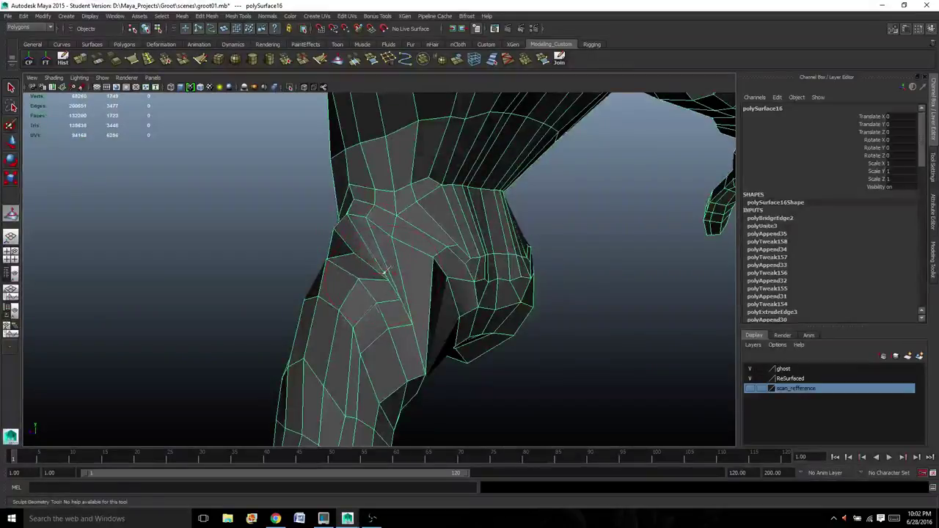
pyautogui.keyDown('alt'); pyautogui.moveTo(406, 278); pyautogui.dragTo(415, 314); pyautogui.keyUp('alt')
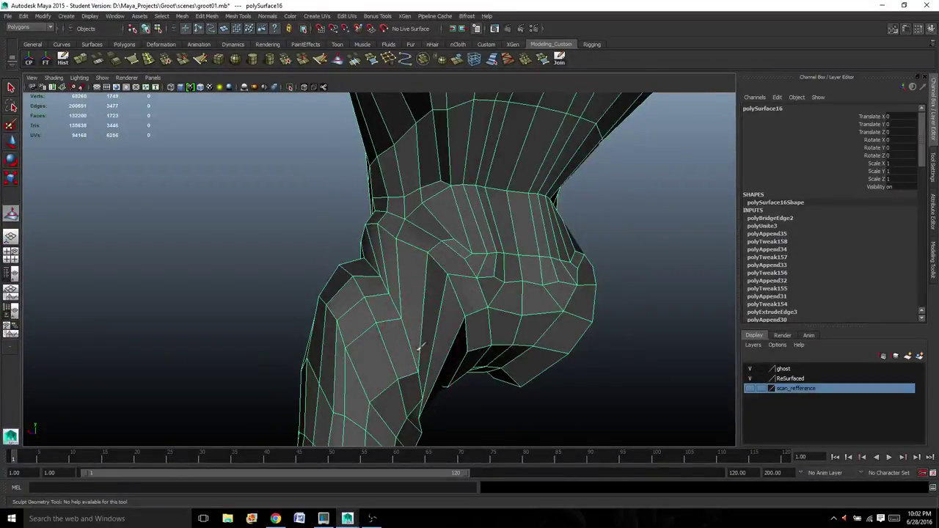
pyautogui.moveTo(421, 347)
pyautogui.keyDown('alt'); pyautogui.mouseDown()
pyautogui.moveTo(430, 372)
pyautogui.moveTo(436, 342)
pyautogui.mouseUp(); pyautogui.keyUp('alt')
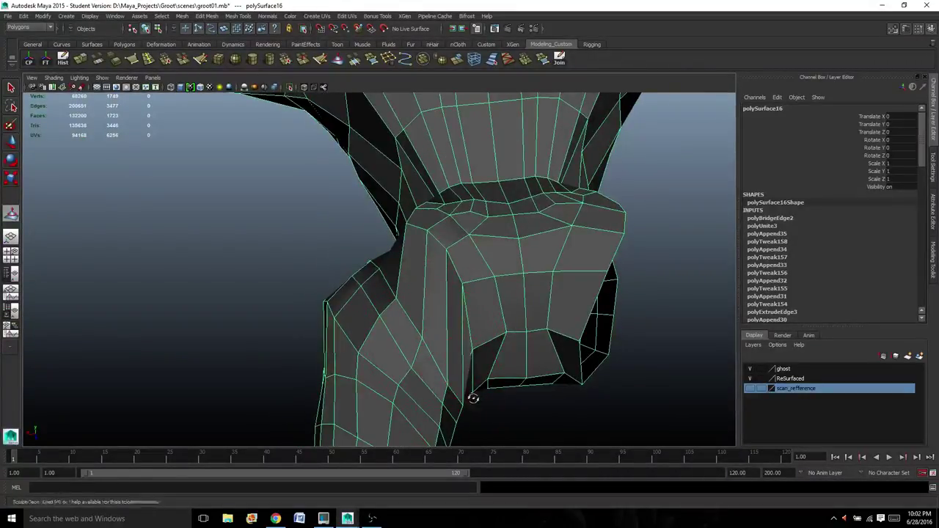
pyautogui.moveTo(470, 389)
pyautogui.keyDown('alt'); pyautogui.mouseDown()
pyautogui.moveTo(461, 329)
pyautogui.moveTo(468, 340)
pyautogui.moveTo(440, 301)
pyautogui.moveTo(388, 318)
pyautogui.mouseUp(); pyautogui.keyUp('alt')
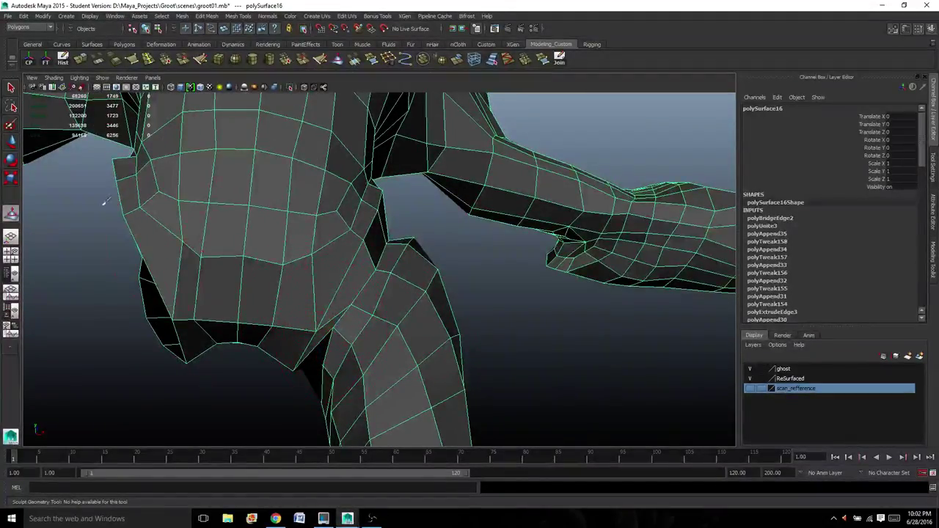
# Try a Relax sculpt stroke along the X axis on the bridged hip, and undo the stroke.
pyautogui.doubleClick(10, 213)
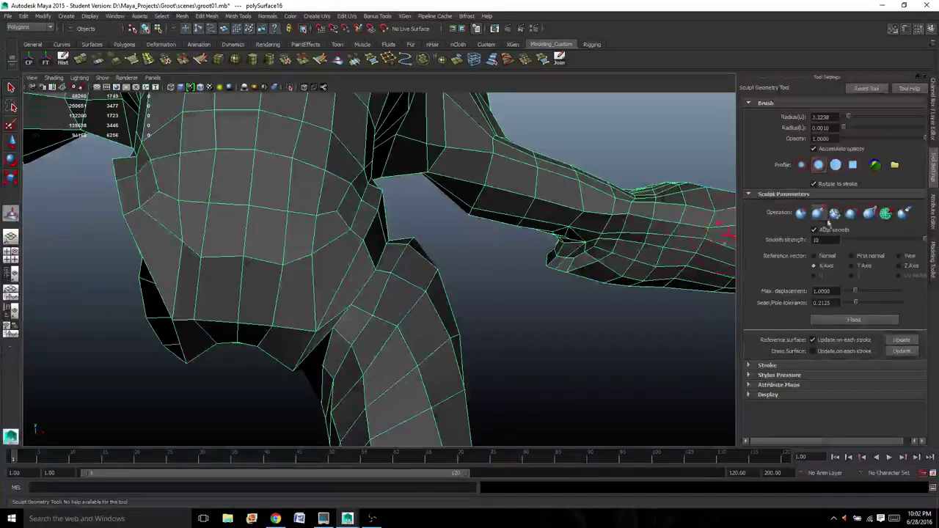
pyautogui.click(850, 213)
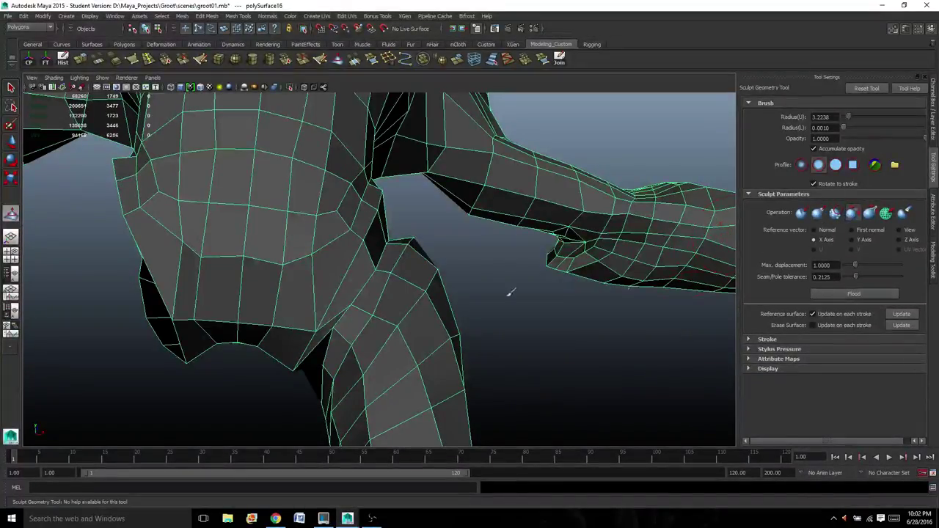
pyautogui.moveTo(356, 312)
pyautogui.mouseDown()
pyautogui.moveTo(336, 331)
pyautogui.moveTo(385, 336)
pyautogui.mouseUp()
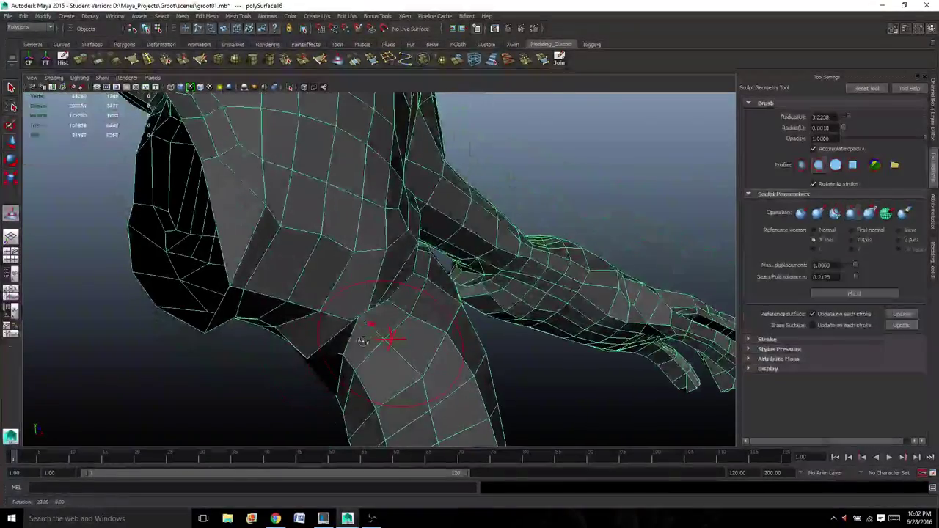
pyautogui.hotkey('ctrl', 'z')
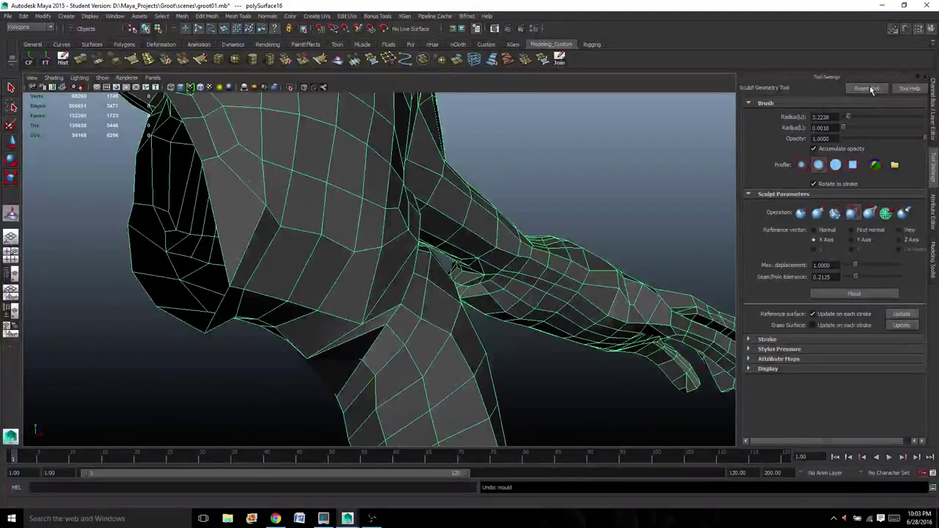
# Reset the sculpt brush, set it to Smooth with an upper radius of 1.9579, and smooth the bridged hip all around.
pyautogui.click(866, 88)
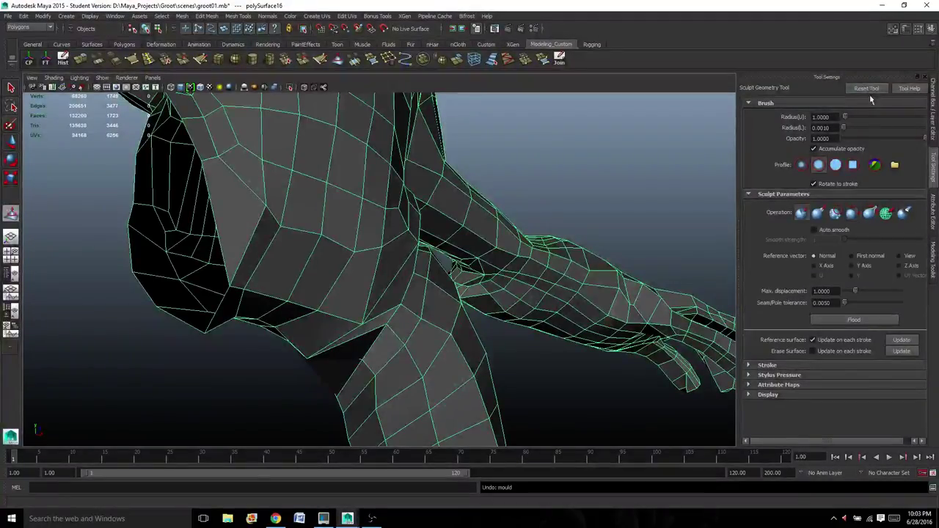
pyautogui.click(835, 212)
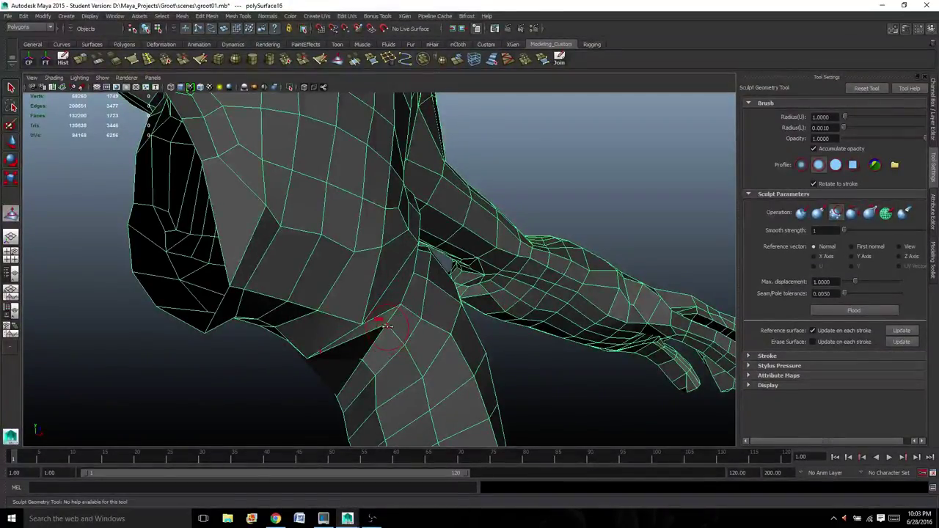
pyautogui.moveTo(396, 328)
pyautogui.mouseDown()
pyautogui.moveTo(387, 329)
pyautogui.moveTo(399, 248)
pyautogui.moveTo(404, 289)
pyautogui.moveTo(415, 269)
pyautogui.moveTo(397, 271)
pyautogui.moveTo(415, 268)
pyautogui.moveTo(419, 315)
pyautogui.moveTo(434, 265)
pyautogui.moveTo(419, 272)
pyautogui.moveTo(426, 254)
pyautogui.mouseUp()
pyautogui.moveTo(376, 231)
pyautogui.keyDown('alt'); pyautogui.mouseDown()
pyautogui.moveTo(315, 210)
pyautogui.moveTo(332, 229)
pyautogui.moveTo(382, 248)
pyautogui.mouseUp(); pyautogui.keyUp('alt')
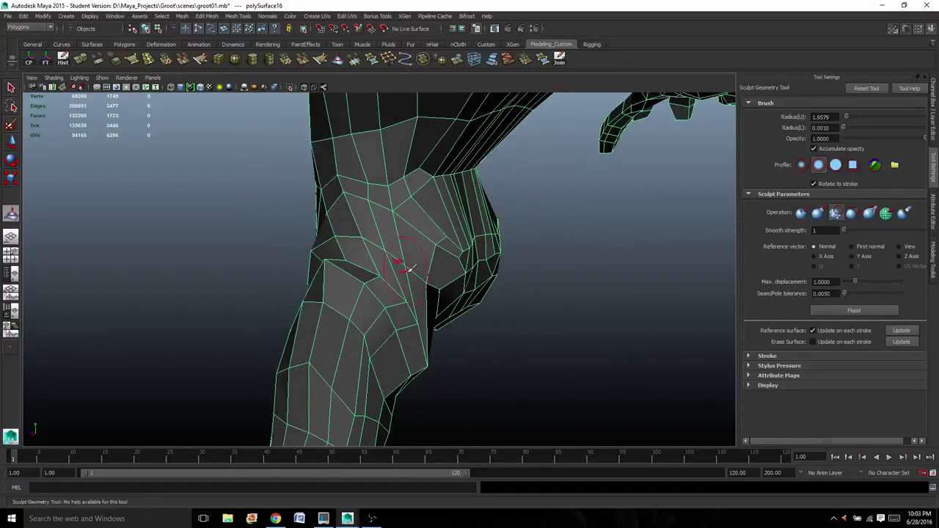
pyautogui.keyDown('alt'); pyautogui.moveTo(429, 280); pyautogui.dragTo(365, 266); pyautogui.keyUp('alt')
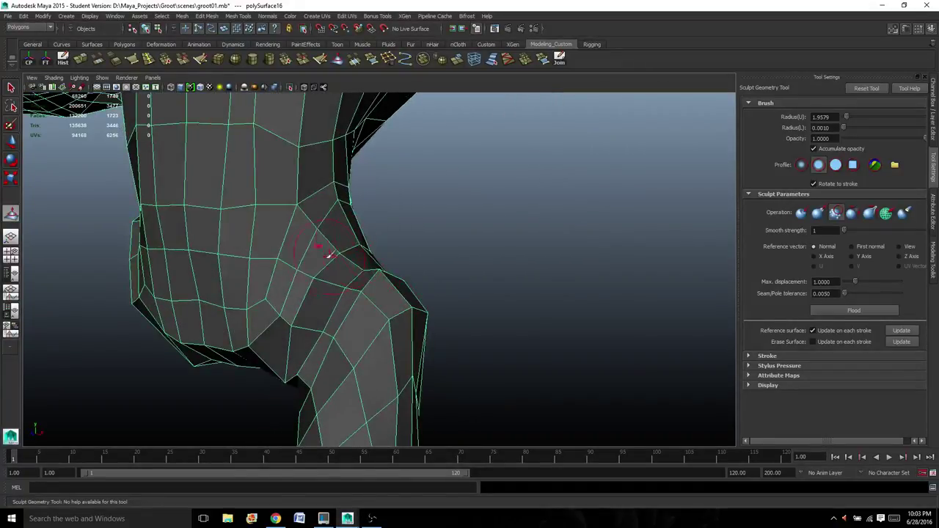
pyautogui.keyDown('alt'); pyautogui.moveTo(300, 310); pyautogui.dragTo(332, 295); pyautogui.keyUp('alt')
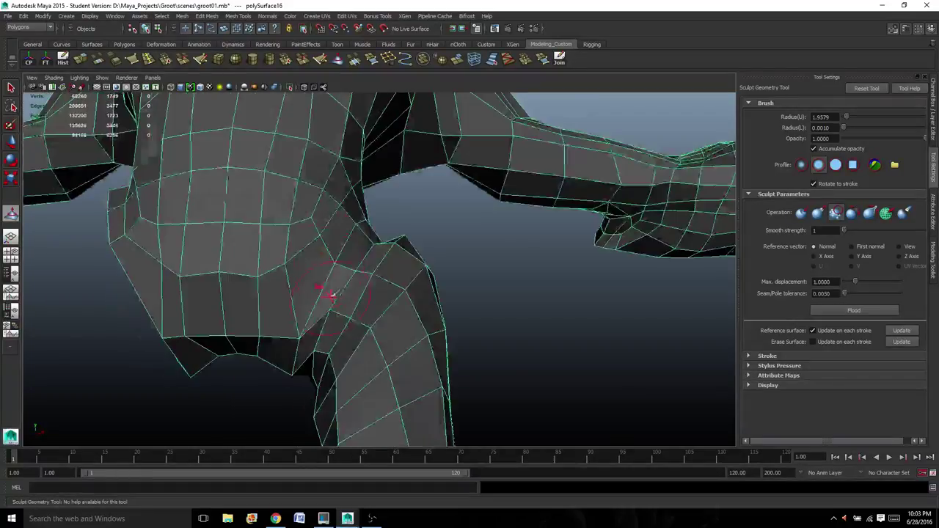
pyautogui.moveTo(294, 346)
pyautogui.keyDown('alt'); pyautogui.mouseDown()
pyautogui.moveTo(325, 330)
pyautogui.moveTo(304, 256)
pyautogui.moveTo(315, 274)
pyautogui.moveTo(330, 272)
pyautogui.mouseUp(); pyautogui.keyUp('alt')
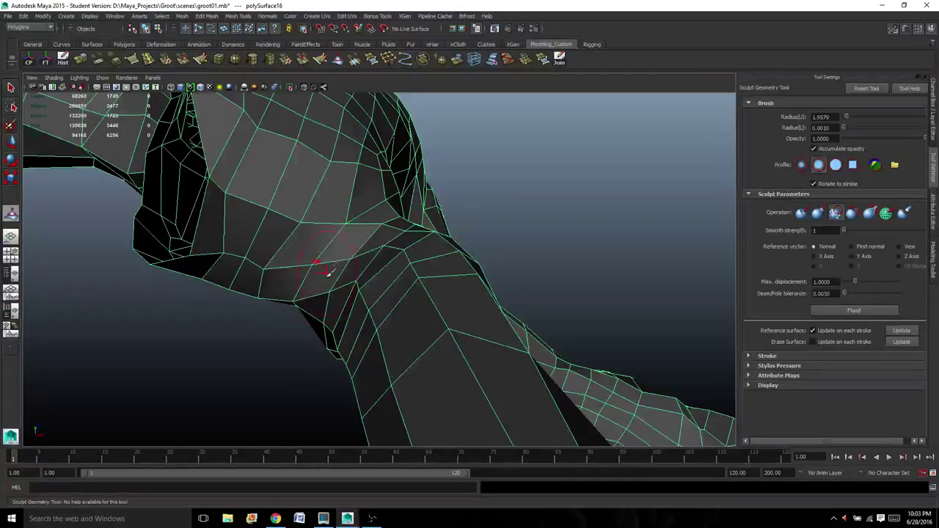
pyautogui.keyDown('alt'); pyautogui.moveTo(375, 220); pyautogui.dragTo(500, 327); pyautogui.keyUp('alt')
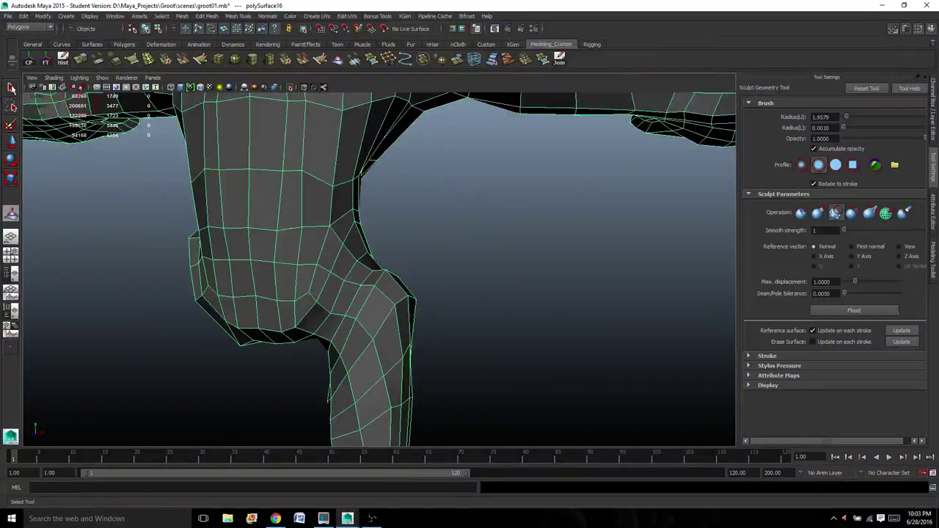
# Delete all faces of the body's legless half in the front view, and reselect the remaining half as an object.
pyautogui.press('q')
pyautogui.scroll(-10, 211, 196)
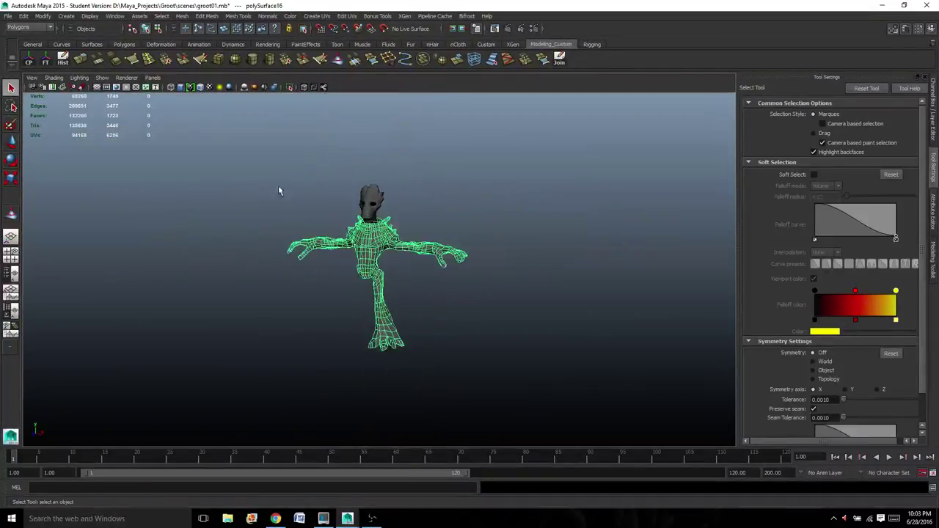
pyautogui.keyDown('alt'); pyautogui.moveTo(382, 219); pyautogui.dragTo(390, 224); pyautogui.keyUp('alt')
pyautogui.scroll(4, 413, 225)
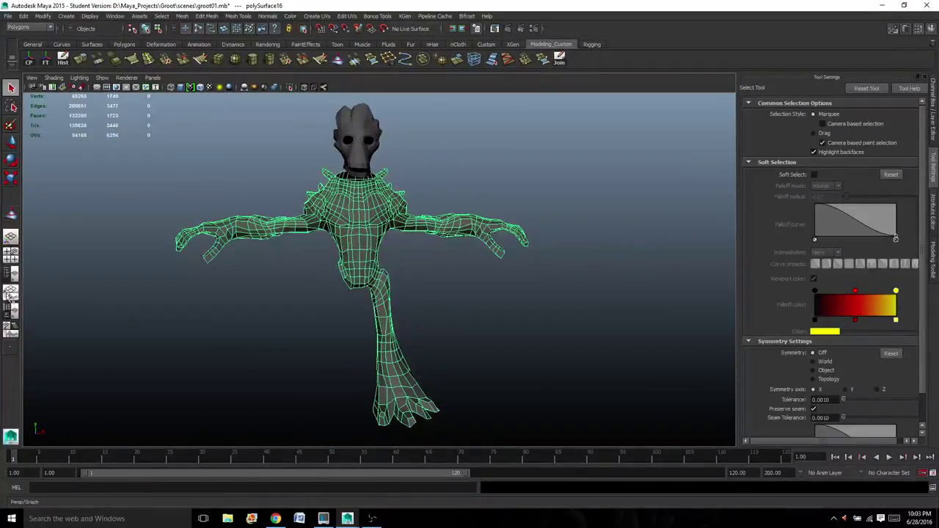
pyautogui.click(10, 256)
pyautogui.press('space')
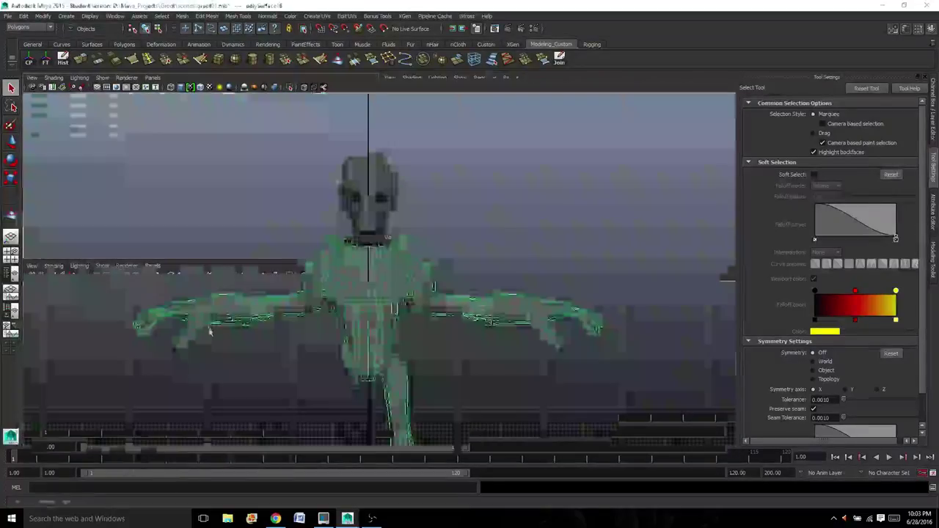
pyautogui.scroll(6, 242, 345)
pyautogui.moveTo(357, 265); pyautogui.dragTo(361, 300, button='right')
pyautogui.scroll(-8, 361, 300)
pyautogui.moveTo(204, 180); pyautogui.dragTo(373, 368)
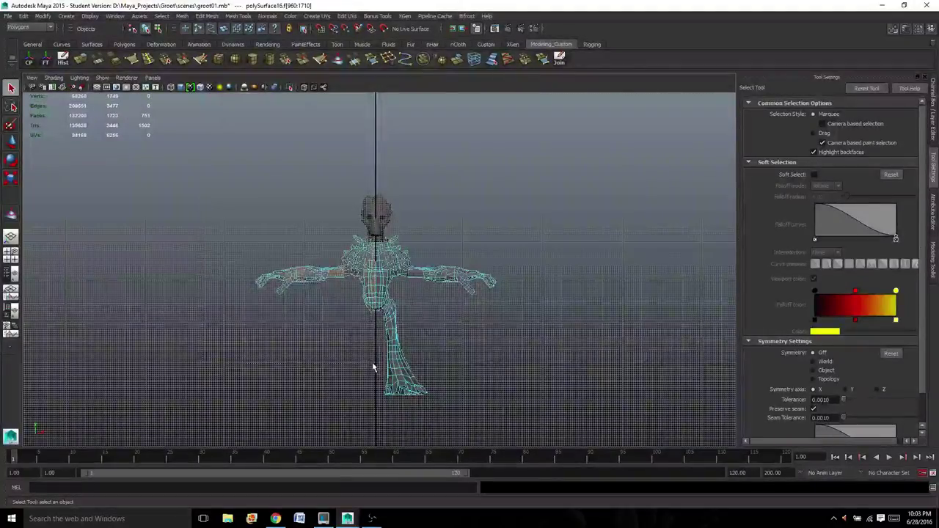
pyautogui.press('Delete')
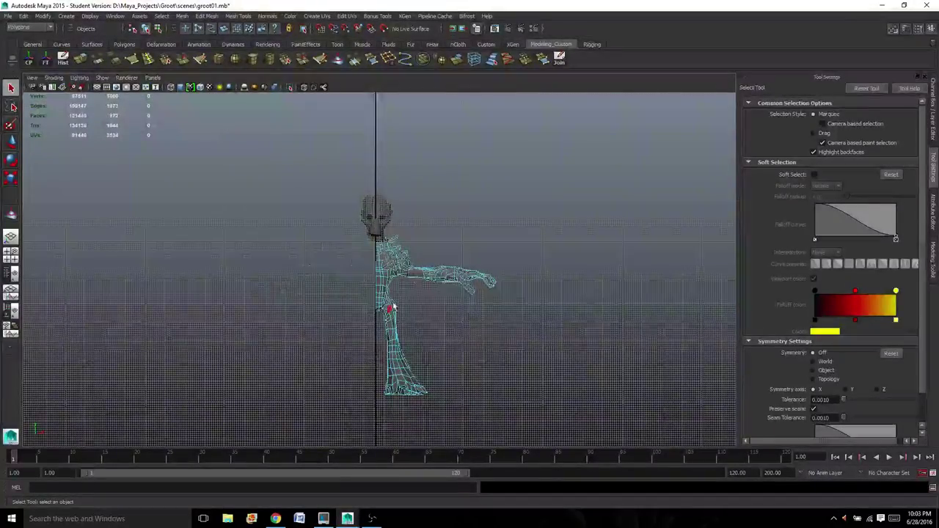
pyautogui.moveTo(396, 272); pyautogui.dragTo(433, 257, button='right')
pyautogui.click(383, 264)
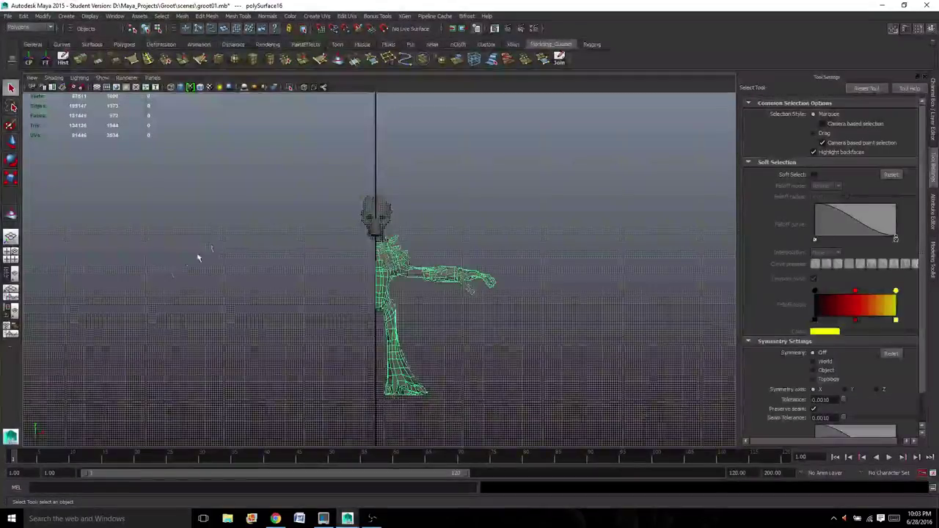
# Mirror the remaining half body with Mirror Geometry in the perspective view to form the complete body.
pyautogui.click(11, 254)
pyautogui.scroll(4, 309, 184)
pyautogui.scroll(4, 447, 155)
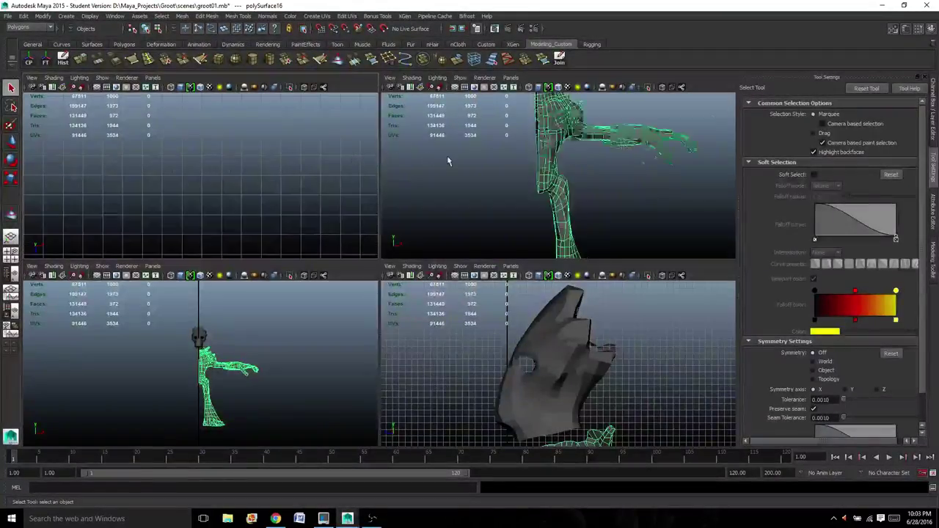
pyautogui.press('space')
pyautogui.scroll(-3, 463, 174)
pyautogui.moveTo(396, 202)
pyautogui.keyDown('alt'); pyautogui.mouseDown()
pyautogui.moveTo(447, 208)
pyautogui.moveTo(392, 208)
pyautogui.mouseUp(); pyautogui.keyUp('alt')
pyautogui.scroll(-3, 392, 207)
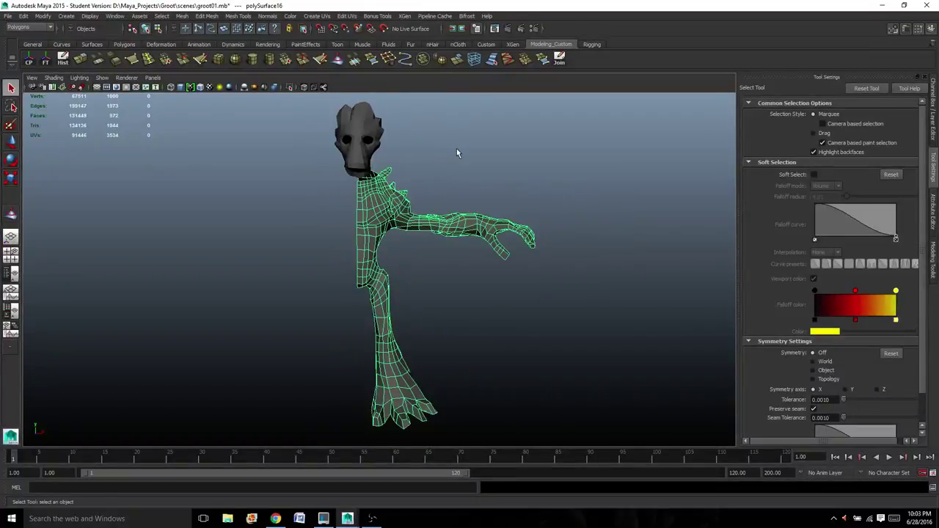
pyautogui.click(182, 15)
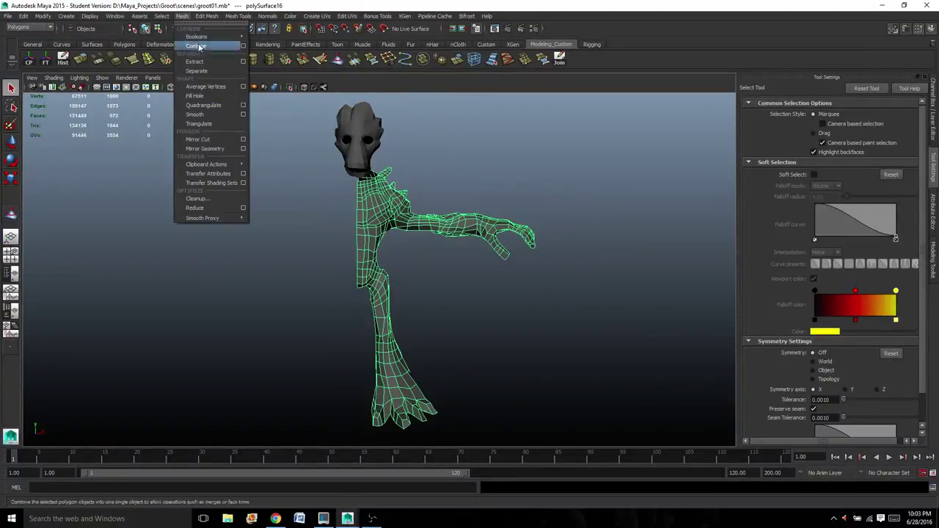
pyautogui.click(202, 149)
pyautogui.moveTo(373, 204); pyautogui.dragTo(417, 191, button='right')
# Examine the mirrored body's legs, chest and neck opening from several angles.
pyautogui.scroll(3, 458, 232)
pyautogui.keyDown('alt'); pyautogui.moveTo(458, 232); pyautogui.dragTo(430, 237); pyautogui.keyUp('alt')
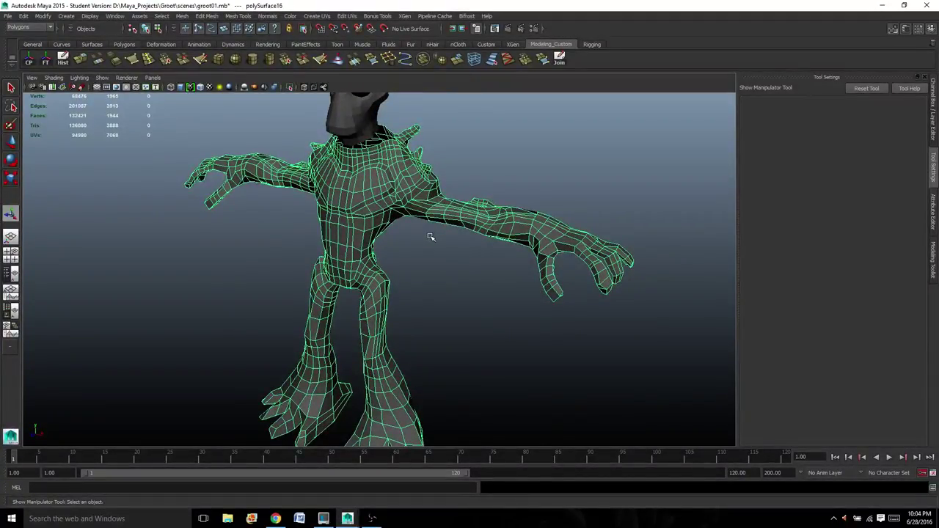
pyautogui.keyDown('alt'); pyautogui.moveTo(306, 195); pyautogui.dragTo(371, 254); pyautogui.keyUp('alt')
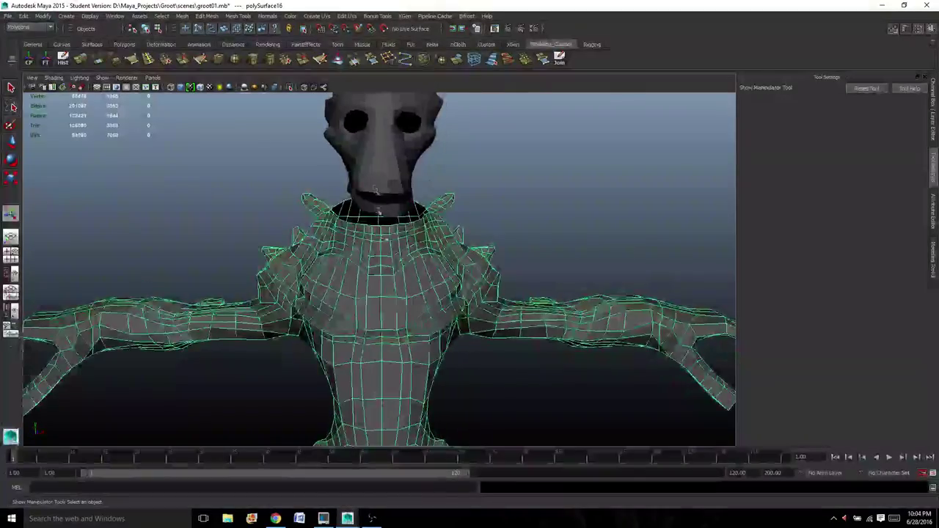
pyautogui.click(379, 199)
pyautogui.scroll(3, 377, 203)
pyautogui.click(376, 203)
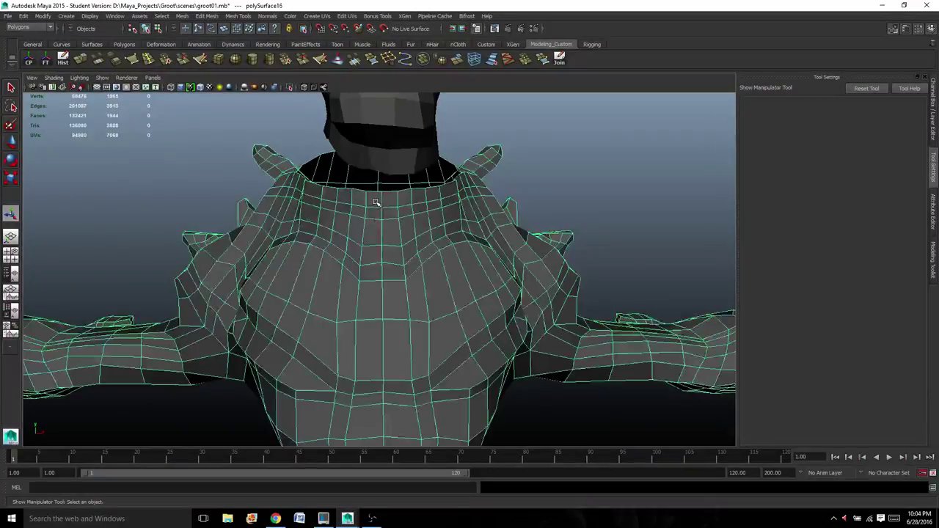
pyautogui.keyDown('alt'); pyautogui.moveTo(355, 205); pyautogui.dragTo(273, 140); pyautogui.keyUp('alt')
pyautogui.scroll(-5, 240, 300)
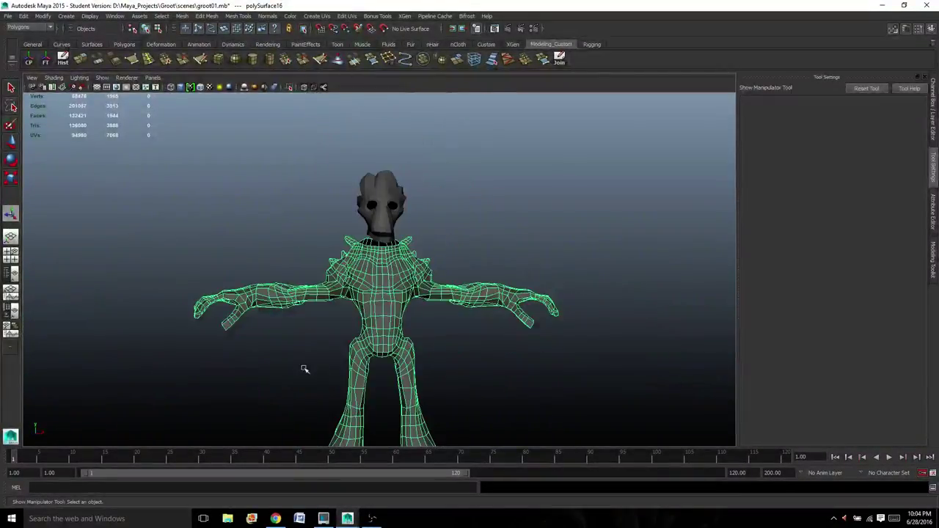
pyautogui.keyDown('alt'); pyautogui.moveTo(304, 369); pyautogui.dragTo(301, 321); pyautogui.keyUp('alt')
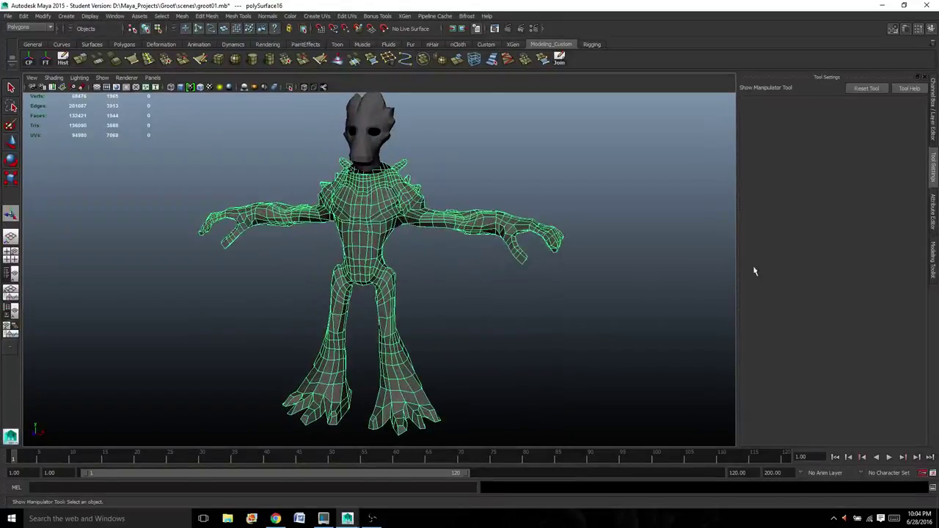
# Show the scan_refference layer, frame the whole scene, hide the ReSurfaced layer and make ReSurfaced the active layer.
pyautogui.click(932, 116)
pyautogui.click(750, 379)
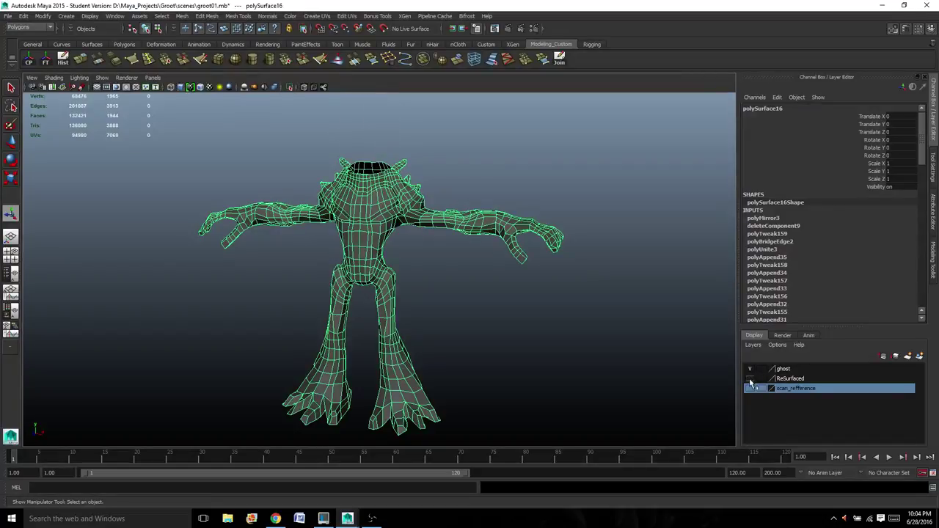
pyautogui.click(750, 379)
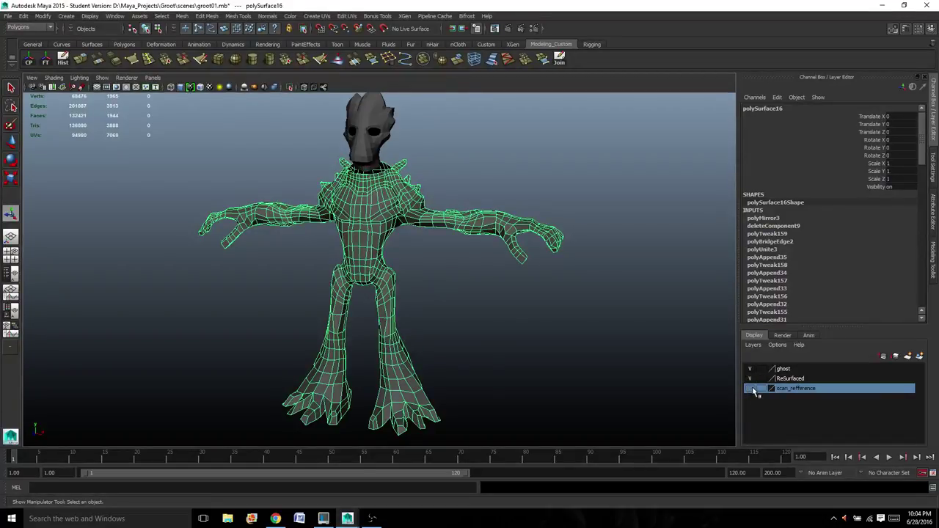
pyautogui.click(750, 389)
pyautogui.press('a')
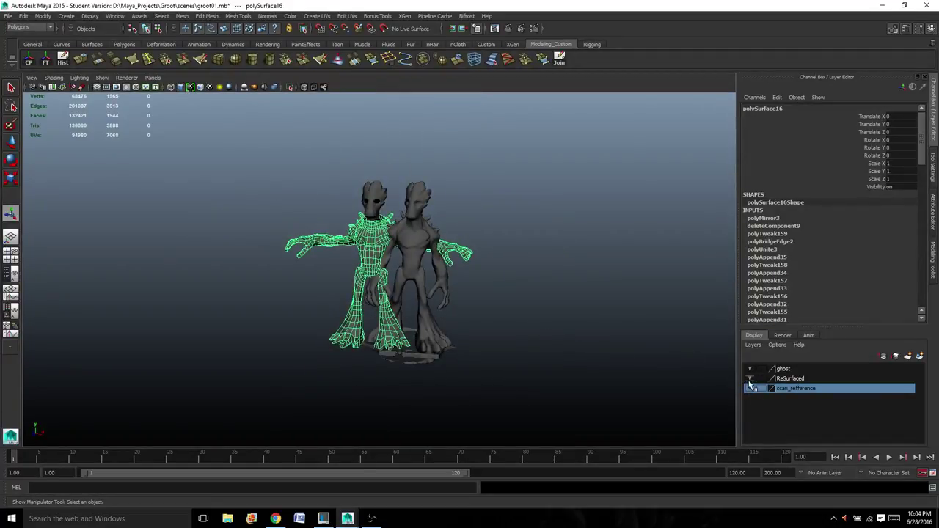
pyautogui.click(750, 379)
pyautogui.click(796, 379)
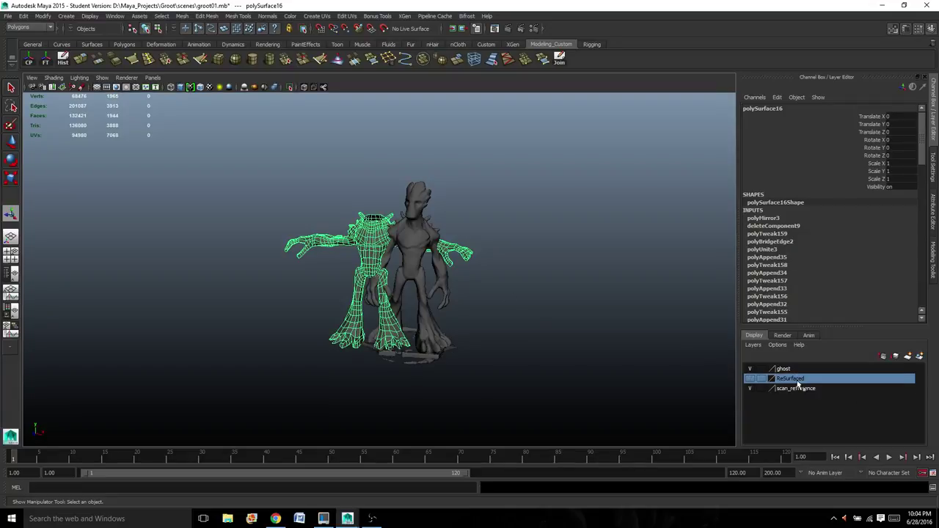
# Add the mirrored body to the ReSurfaced layer and delete the scanned Groot reference meshes from the scene.
pyautogui.rightClick(800, 380)
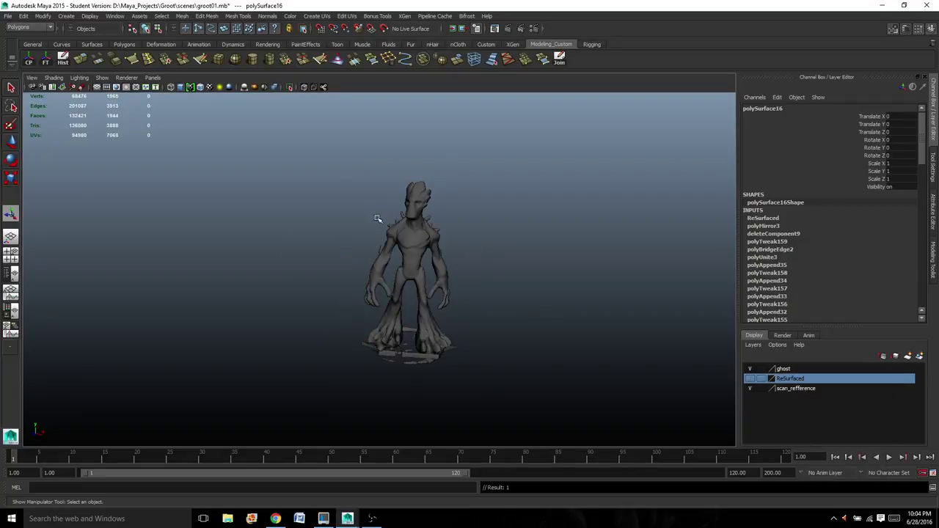
pyautogui.moveTo(323, 182); pyautogui.dragTo(478, 359)
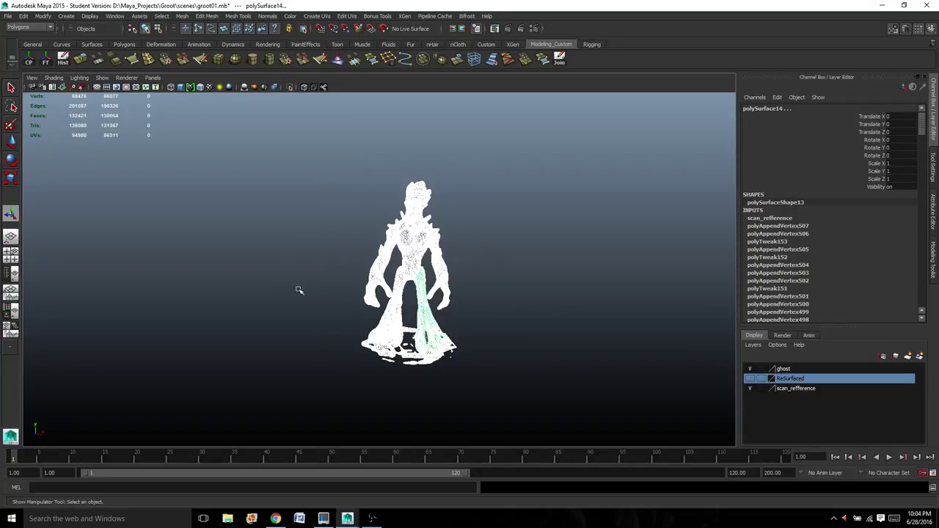
pyautogui.press('Delete')
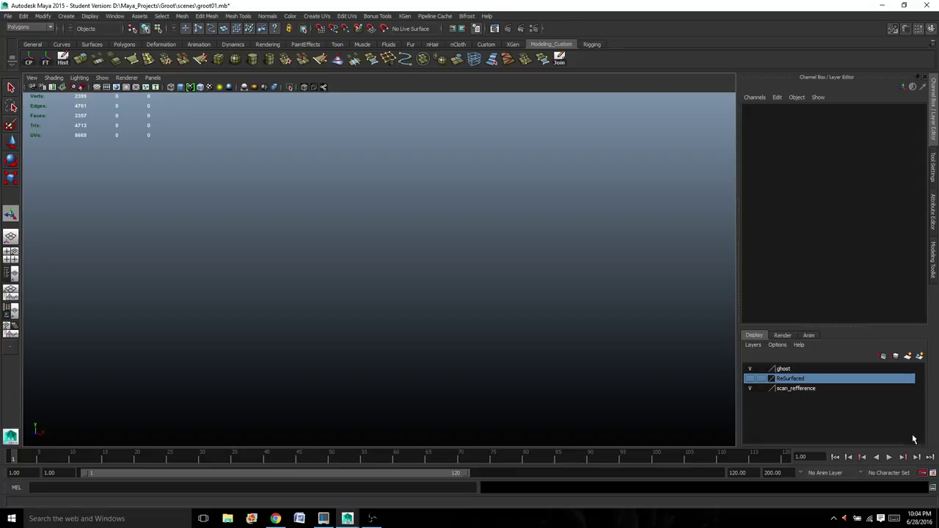
# Delete the ReSurfaced display layer while keeping its geometry in the scene.
pyautogui.click(791, 389)
pyautogui.click(791, 380)
pyautogui.rightClick(778, 381)
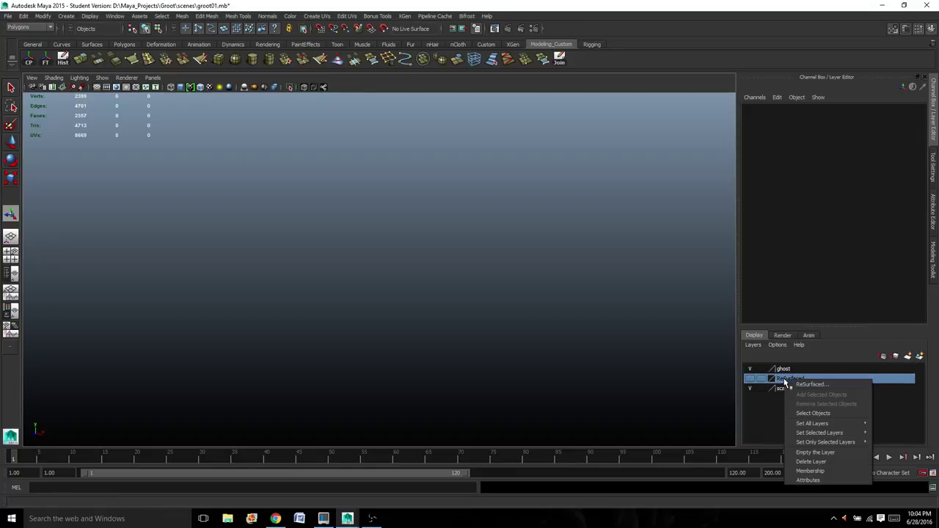
pyautogui.click(817, 463)
# Examine the complete resurfaced figure and the gap between the head's neck and the body's neck opening.
pyautogui.scroll(5, 453, 323)
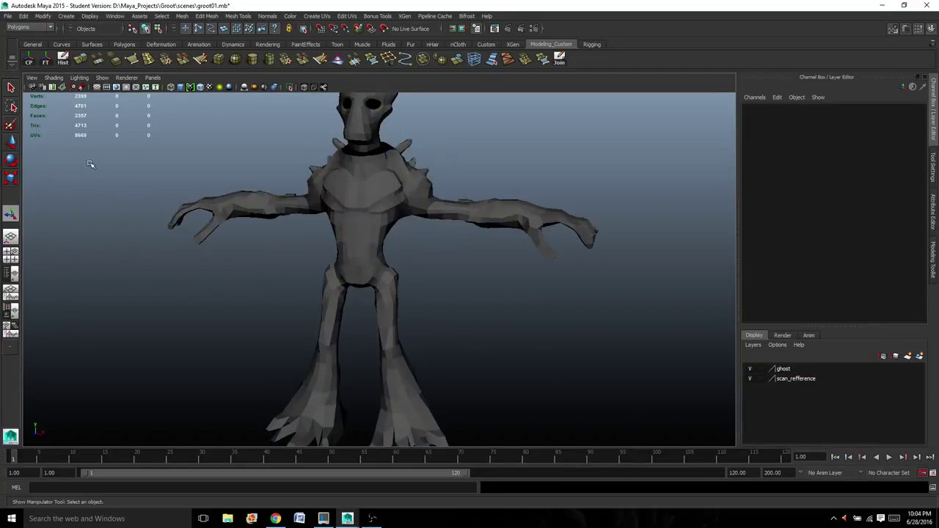
pyautogui.scroll(-5, 91, 164)
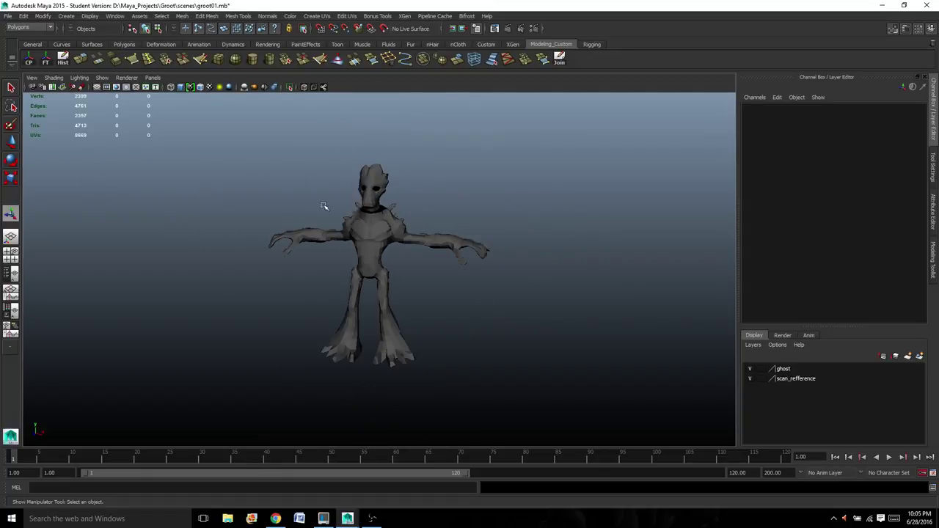
pyautogui.moveTo(307, 165); pyautogui.dragTo(517, 325)
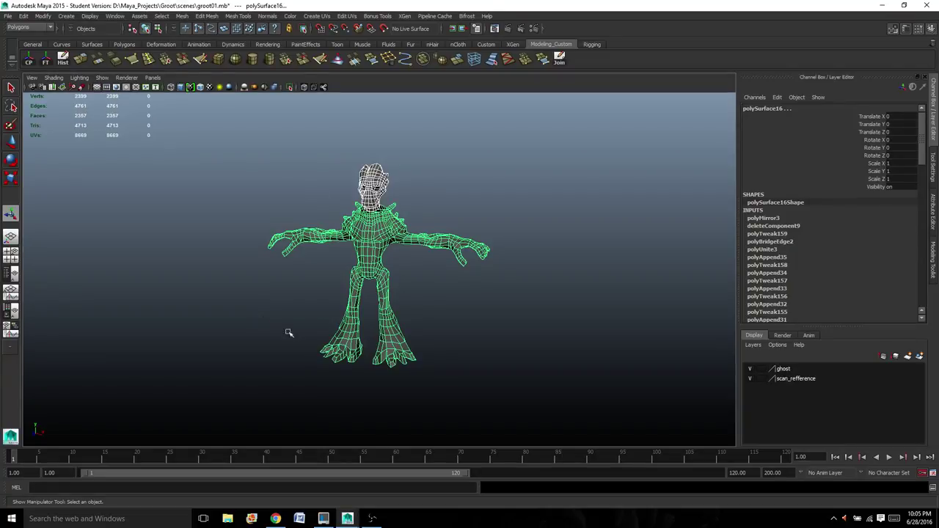
pyautogui.scroll(5, 341, 323)
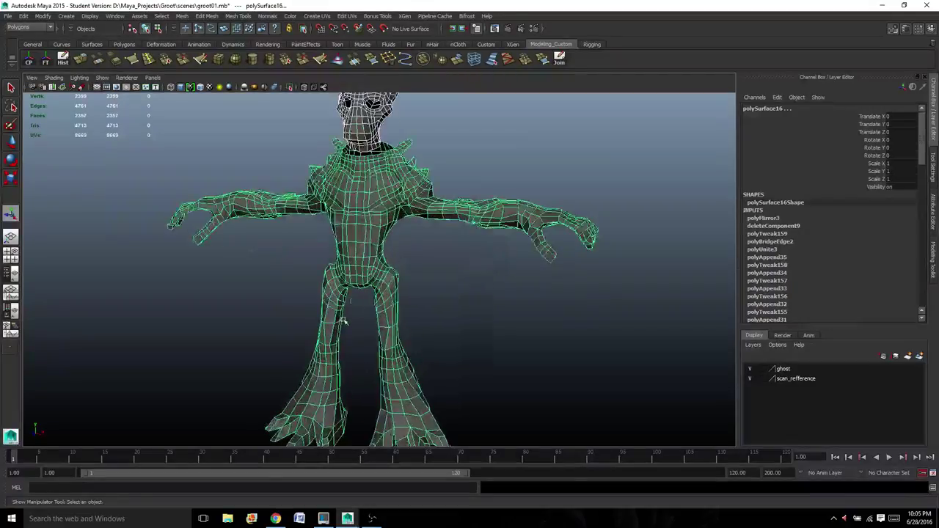
pyautogui.scroll(-3, 413, 268)
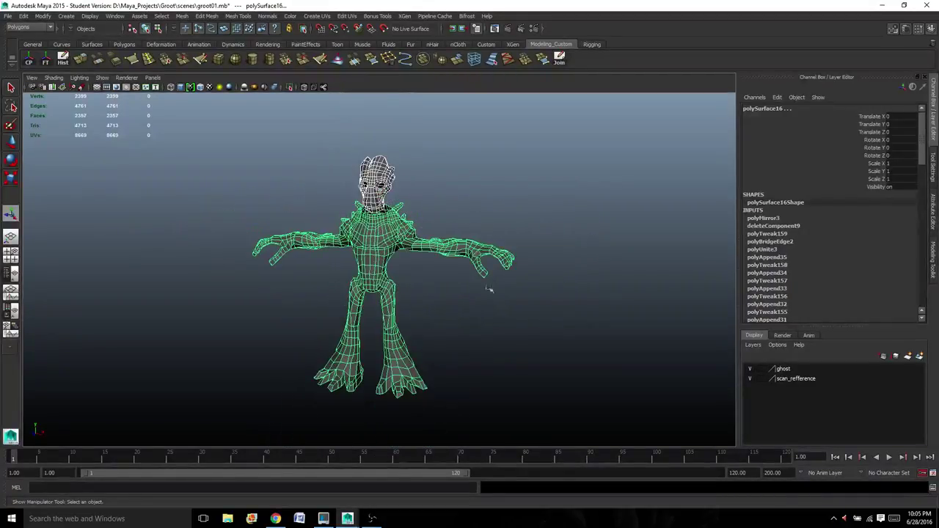
pyautogui.keyDown('alt'); pyautogui.moveTo(488, 288); pyautogui.dragTo(368, 291); pyautogui.keyUp('alt')
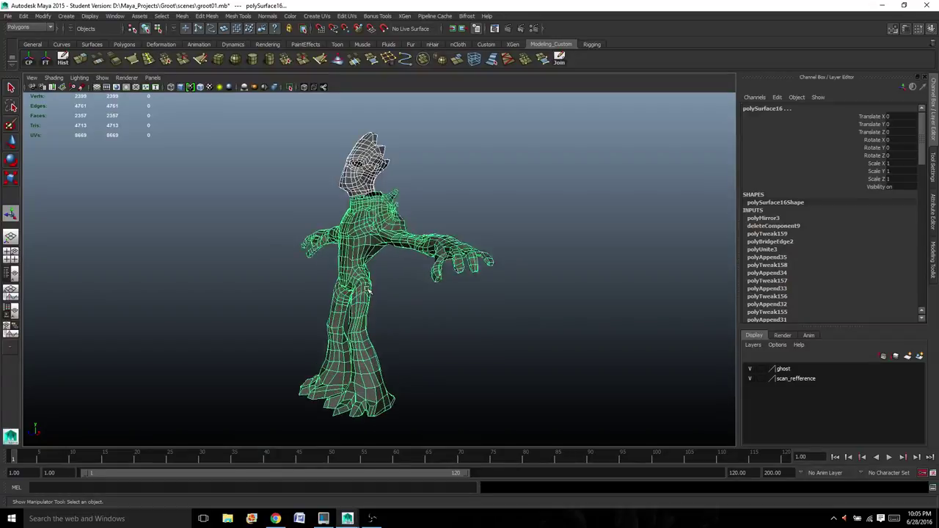
pyautogui.keyDown('alt'); pyautogui.moveTo(418, 263); pyautogui.dragTo(497, 259); pyautogui.keyUp('alt')
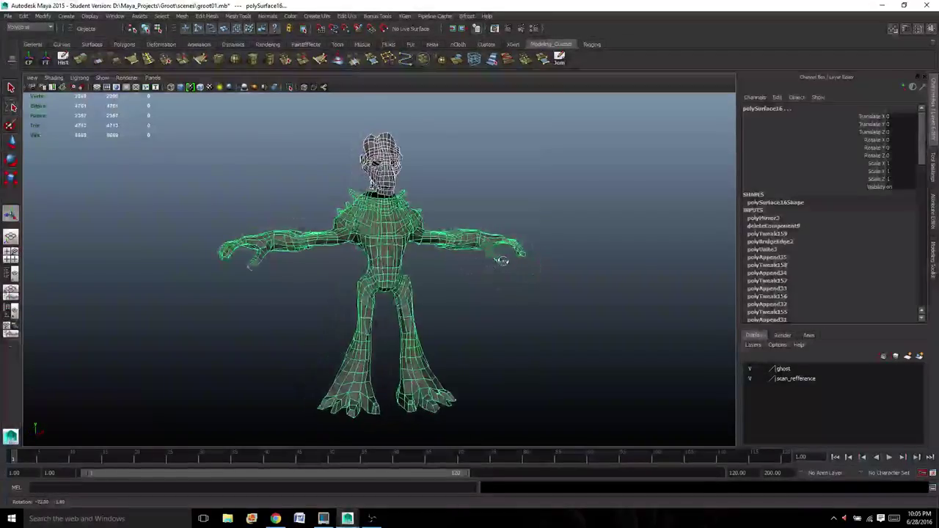
pyautogui.scroll(5, 450, 264)
pyautogui.keyDown('alt'); pyautogui.moveTo(424, 224); pyautogui.dragTo(445, 320, button='middle'); pyautogui.keyUp('alt')
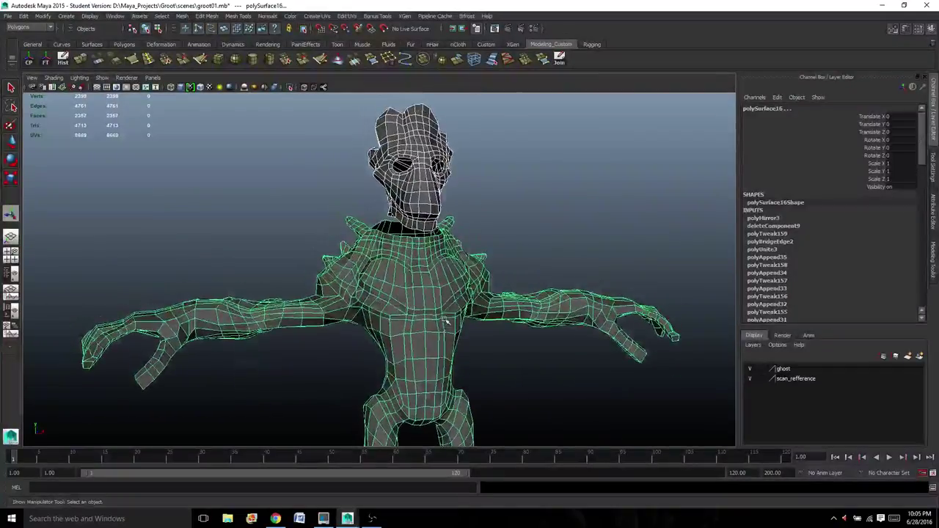
pyautogui.scroll(6, 445, 320)
pyautogui.keyDown('alt'); pyautogui.moveTo(452, 221); pyautogui.dragTo(396, 324, button='middle'); pyautogui.keyUp('alt')
pyautogui.keyDown('alt'); pyautogui.moveTo(395, 324); pyautogui.dragTo(434, 301); pyautogui.keyUp('alt')
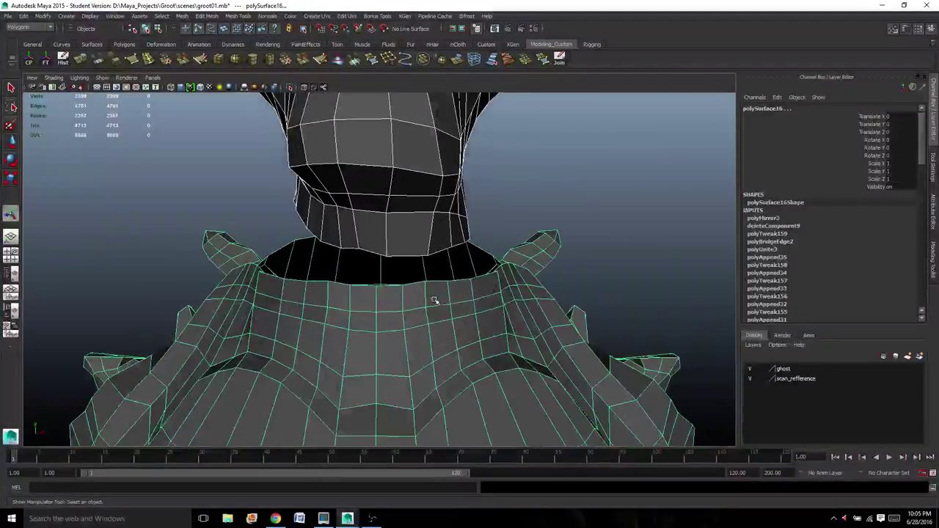
pyautogui.moveTo(390, 292); pyautogui.dragTo(388, 269, button='right')
pyautogui.click(386, 300)
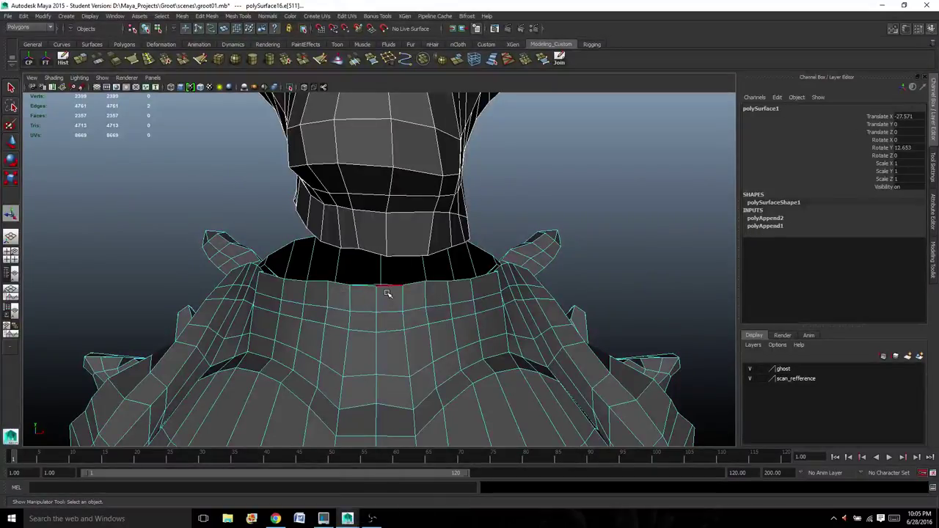
pyautogui.click(387, 293)
pyautogui.moveTo(429, 204); pyautogui.dragTo(470, 191, button='right')
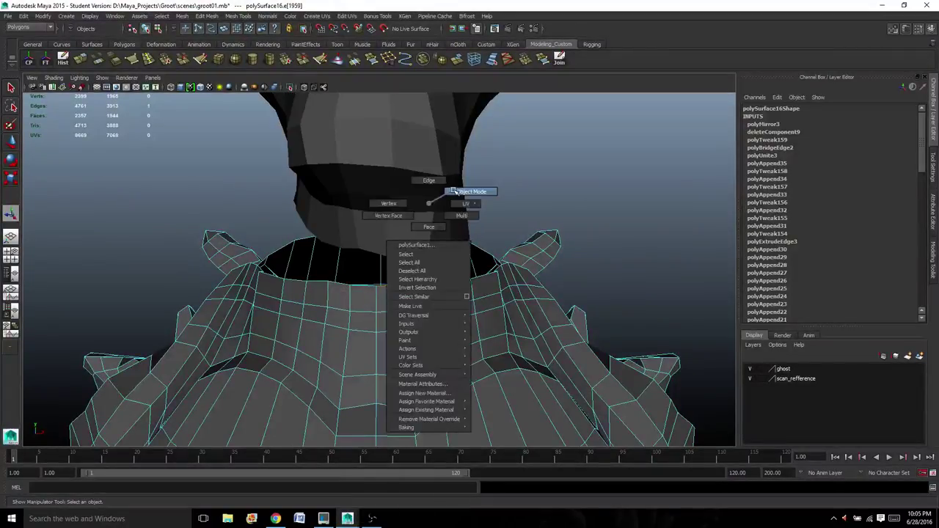
# Combine the head and the body into a single polygon mesh.
pyautogui.click(415, 217)
pyautogui.keyDown('shift'); pyautogui.click(440, 320); pyautogui.keyUp('shift')
pyautogui.scroll(-4, 357, 287)
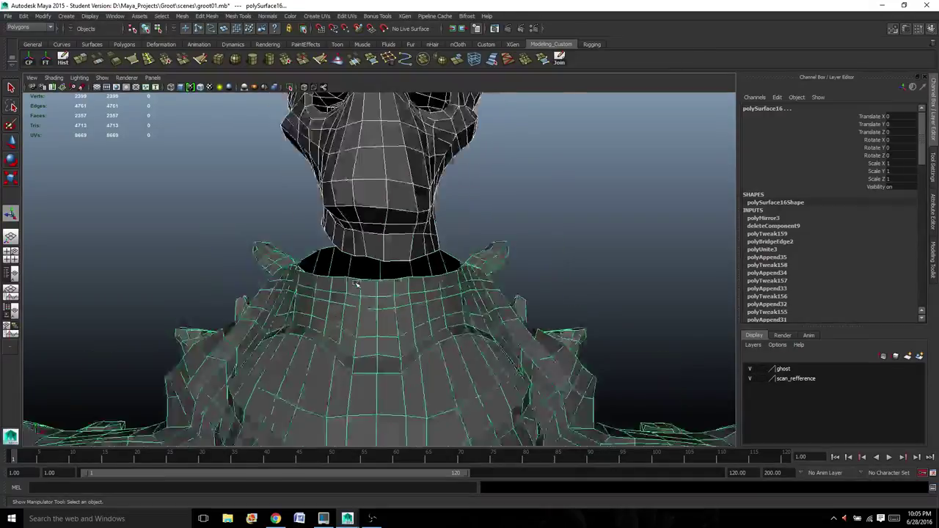
pyautogui.click(423, 58)
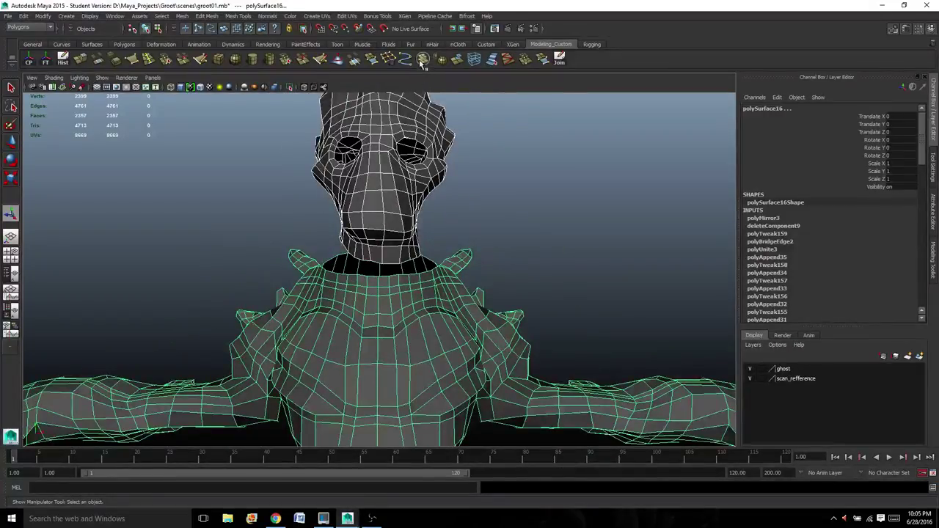
# Join the front centre of the body's neck opening to the head's lower neck edge with Target Weld.
pyautogui.click(932, 257)
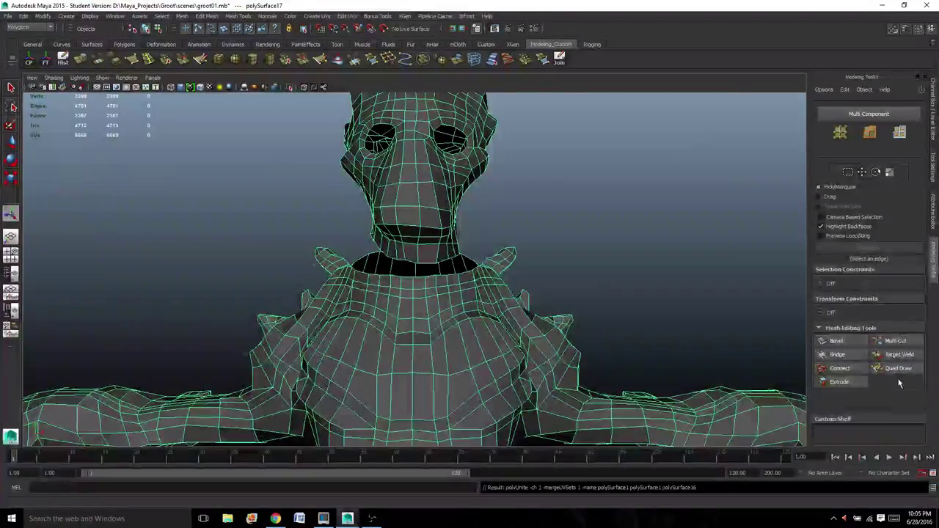
pyautogui.click(889, 355)
pyautogui.scroll(3, 669, 314)
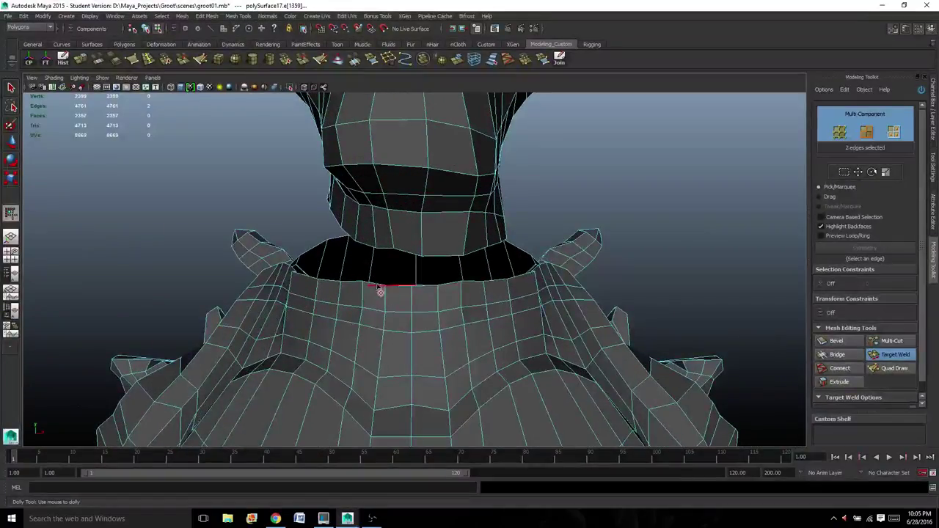
pyautogui.keyDown('alt'); pyautogui.moveTo(400, 295); pyautogui.dragTo(488, 294); pyautogui.keyUp('alt')
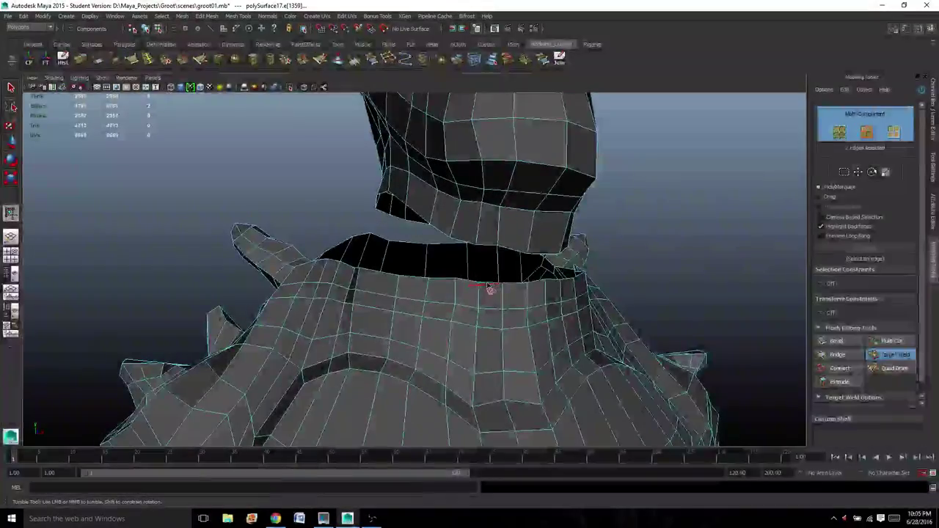
pyautogui.keyDown('alt'); pyautogui.moveTo(562, 304); pyautogui.dragTo(492, 288); pyautogui.keyUp('alt')
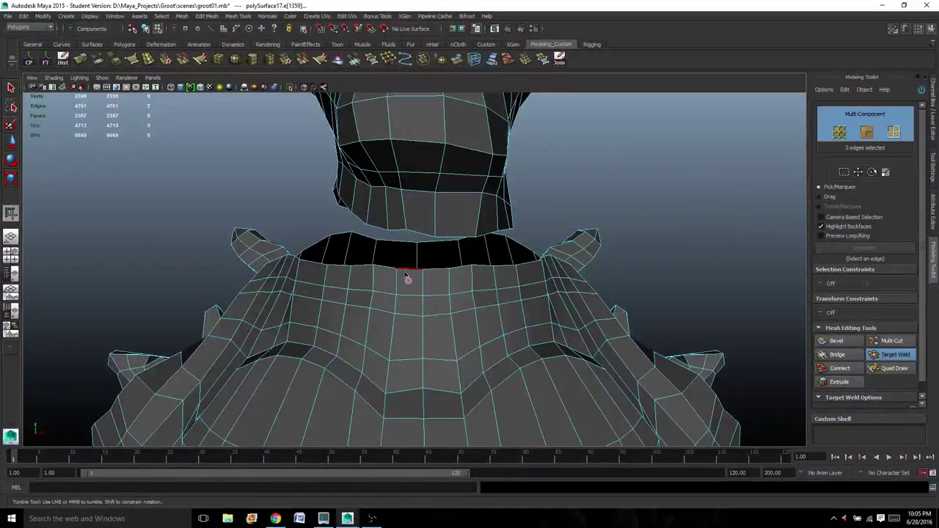
pyautogui.moveTo(420, 238); pyautogui.dragTo(422, 240)
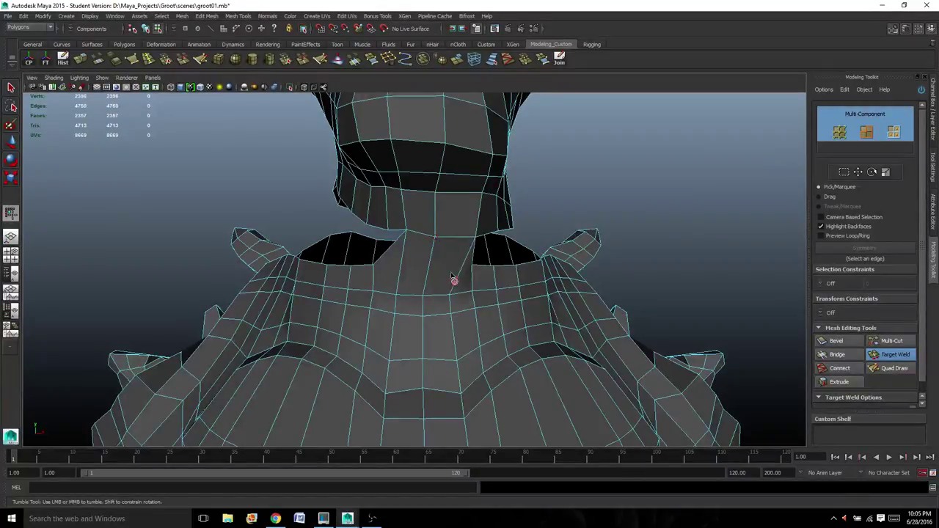
# Weld more neck opening vertices to the head's lower border, working from the front around to the character's left side.
pyautogui.keyDown('alt'); pyautogui.moveTo(453, 279); pyautogui.dragTo(330, 285); pyautogui.keyUp('alt')
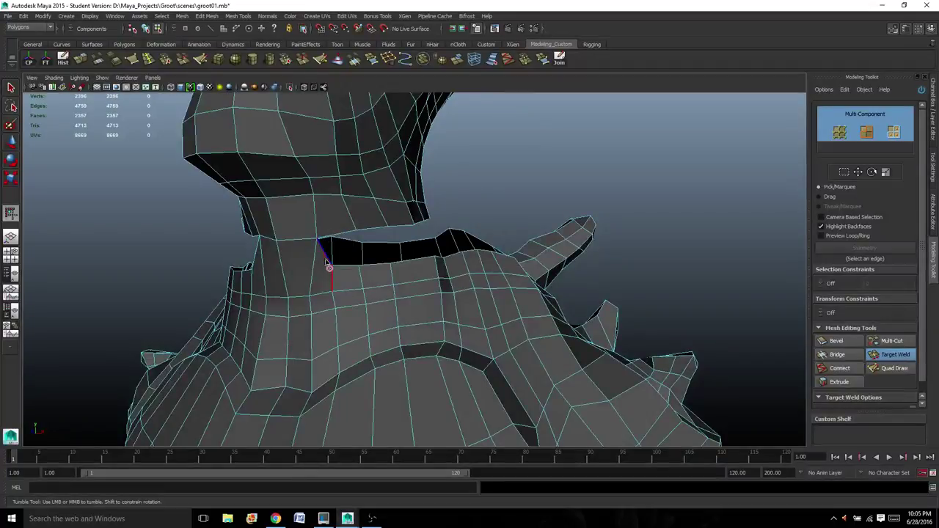
pyautogui.moveTo(329, 238); pyautogui.dragTo(517, 256)
pyautogui.keyDown('alt'); pyautogui.moveTo(495, 291); pyautogui.dragTo(563, 255); pyautogui.keyUp('alt')
pyautogui.keyDown('alt'); pyautogui.moveTo(534, 296); pyautogui.dragTo(581, 250); pyautogui.keyUp('alt')
pyautogui.keyDown('alt'); pyautogui.moveTo(599, 281); pyautogui.dragTo(133, 361); pyautogui.keyUp('alt')
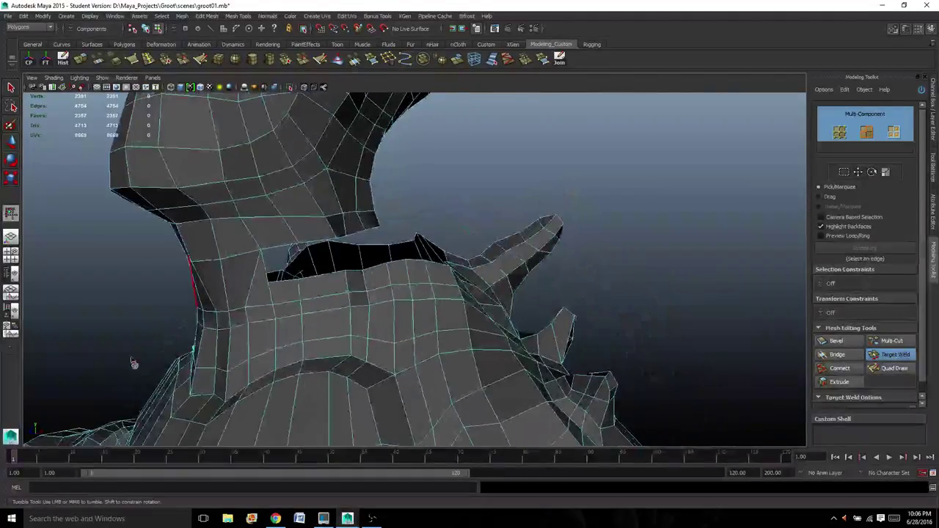
pyautogui.moveTo(266, 272)
pyautogui.mouseDown()
pyautogui.moveTo(280, 248)
pyautogui.moveTo(257, 282)
pyautogui.moveTo(278, 276)
pyautogui.moveTo(279, 288)
pyautogui.moveTo(256, 288)
pyautogui.moveTo(265, 256)
pyautogui.mouseUp()
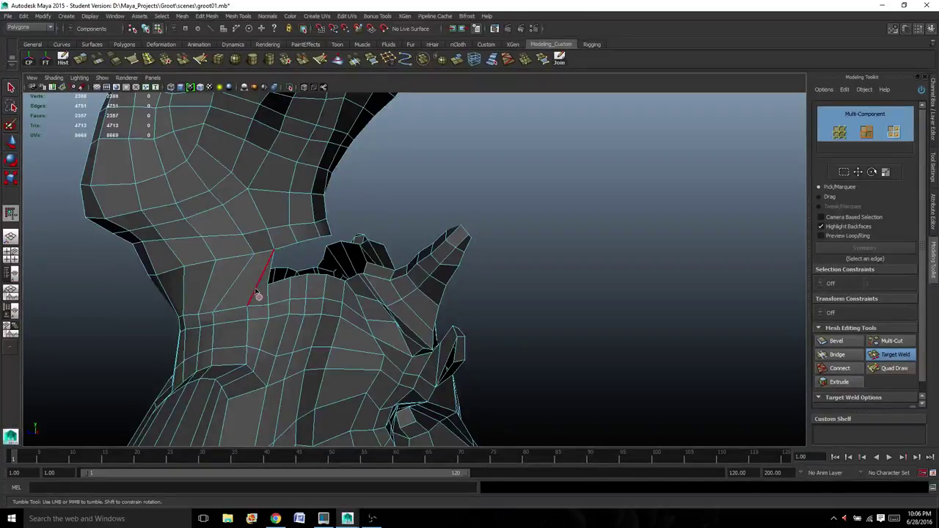
# Weld the next neck opening vertices to the head's border on the character's right side.
pyautogui.keyDown('alt'); pyautogui.moveTo(256, 296); pyautogui.dragTo(436, 307); pyautogui.keyUp('alt')
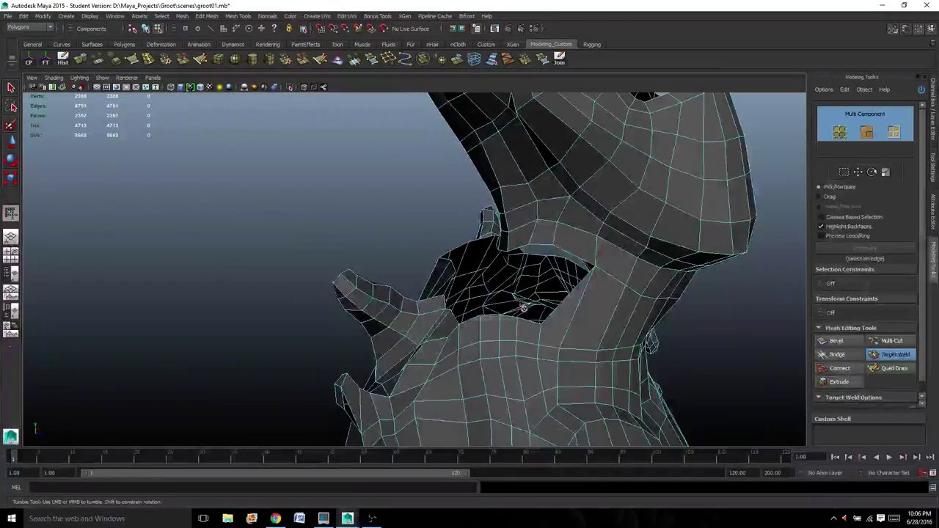
pyautogui.moveTo(566, 302); pyautogui.dragTo(571, 254)
pyautogui.keyDown('alt'); pyautogui.moveTo(532, 295); pyautogui.dragTo(556, 292); pyautogui.keyUp('alt')
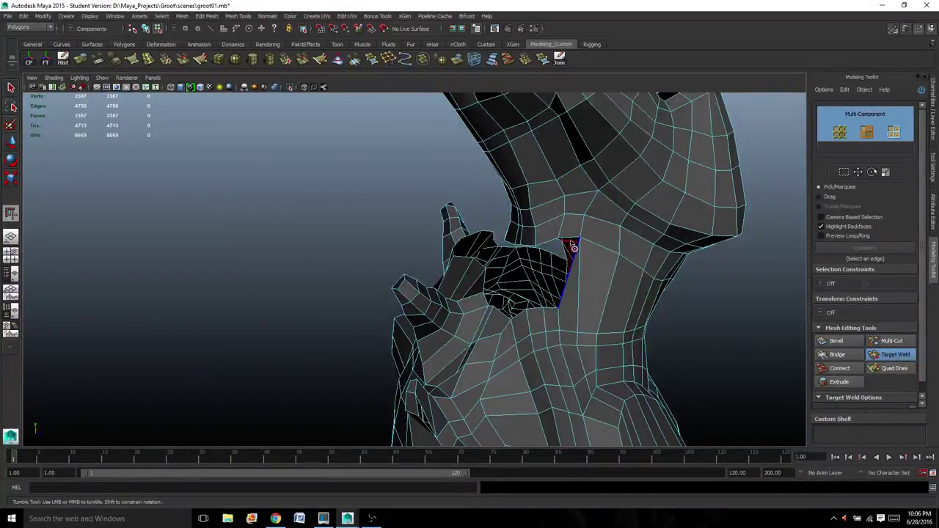
pyautogui.moveTo(569, 240); pyautogui.dragTo(568, 239)
pyautogui.keyDown('alt'); pyautogui.moveTo(553, 270); pyautogui.dragTo(575, 277); pyautogui.keyUp('alt')
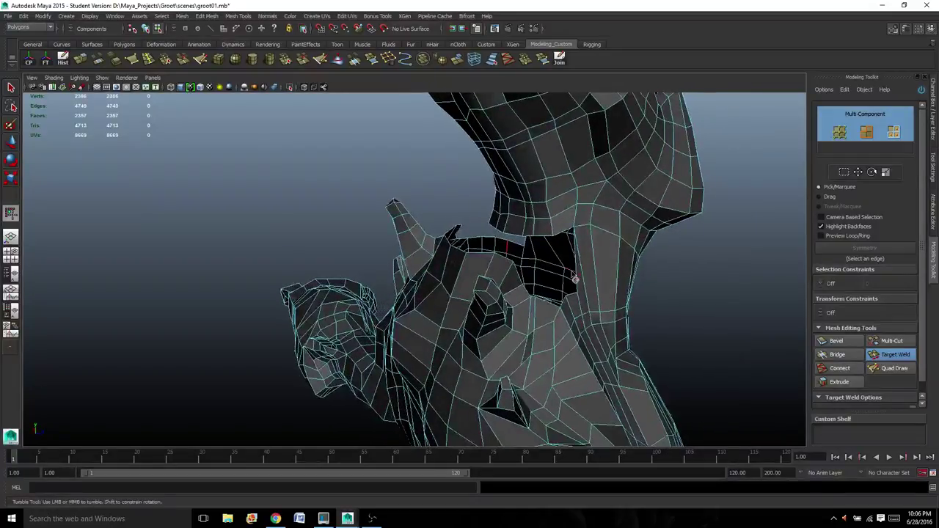
# Examine the remaining neck gap along the sides and back from several angles, and leave the Target Weld tool.
pyautogui.keyDown('alt'); pyautogui.moveTo(575, 276); pyautogui.dragTo(575, 292, button='right'); pyautogui.keyUp('alt')
pyautogui.keyDown('alt'); pyautogui.moveTo(578, 299); pyautogui.dragTo(604, 315); pyautogui.keyUp('alt')
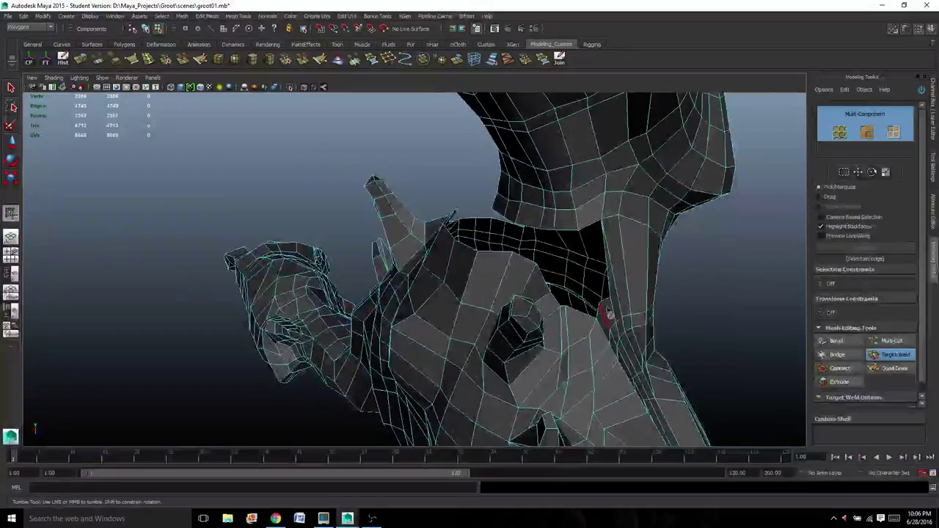
pyautogui.keyDown('alt'); pyautogui.moveTo(556, 269); pyautogui.dragTo(577, 213); pyautogui.keyUp('alt')
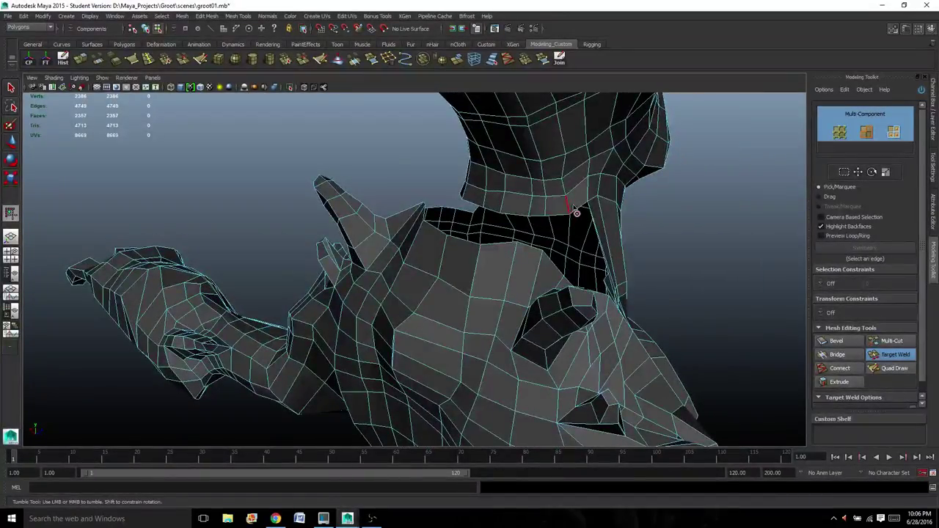
pyautogui.keyDown('alt'); pyautogui.moveTo(520, 223); pyautogui.dragTo(453, 216); pyautogui.keyUp('alt')
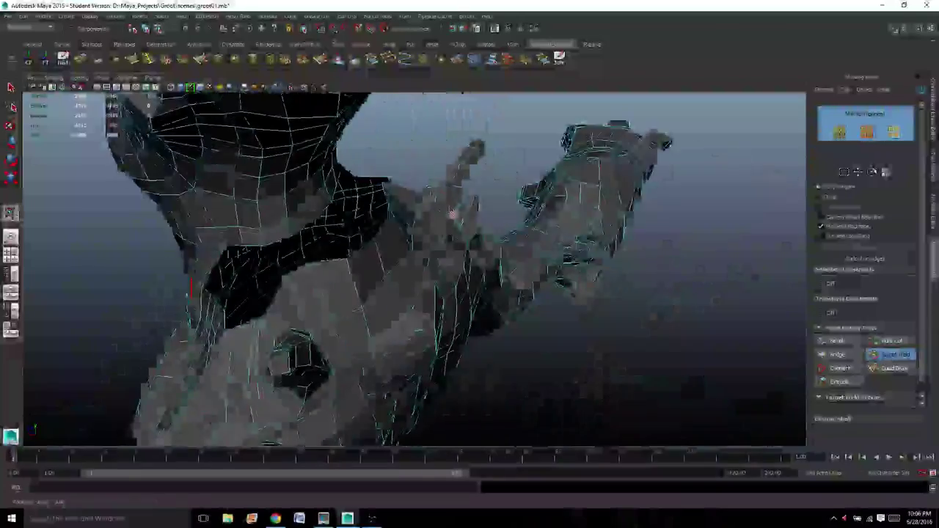
pyautogui.keyDown('alt'); pyautogui.moveTo(386, 241); pyautogui.dragTo(453, 217, button='middle'); pyautogui.keyUp('alt')
pyautogui.keyDown('alt'); pyautogui.moveTo(453, 216); pyautogui.dragTo(426, 239); pyautogui.keyUp('alt')
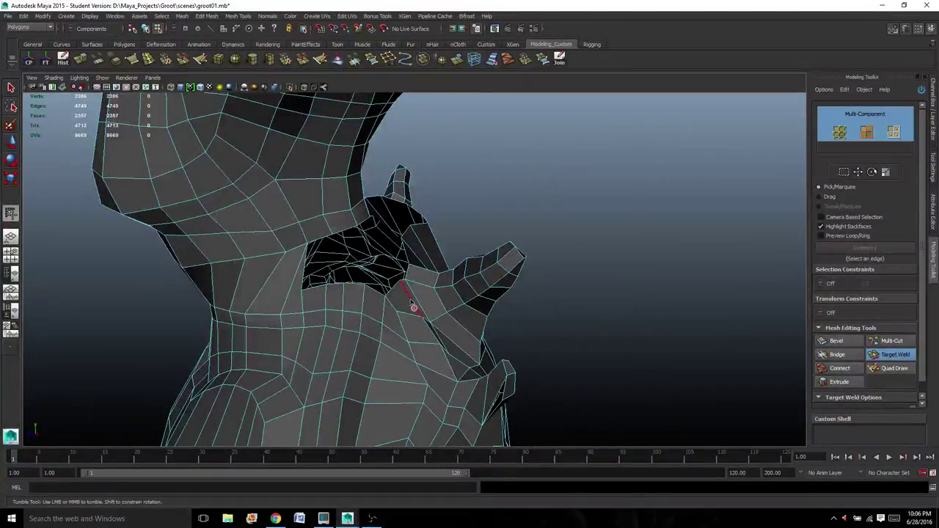
pyautogui.keyDown('alt'); pyautogui.moveTo(343, 294); pyautogui.dragTo(306, 330); pyautogui.keyUp('alt')
pyautogui.scroll(3, 338, 265)
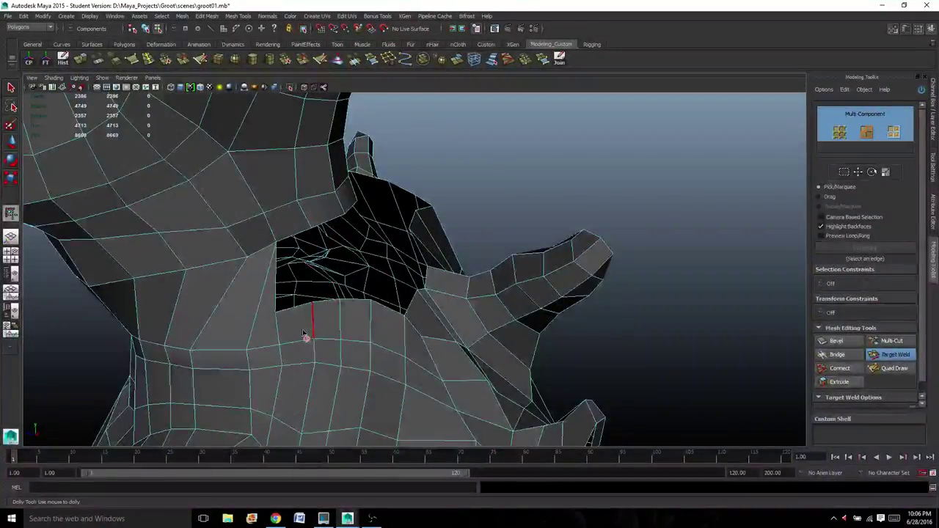
pyautogui.keyDown('alt'); pyautogui.moveTo(434, 336); pyautogui.dragTo(360, 312); pyautogui.keyUp('alt')
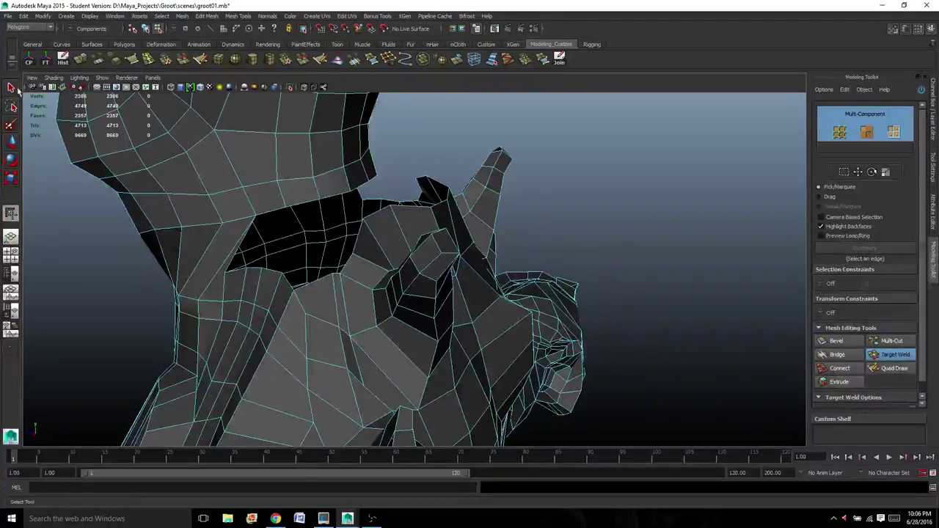
pyautogui.moveTo(315, 296); pyautogui.dragTo(342, 281, button='right')
pyautogui.scroll(-3, 352, 289)
pyautogui.moveTo(361, 290)
pyautogui.keyDown('alt'); pyautogui.mouseDown()
pyautogui.moveTo(335, 294)
pyautogui.moveTo(388, 279)
pyautogui.moveTo(293, 299)
pyautogui.moveTo(373, 294)
pyautogui.moveTo(360, 286)
pyautogui.mouseUp(); pyautogui.keyUp('alt')
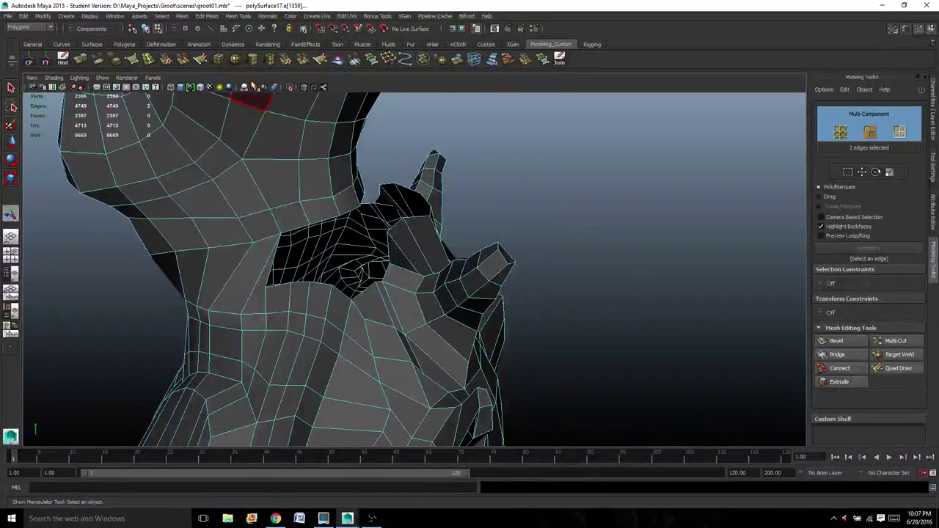
# Use Append to Polygon to fill the notch along the shoulder border of the neck opening on the character's left side.
pyautogui.click(372, 63)
pyautogui.scroll(3, 375, 274)
pyautogui.keyDown('alt'); pyautogui.moveTo(361, 275); pyautogui.dragTo(389, 309); pyautogui.keyUp('alt')
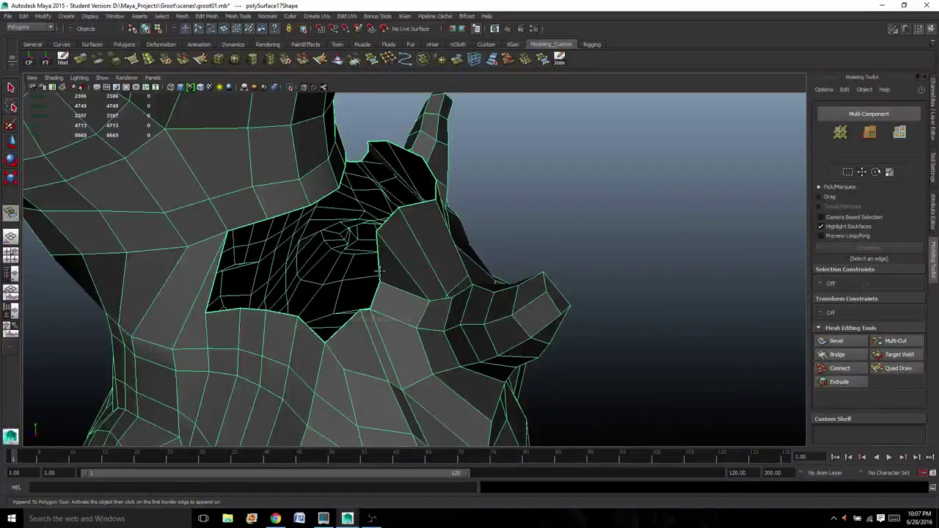
pyautogui.click(374, 294)
pyautogui.click(364, 310)
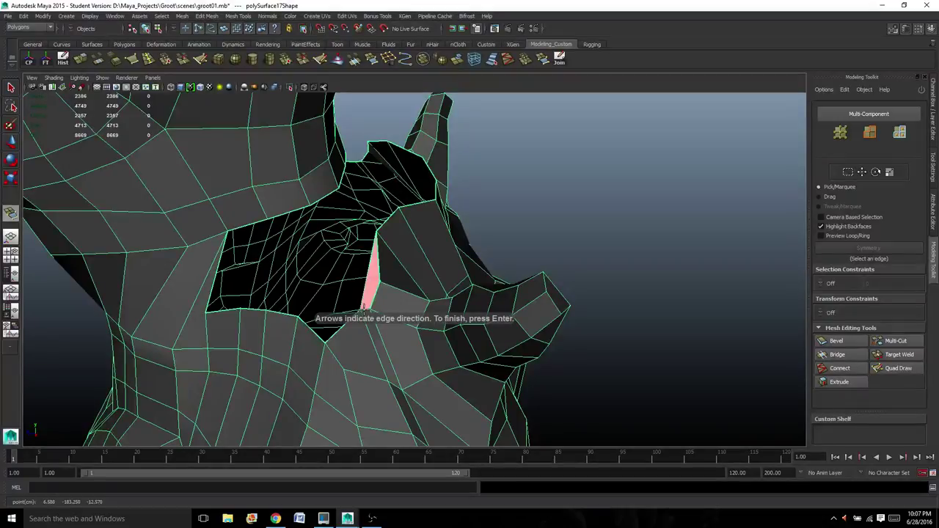
pyautogui.press('Return')
# Append a matching polygon across the shoulder border notch of the neck opening on the character's right side.
pyautogui.keyDown('alt'); pyautogui.moveTo(314, 296); pyautogui.dragTo(193, 300); pyautogui.keyUp('alt')
pyautogui.press('g')
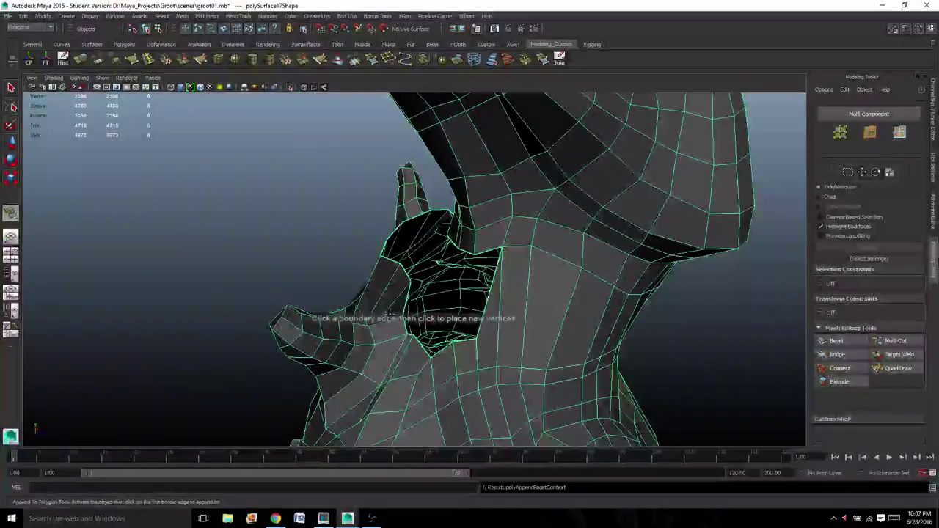
pyautogui.scroll(3, 397, 322)
pyautogui.click(400, 328)
pyautogui.click(400, 332)
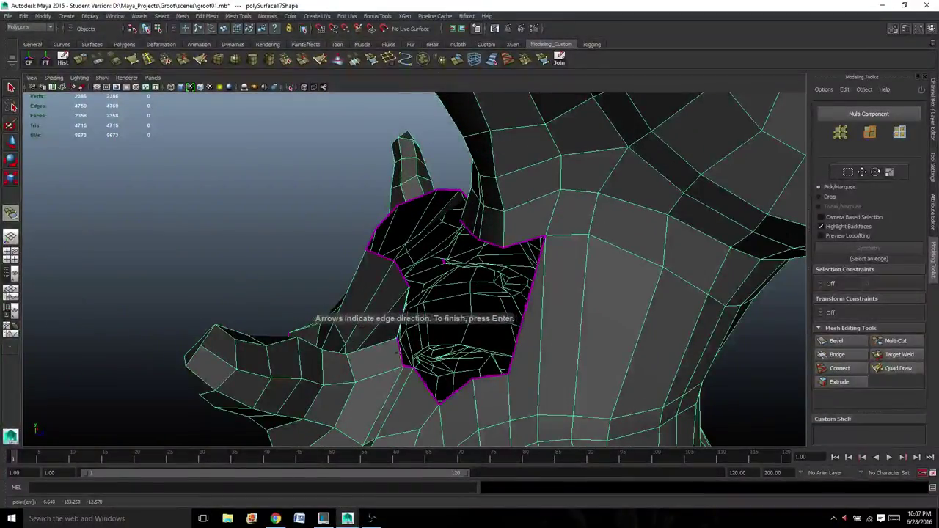
pyautogui.click(407, 366)
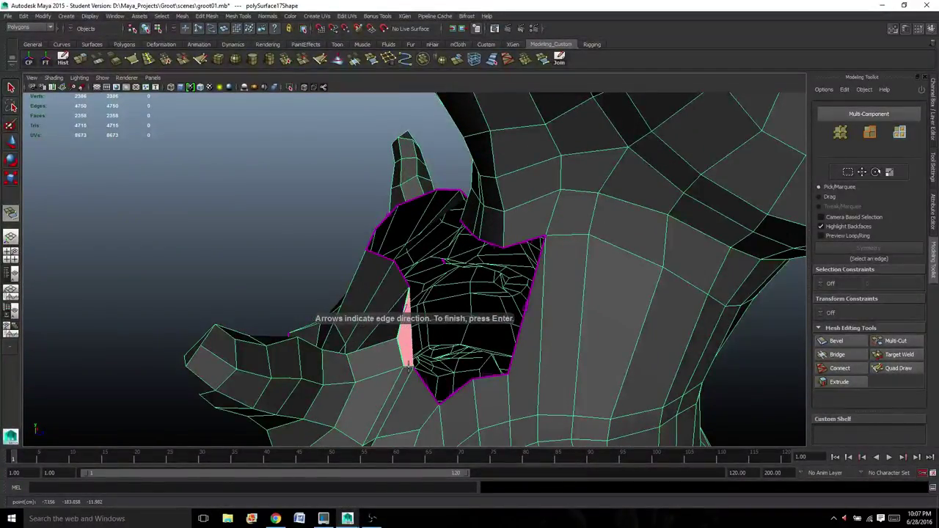
pyautogui.press('Return')
# On the character's left side, append a polygon between the new shoulder edge and the adjoining lower border edge of the neck opening.
pyautogui.keyDown('alt'); pyautogui.moveTo(408, 360); pyautogui.dragTo(566, 325); pyautogui.keyUp('alt')
pyautogui.scroll(3, 536, 330)
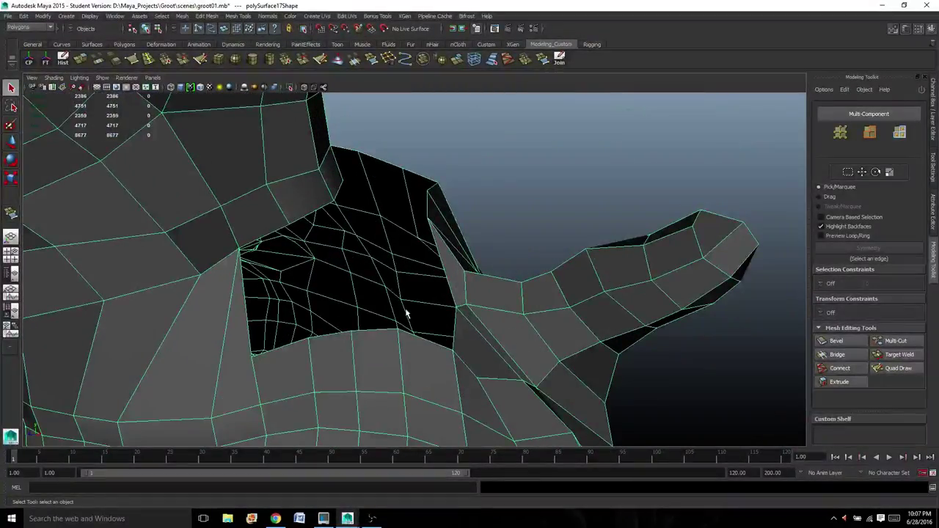
pyautogui.press('g')
pyautogui.click(446, 287)
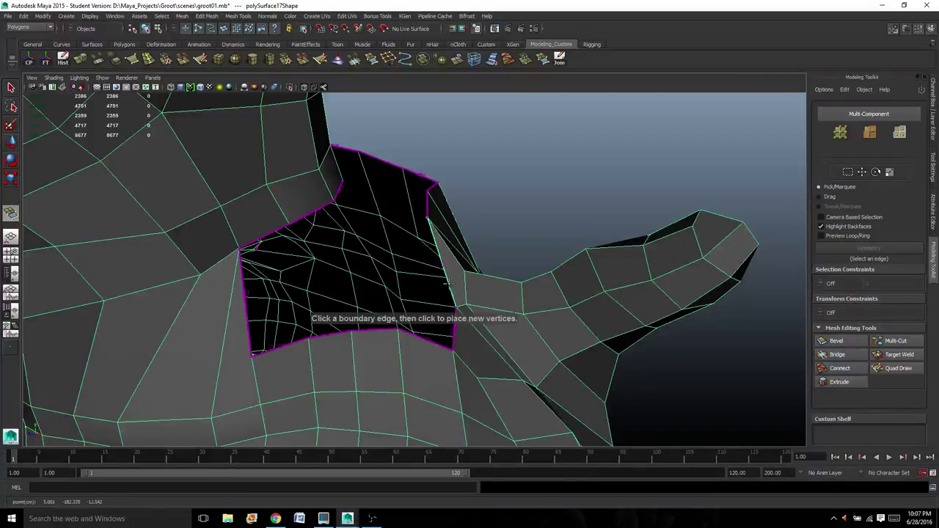
pyautogui.click(435, 344)
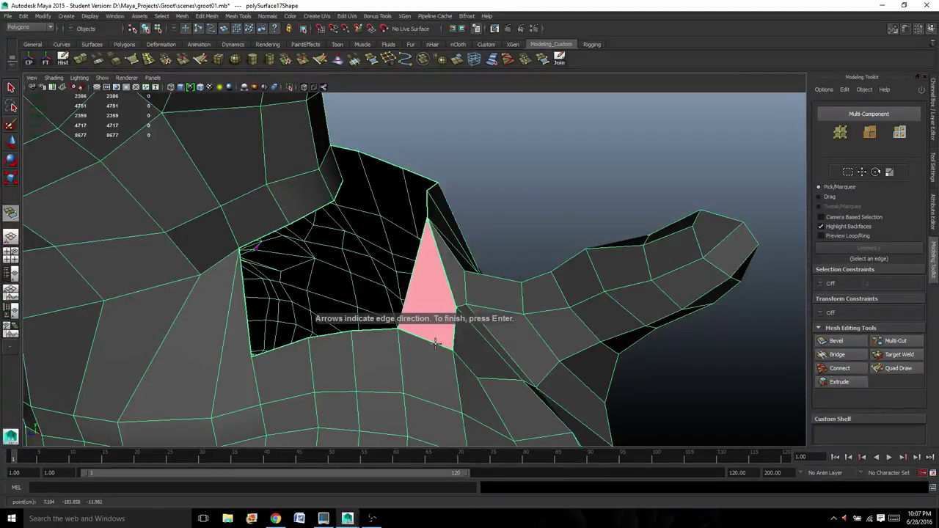
pyautogui.press('Return')
# Append the corresponding polygon between the shoulder edge and the lower neck opening border on the character's right side.
pyautogui.keyDown('alt'); pyautogui.moveTo(440, 342); pyautogui.dragTo(222, 294); pyautogui.keyUp('alt')
pyautogui.scroll(-4, 228, 283)
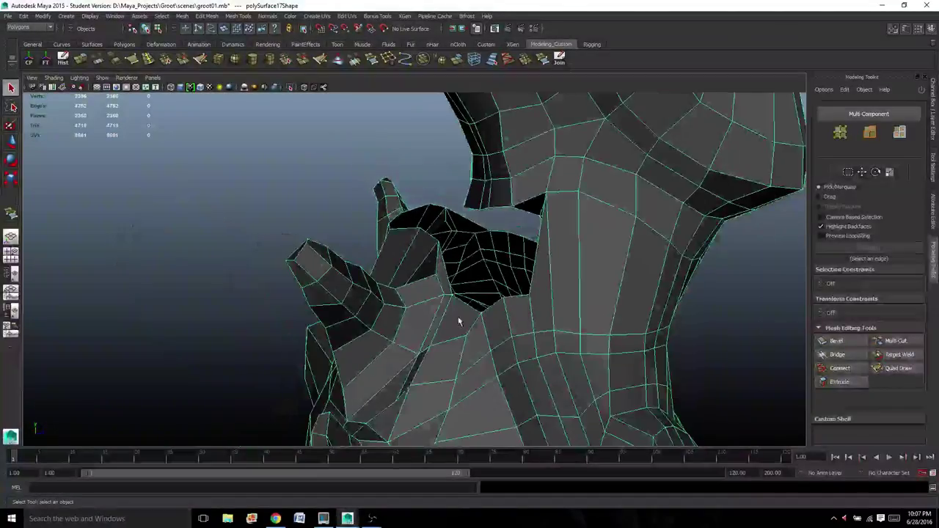
pyautogui.keyDown('alt'); pyautogui.moveTo(458, 318); pyautogui.dragTo(443, 318); pyautogui.keyUp('alt')
pyautogui.press('g')
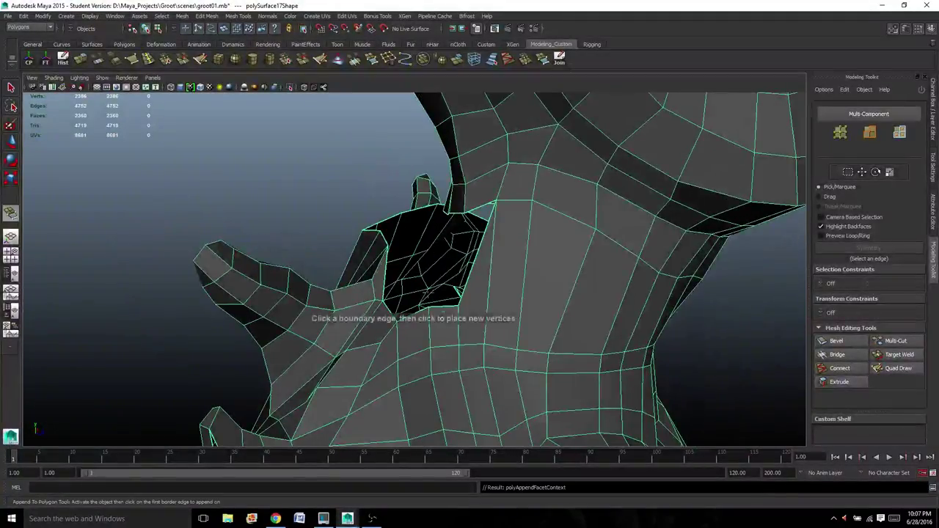
pyautogui.click(382, 283)
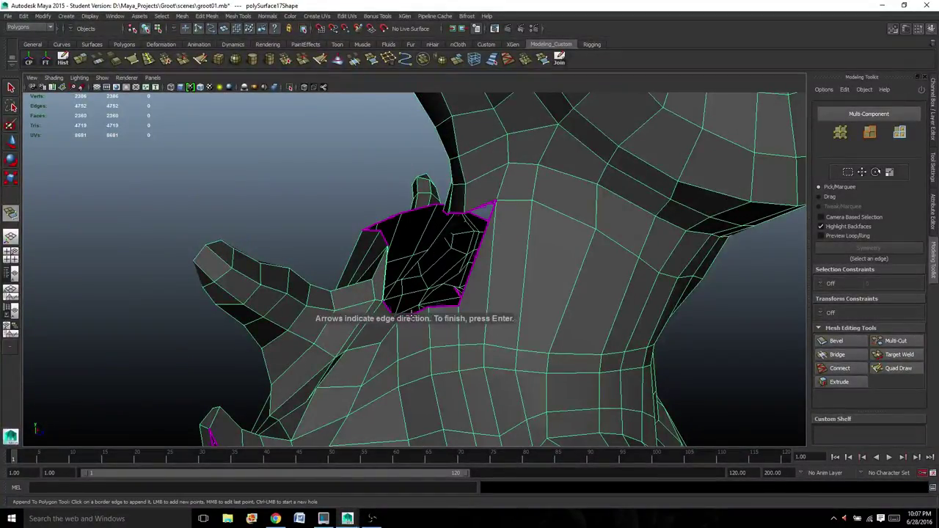
pyautogui.click(412, 314)
pyautogui.press('Return')
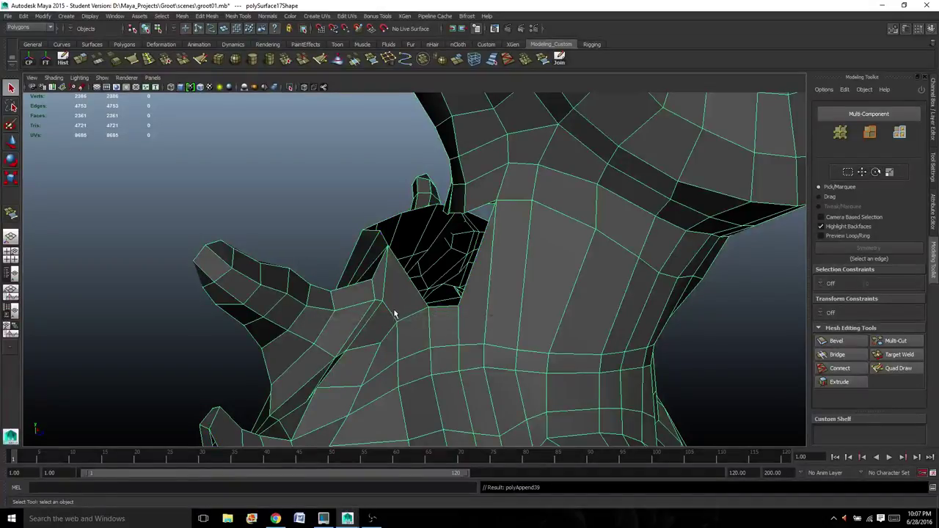
# Reposition the lower border vertex beside the newly appended face in the neck opening on the character's left side.
pyautogui.keyDown('alt'); pyautogui.moveTo(361, 344); pyautogui.dragTo(426, 283); pyautogui.keyUp('alt')
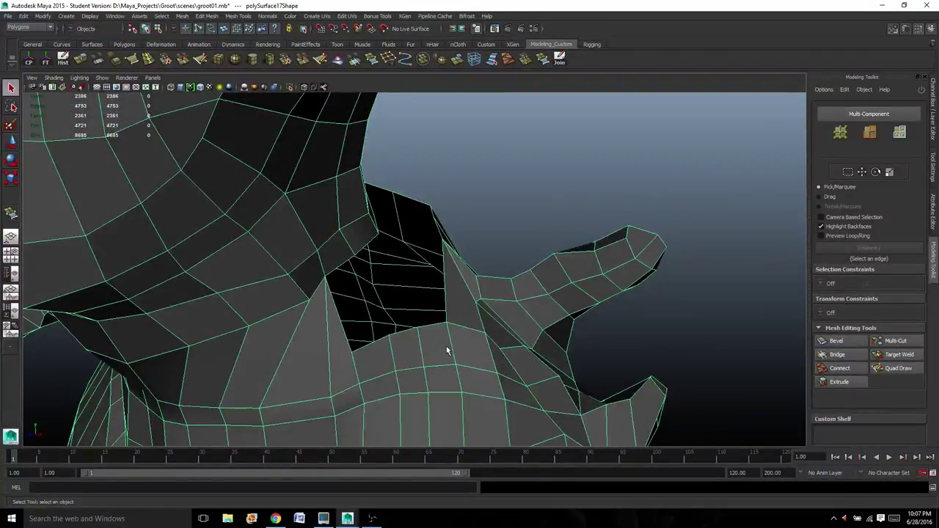
pyautogui.keyDown('alt'); pyautogui.moveTo(440, 348); pyautogui.dragTo(345, 357); pyautogui.keyUp('alt')
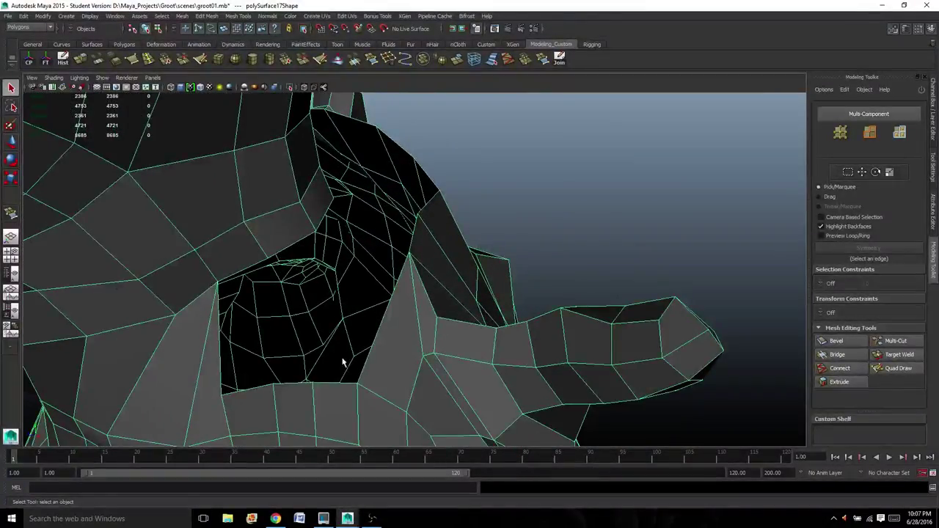
pyautogui.keyDown('alt'); pyautogui.moveTo(420, 325); pyautogui.dragTo(406, 329); pyautogui.keyUp('alt')
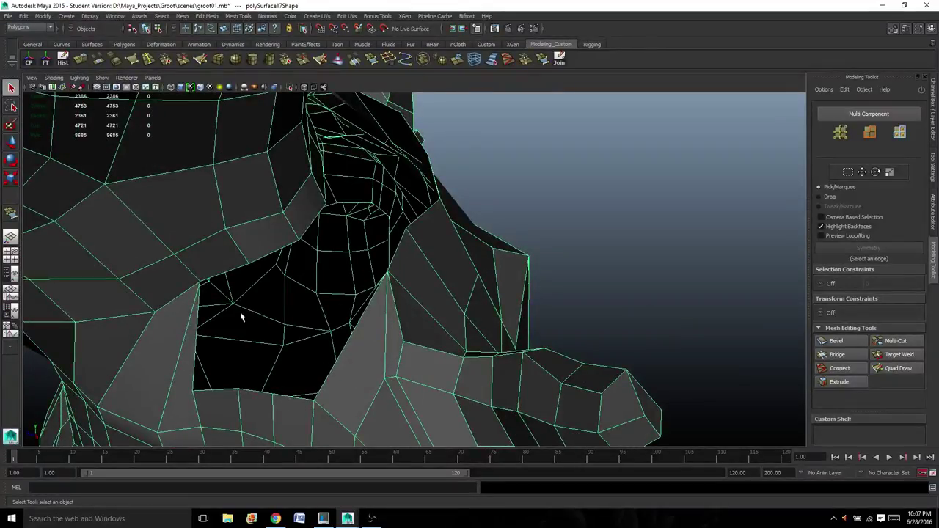
pyautogui.keyDown('alt'); pyautogui.moveTo(331, 355); pyautogui.dragTo(340, 351); pyautogui.keyUp('alt')
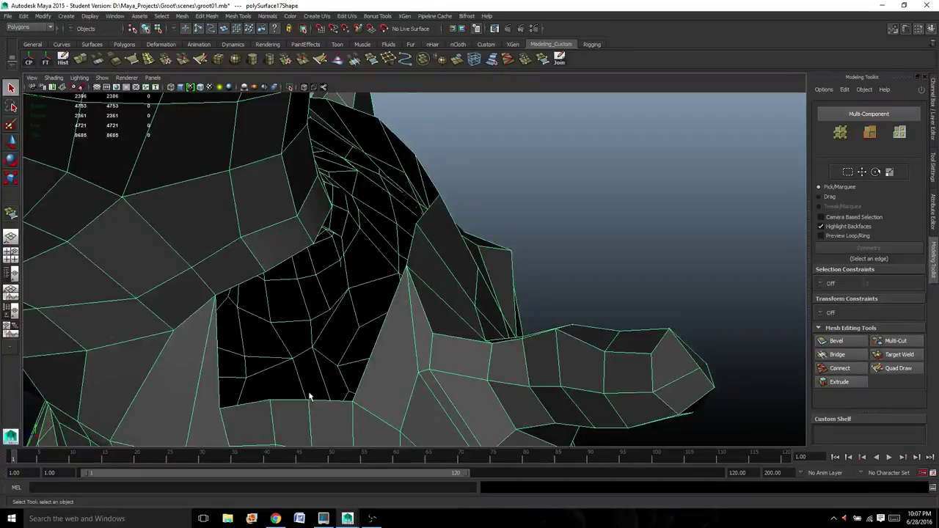
pyautogui.scroll(-3, 297, 389)
pyautogui.keyDown('alt'); pyautogui.moveTo(343, 392); pyautogui.dragTo(365, 373); pyautogui.keyUp('alt')
pyautogui.rightClick(364, 374)
pyautogui.moveTo(365, 374); pyautogui.dragTo(327, 307, button='right')
pyautogui.hotkey('ctrl', 'z')
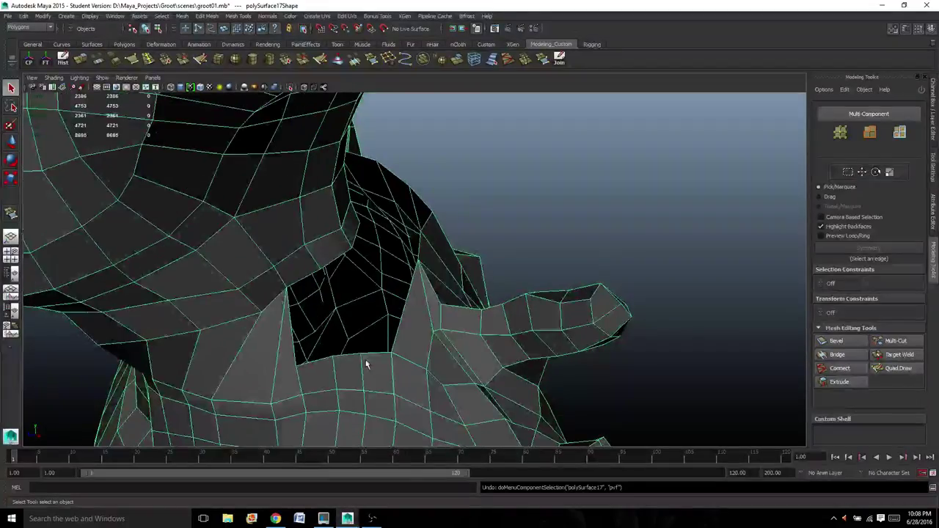
pyautogui.moveTo(367, 365); pyautogui.dragTo(316, 297, button='right')
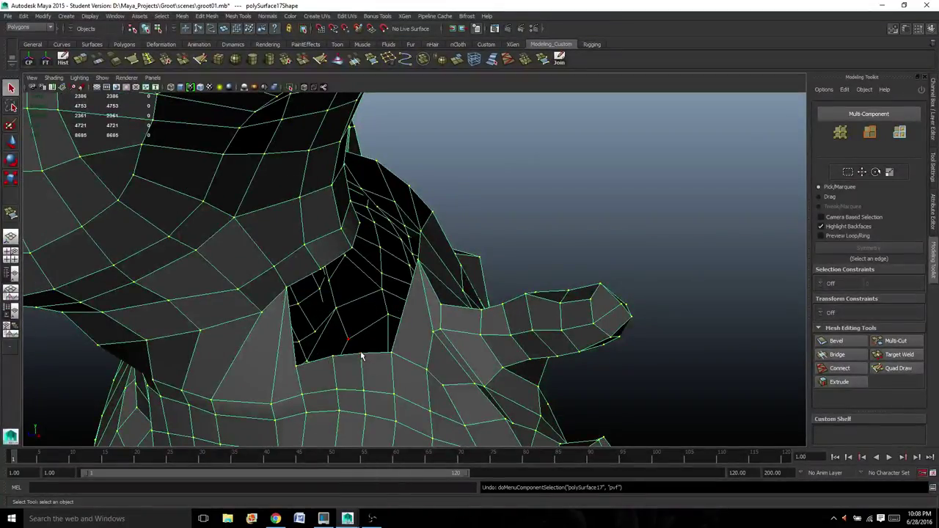
pyautogui.click(361, 357)
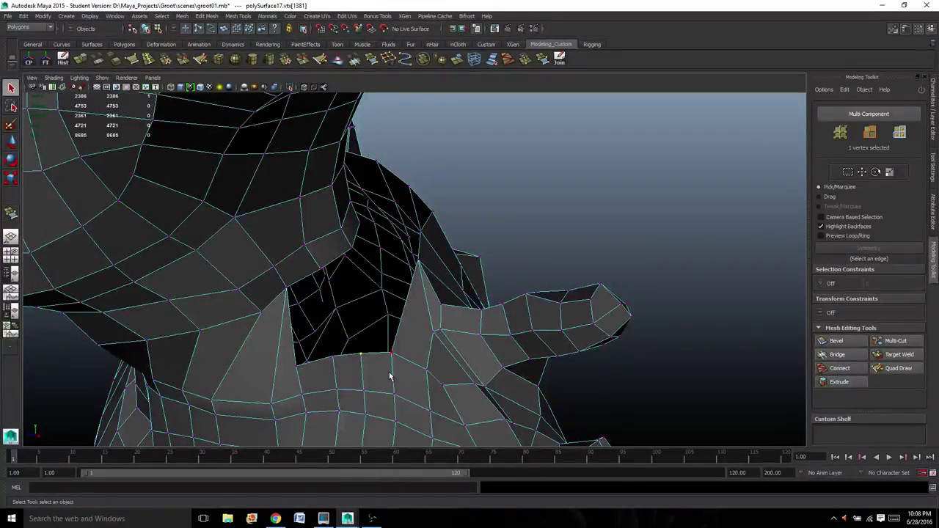
pyautogui.press('w')
pyautogui.keyDown('alt'); pyautogui.moveTo(394, 383); pyautogui.dragTo(476, 367); pyautogui.keyUp('alt')
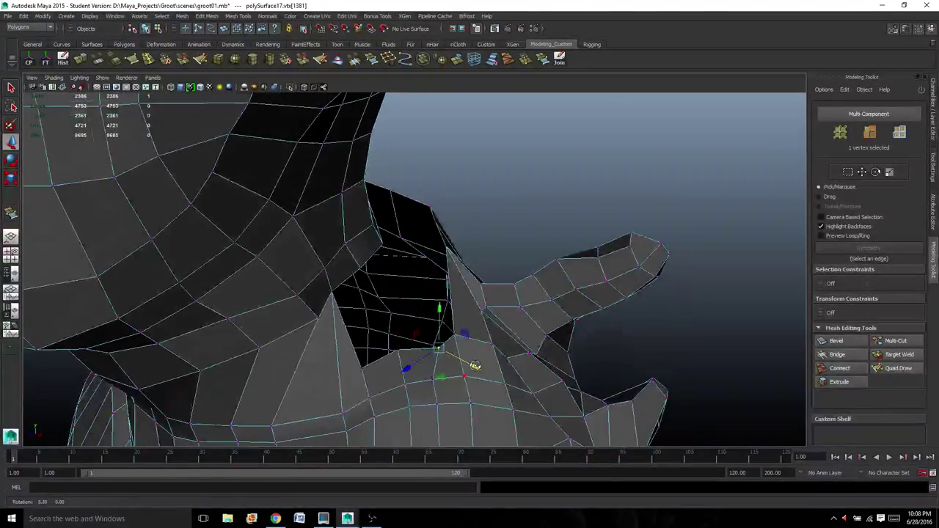
# Append another polygon from the left shoulder peak down to the next lower border edges of the neck opening.
pyautogui.click(373, 59)
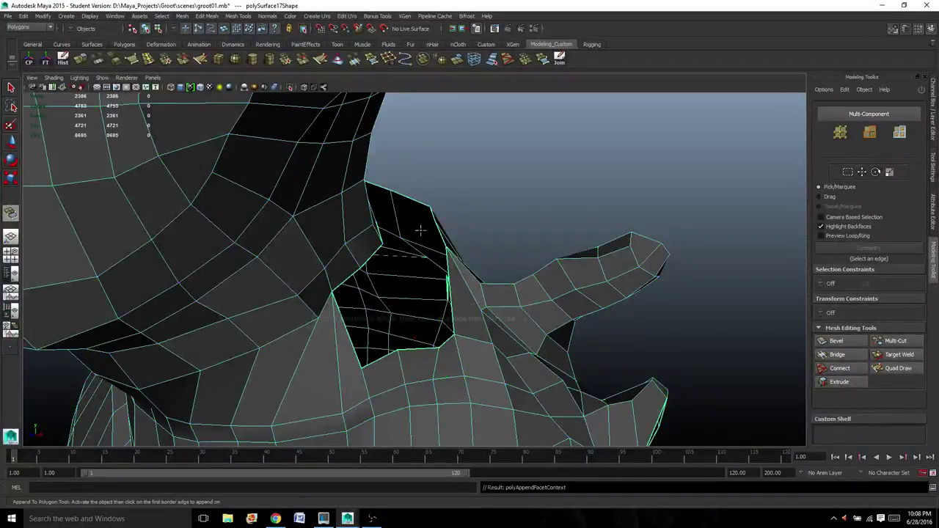
pyautogui.click(452, 308)
pyautogui.click(418, 349)
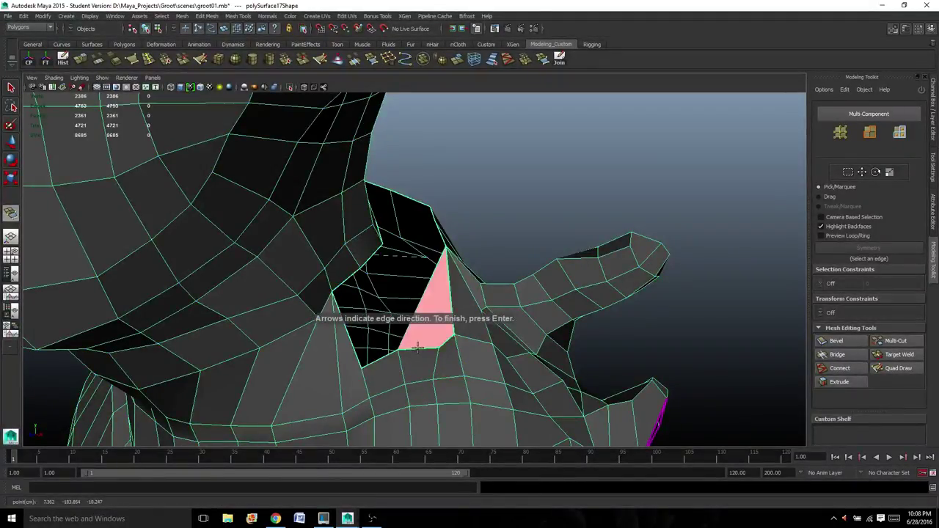
pyautogui.press('Return')
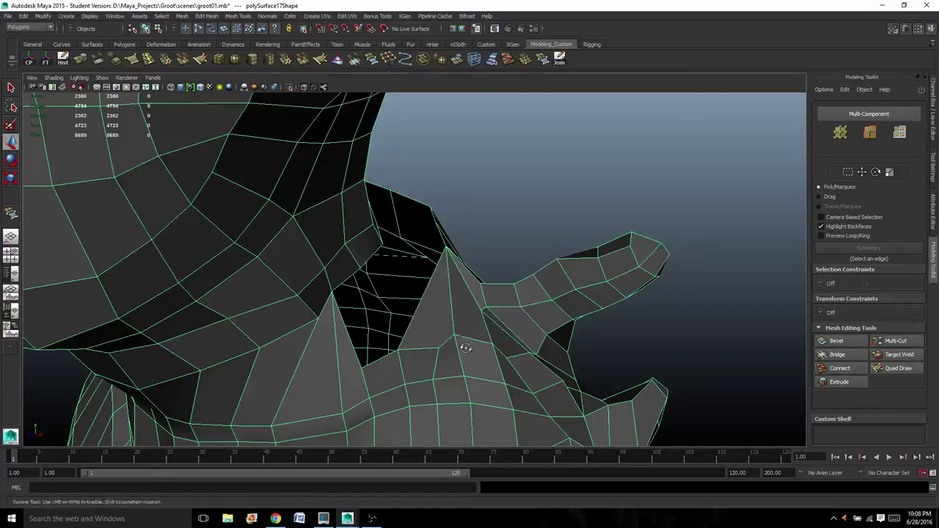
# With Target Weld, join the remaining lower border vertices of the left-side neck gap to the head's lower edge.
pyautogui.keyDown('alt'); pyautogui.moveTo(465, 342); pyautogui.dragTo(443, 343); pyautogui.keyUp('alt')
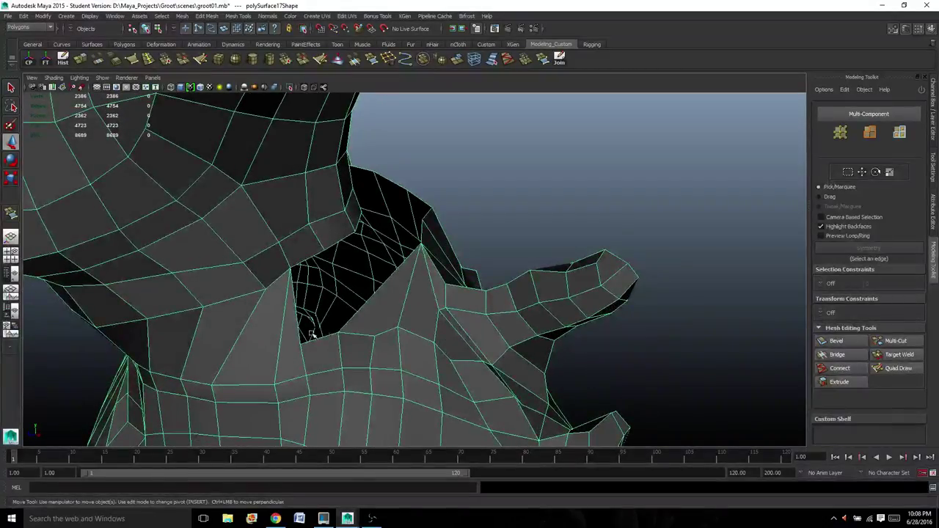
pyautogui.keyDown('alt'); pyautogui.moveTo(380, 293); pyautogui.dragTo(345, 290); pyautogui.keyUp('alt')
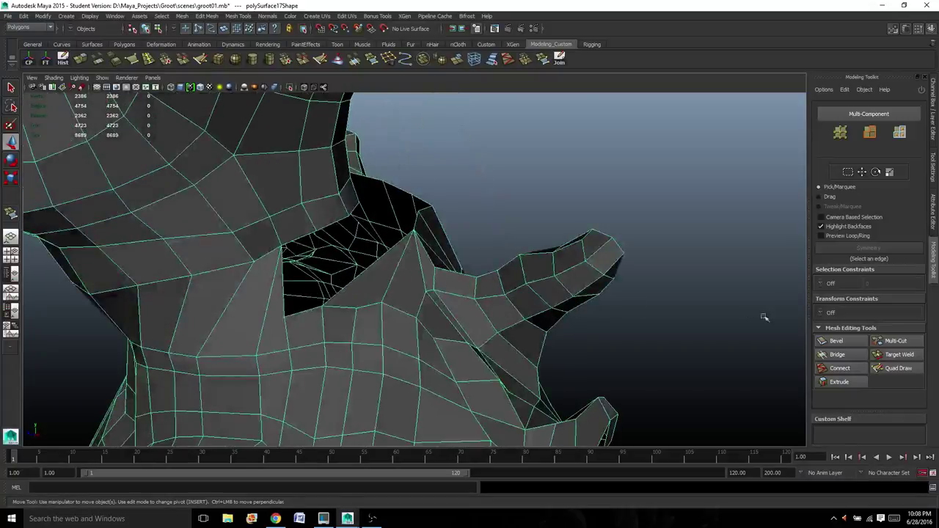
pyautogui.click(896, 355)
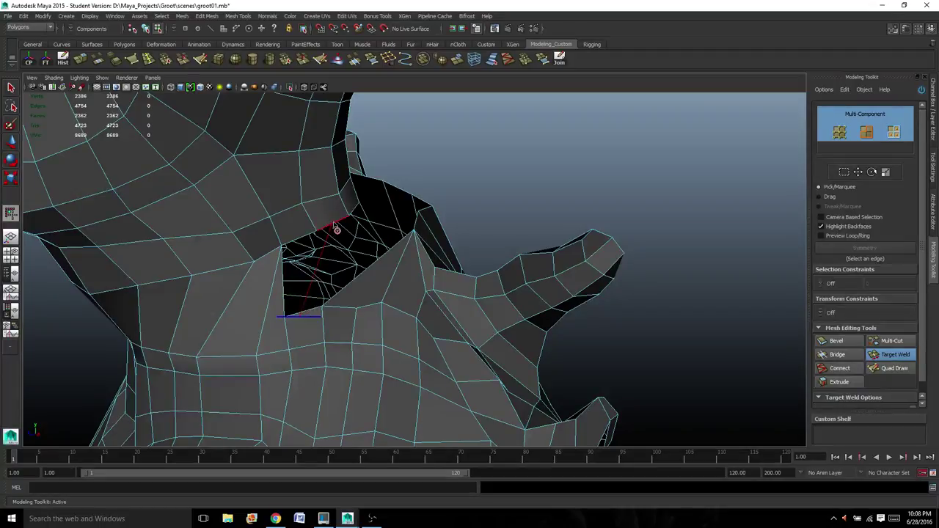
pyautogui.keyDown('alt'); pyautogui.moveTo(301, 278); pyautogui.dragTo(285, 317); pyautogui.keyUp('alt')
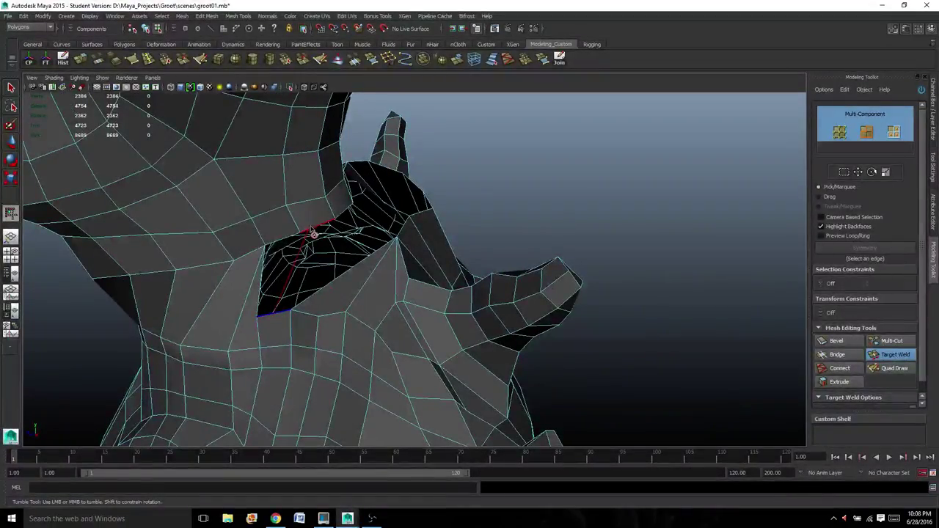
pyautogui.keyDown('alt'); pyautogui.moveTo(284, 272); pyautogui.dragTo(639, 304); pyautogui.keyUp('alt')
pyautogui.scroll(3, 454, 304)
pyautogui.keyDown('alt'); pyautogui.moveTo(455, 308); pyautogui.dragTo(426, 317); pyautogui.keyUp('alt')
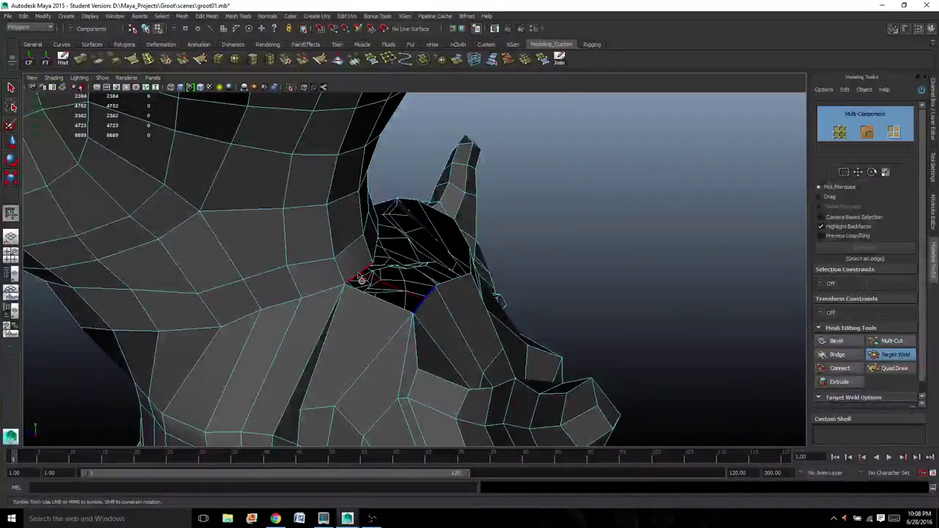
# Weld the next neck opening vertices to the head's lower border from the character's left side around to the back.
pyautogui.moveTo(359, 277)
pyautogui.keyDown('alt'); pyautogui.mouseDown()
pyautogui.moveTo(375, 316)
pyautogui.moveTo(267, 283)
pyautogui.moveTo(313, 310)
pyautogui.moveTo(352, 304)
pyautogui.moveTo(315, 293)
pyautogui.moveTo(368, 291)
pyautogui.mouseUp(); pyautogui.keyUp('alt')
pyautogui.keyDown('alt'); pyautogui.moveTo(369, 292); pyautogui.dragTo(425, 293, button='right'); pyautogui.keyUp('alt')
pyautogui.click(394, 279)
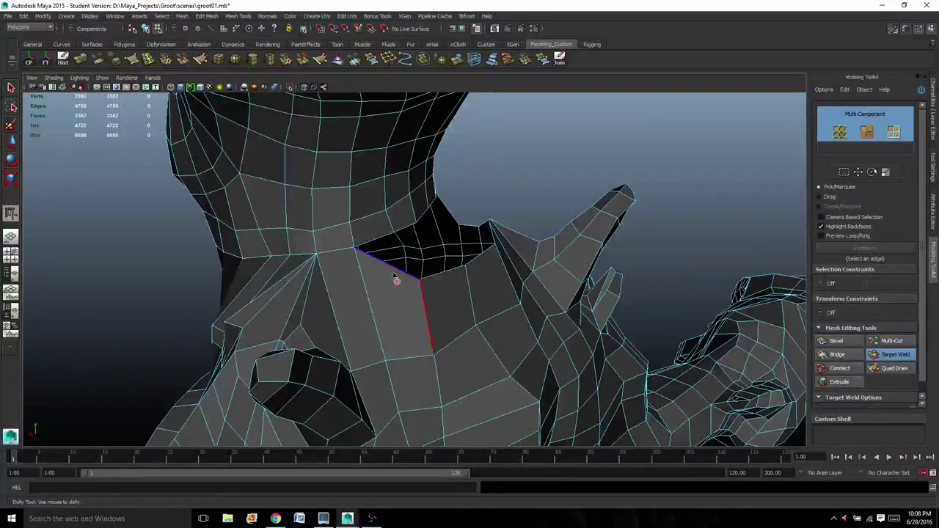
pyautogui.click(378, 243)
pyautogui.keyDown('alt'); pyautogui.moveTo(378, 243); pyautogui.dragTo(412, 259); pyautogui.keyUp('alt')
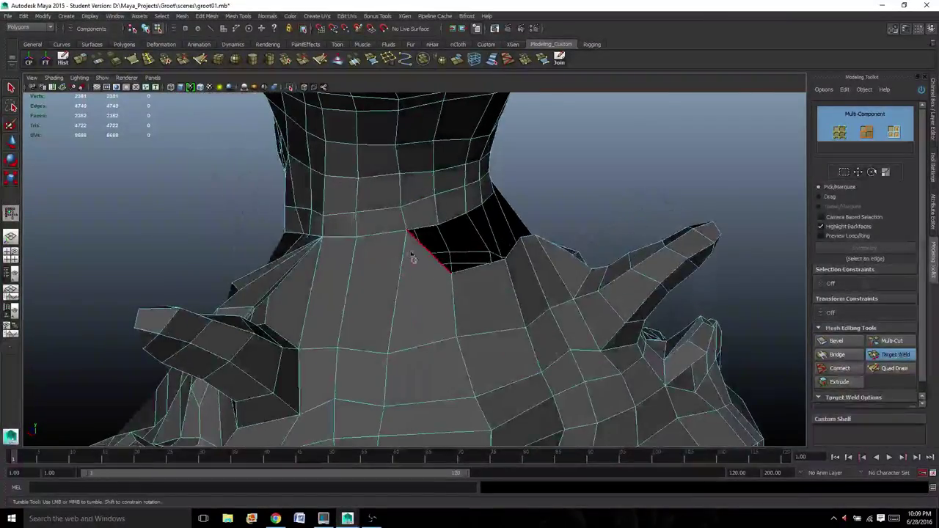
pyautogui.click(433, 262)
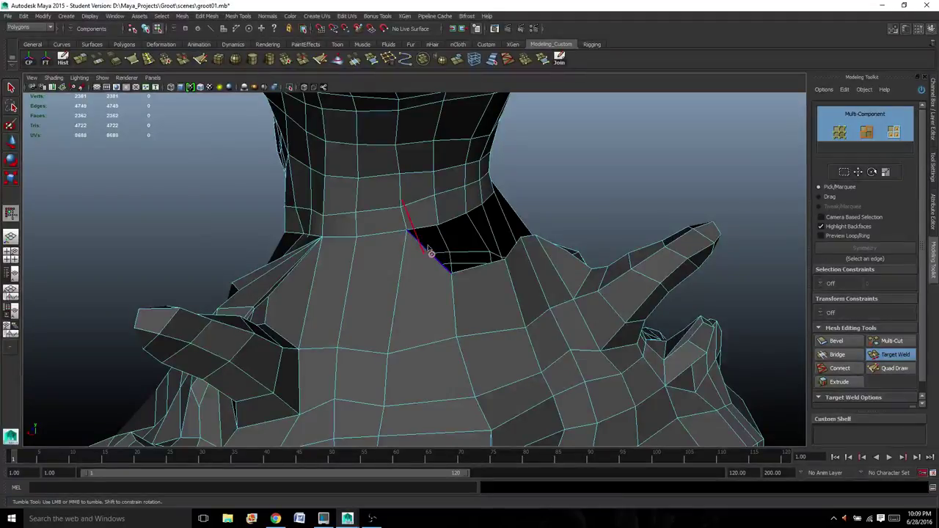
pyautogui.click(428, 232)
pyautogui.keyDown('alt'); pyautogui.moveTo(429, 232); pyautogui.dragTo(476, 270); pyautogui.keyUp('alt')
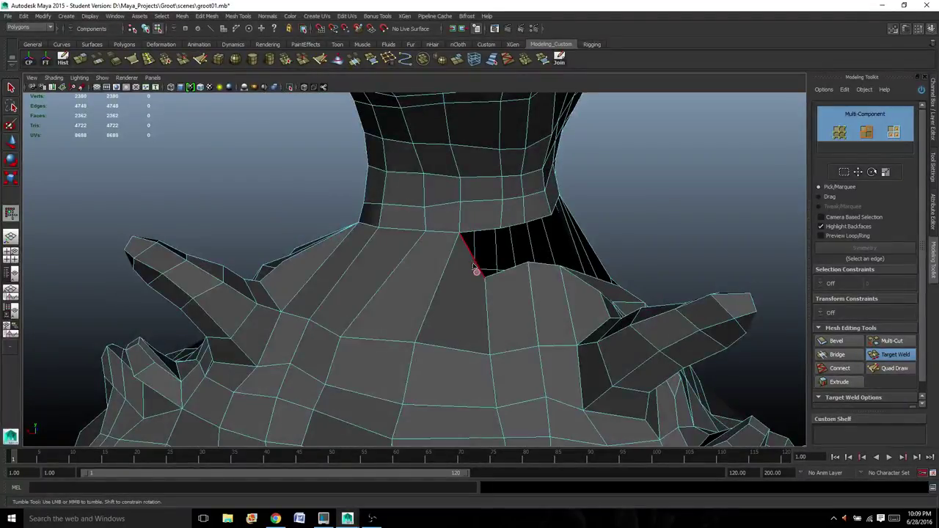
# Continue welding the back neck vertices to the head toward the character's right side, and inspect the remaining gap there.
pyautogui.scroll(-8, 470, 257)
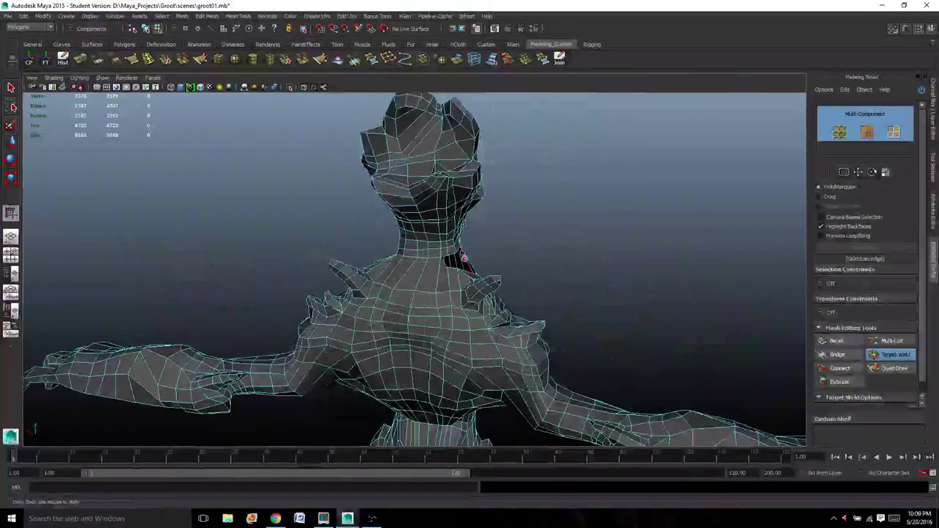
pyautogui.keyDown('alt'); pyautogui.moveTo(491, 275); pyautogui.dragTo(457, 265); pyautogui.keyUp('alt')
pyautogui.scroll(5, 459, 270)
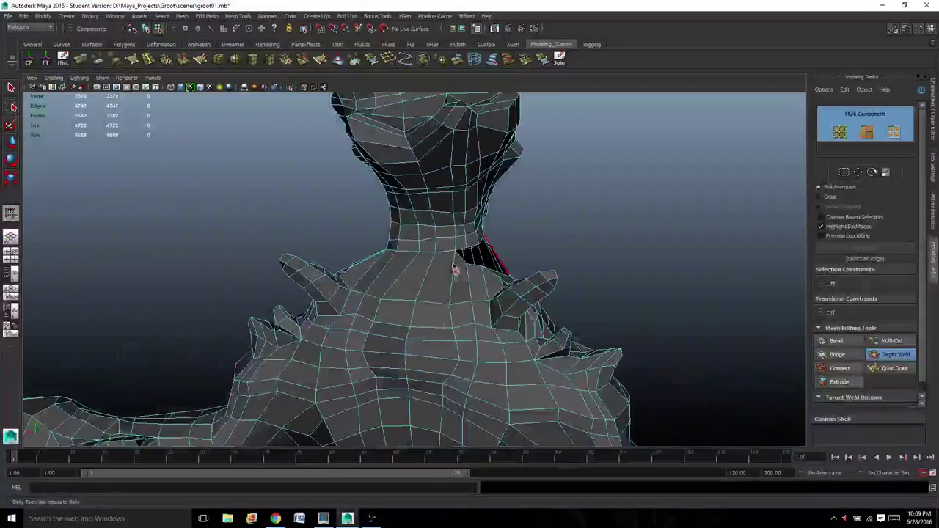
pyautogui.keyDown('alt'); pyautogui.moveTo(543, 273); pyautogui.dragTo(463, 278); pyautogui.keyUp('alt')
pyautogui.scroll(5, 464, 276)
pyautogui.keyDown('alt'); pyautogui.moveTo(547, 283); pyautogui.dragTo(560, 215); pyautogui.keyUp('alt')
pyautogui.scroll(-5, 562, 261)
pyautogui.keyDown('alt'); pyautogui.moveTo(563, 262); pyautogui.dragTo(485, 296); pyautogui.keyUp('alt')
pyautogui.scroll(5, 514, 323)
pyautogui.moveTo(540, 357)
pyautogui.keyDown('alt'); pyautogui.mouseDown()
pyautogui.moveTo(506, 350)
pyautogui.moveTo(506, 338)
pyautogui.moveTo(487, 346)
pyautogui.moveTo(541, 360)
pyautogui.moveTo(508, 356)
pyautogui.moveTo(524, 331)
pyautogui.moveTo(538, 352)
pyautogui.mouseUp(); pyautogui.keyUp('alt')
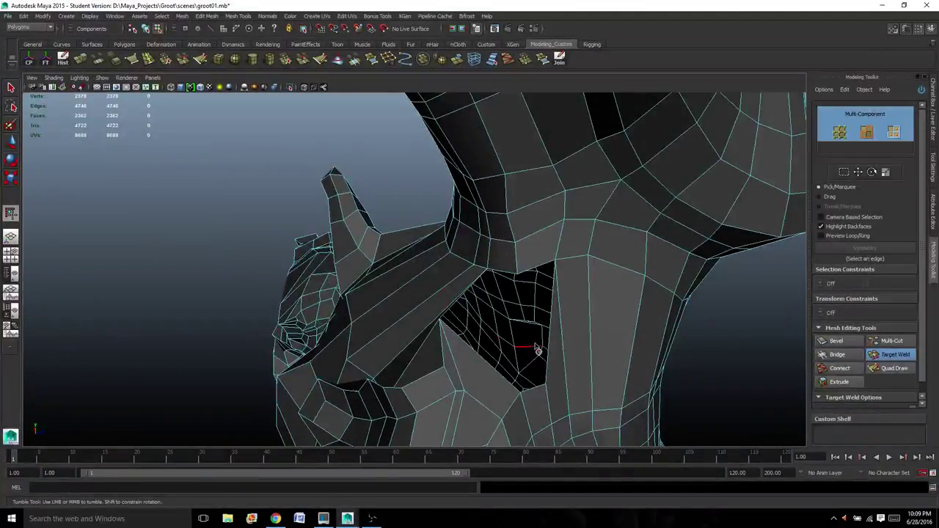
# Append a polygon across the remaining neck gap on the character's right side, from the neck's open edge to the shoulder peak's border edge.
pyautogui.keyDown('alt'); pyautogui.moveTo(696, 375); pyautogui.dragTo(449, 351); pyautogui.keyUp('alt')
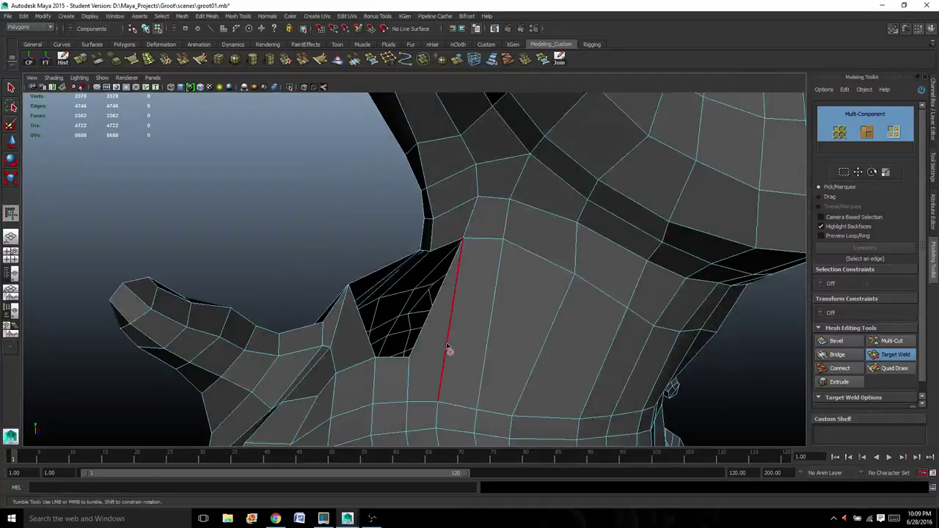
pyautogui.click(371, 59)
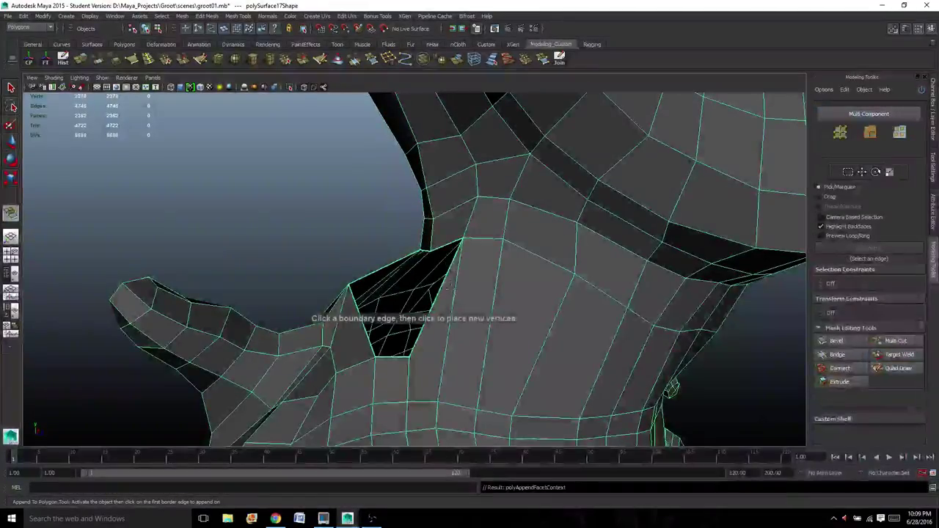
pyautogui.click(438, 292)
pyautogui.click(371, 344)
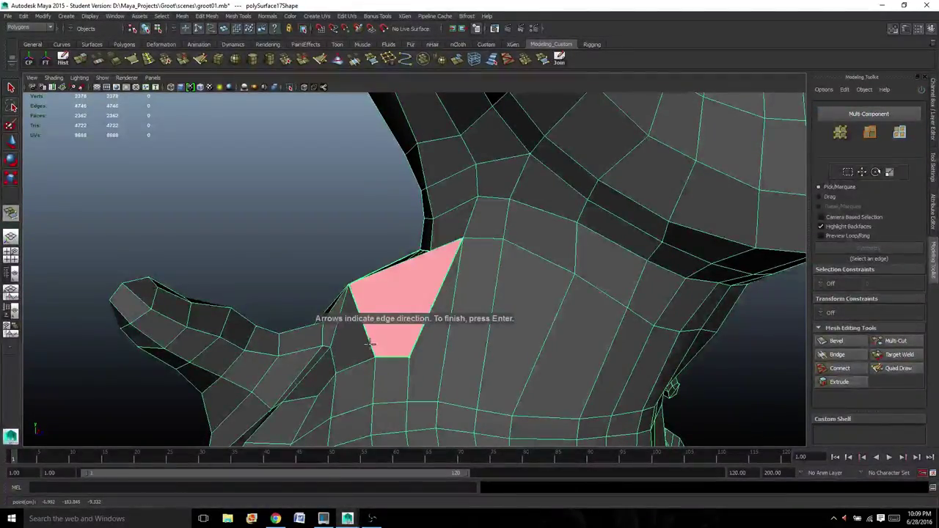
pyautogui.press('w')
# Close the last narrow opening beside the new polygon by target welding its leftover neck vertex to the neighbouring border vertex.
pyautogui.moveTo(375, 332)
pyautogui.keyDown('alt'); pyautogui.mouseDown()
pyautogui.moveTo(436, 342)
pyautogui.moveTo(404, 313)
pyautogui.moveTo(492, 351)
pyautogui.moveTo(500, 335)
pyautogui.moveTo(478, 342)
pyautogui.moveTo(507, 347)
pyautogui.moveTo(558, 323)
pyautogui.mouseUp(); pyautogui.keyUp('alt')
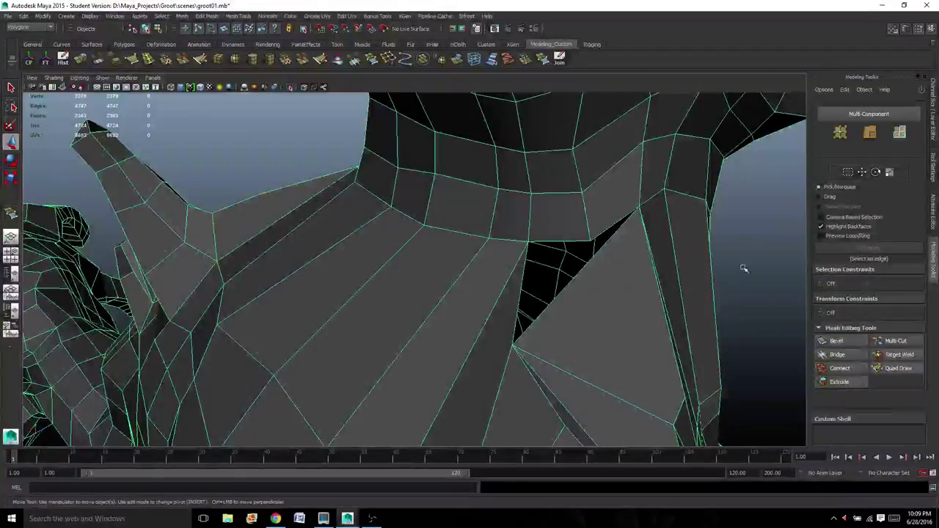
pyautogui.click(897, 356)
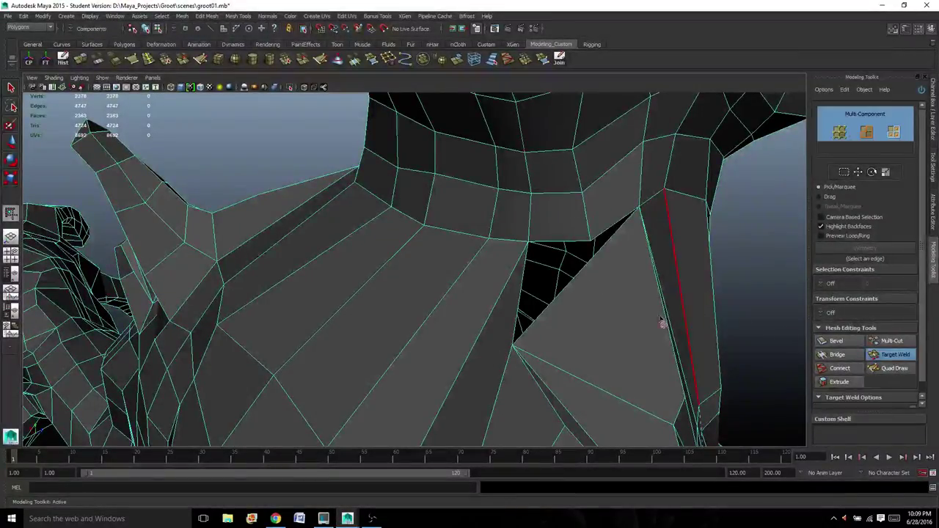
pyautogui.moveTo(600, 242); pyautogui.dragTo(273, 264)
pyautogui.press('q')
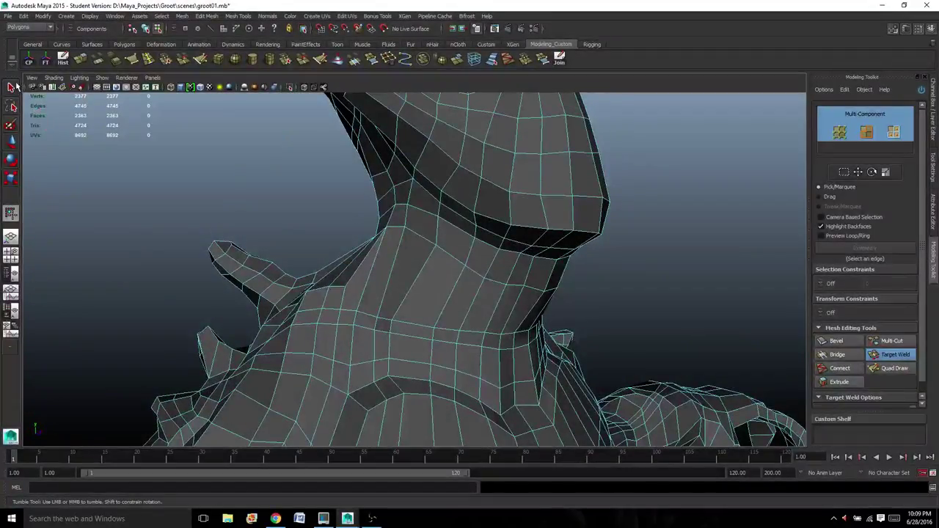
# Return to object mode, select the combined Groot mesh, and examine the closed neck and the full figure from the front.
pyautogui.moveTo(361, 290); pyautogui.dragTo(383, 277, button='right')
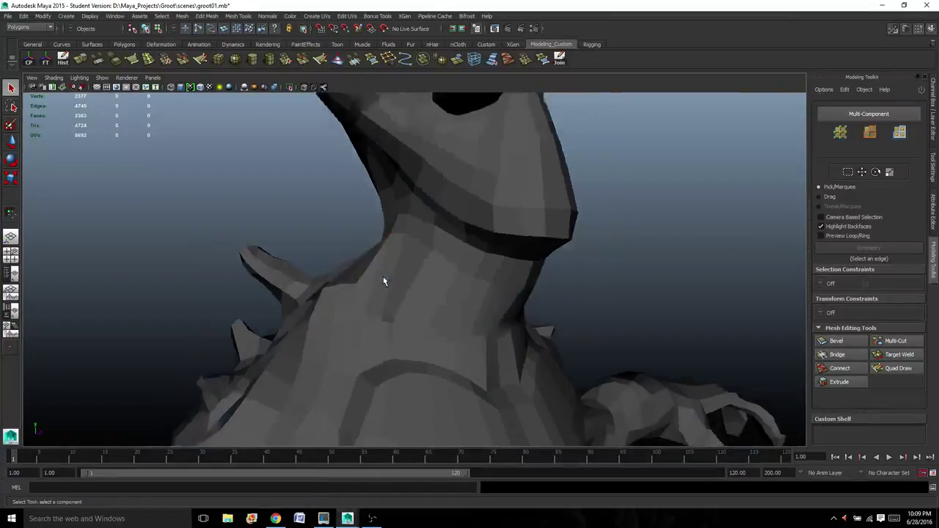
pyautogui.scroll(-4, 383, 276)
pyautogui.keyDown('alt'); pyautogui.moveTo(499, 351); pyautogui.dragTo(424, 344); pyautogui.keyUp('alt')
pyautogui.scroll(-5, 425, 345)
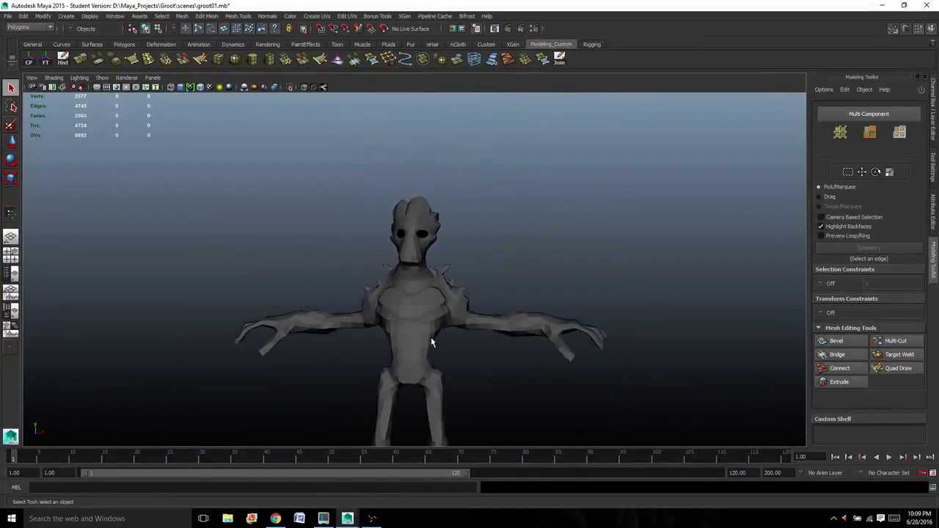
pyautogui.scroll(5, 367, 252)
pyautogui.moveTo(381, 257)
pyautogui.keyDown('alt'); pyautogui.mouseDown()
pyautogui.moveTo(345, 258)
pyautogui.moveTo(379, 243)
pyautogui.mouseUp(); pyautogui.keyUp('alt')
pyautogui.click(373, 241)
pyautogui.scroll(-4, 393, 220)
pyautogui.keyDown('alt'); pyautogui.moveTo(258, 261); pyautogui.dragTo(416, 256); pyautogui.keyUp('alt')
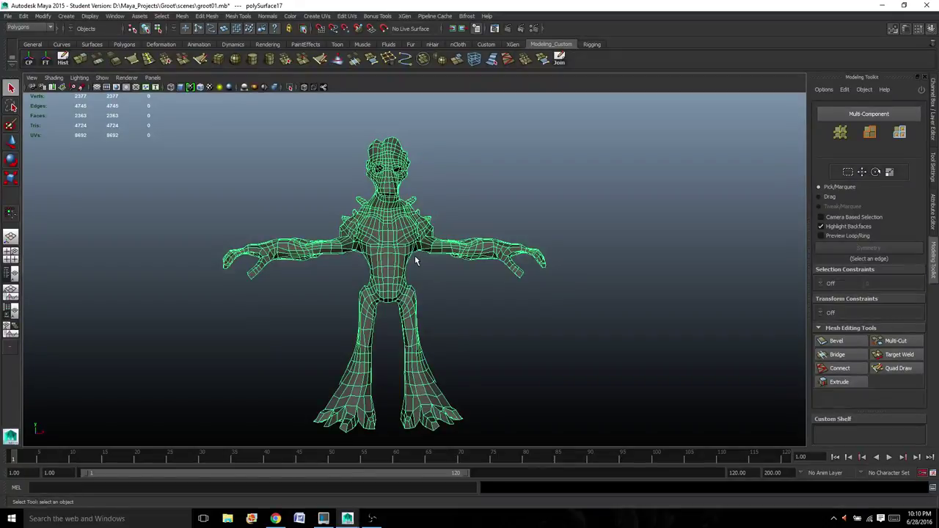